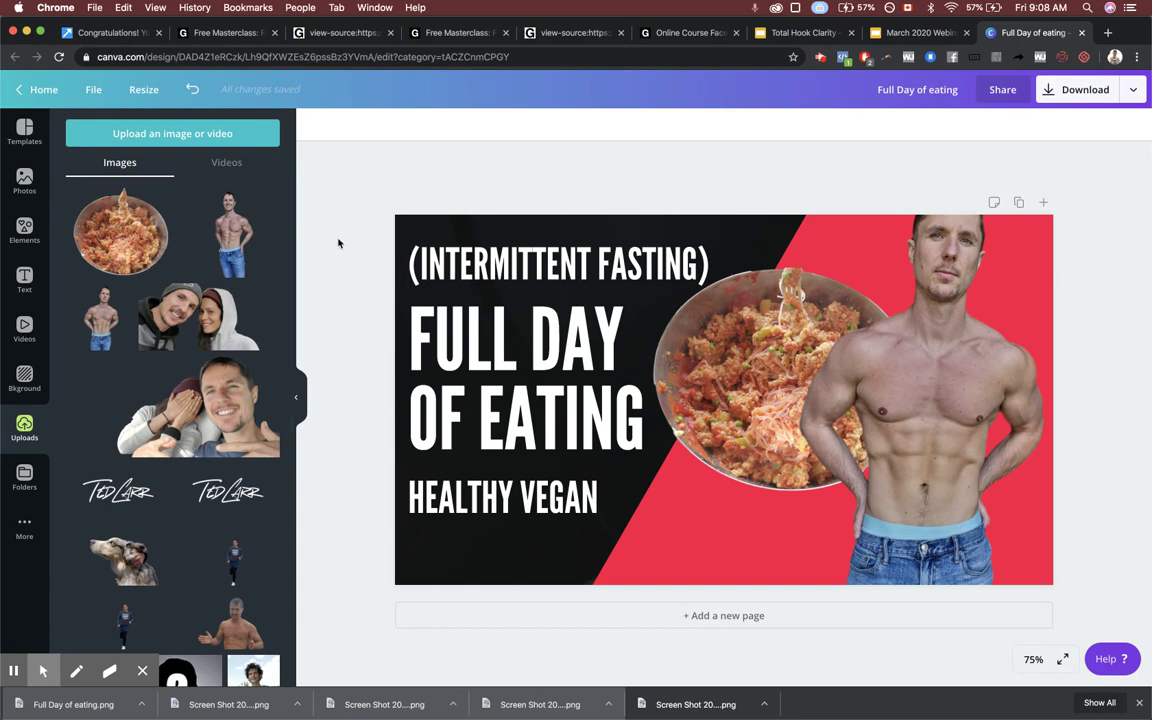
# - Go to the canva.com home page and create a new YouTube Thumbnail design
pyautogui.click(156, 57)
pyautogui.write('an')
pyautogui.press('Escape')
pyautogui.write('canva')
pyautogui.press('Return')
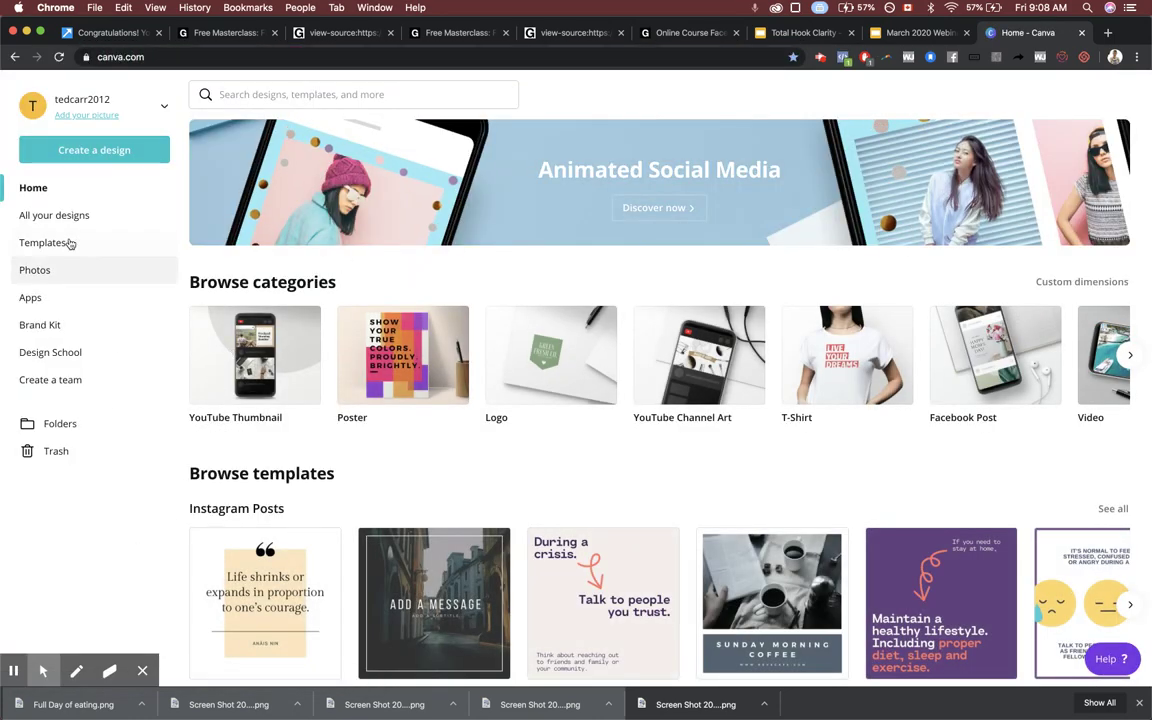
pyautogui.click(60, 149)
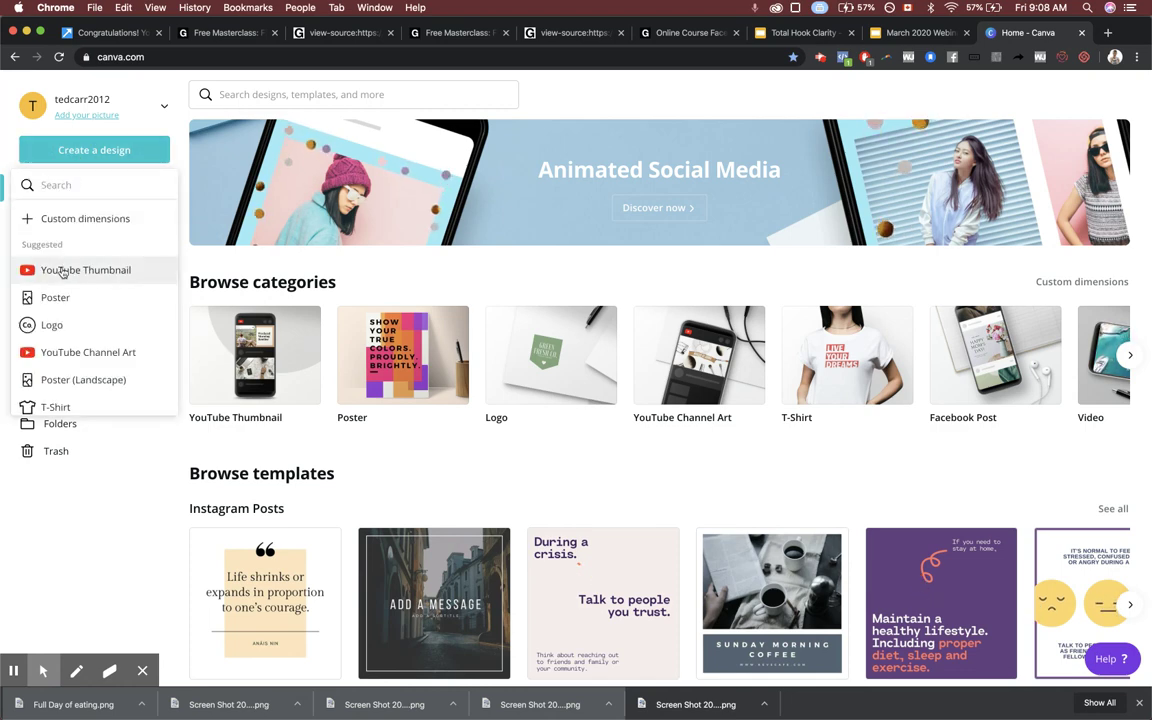
pyautogui.click(62, 268)
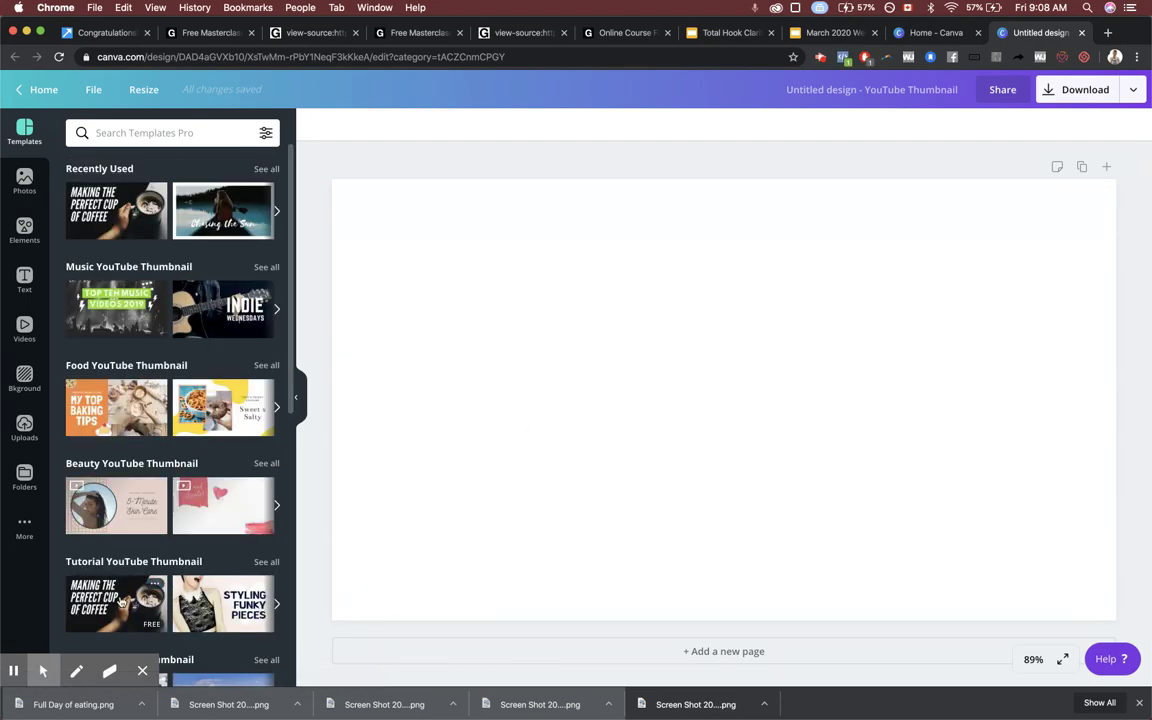
# - Apply the "Making the Perfect Cup of Coffee" template from the Tutorial YouTube Thumbnail group
pyautogui.scroll(-3, 116, 545)
pyautogui.scroll(3, 116, 535)
pyautogui.scroll(-8, 116, 470)
pyautogui.click(96, 366)
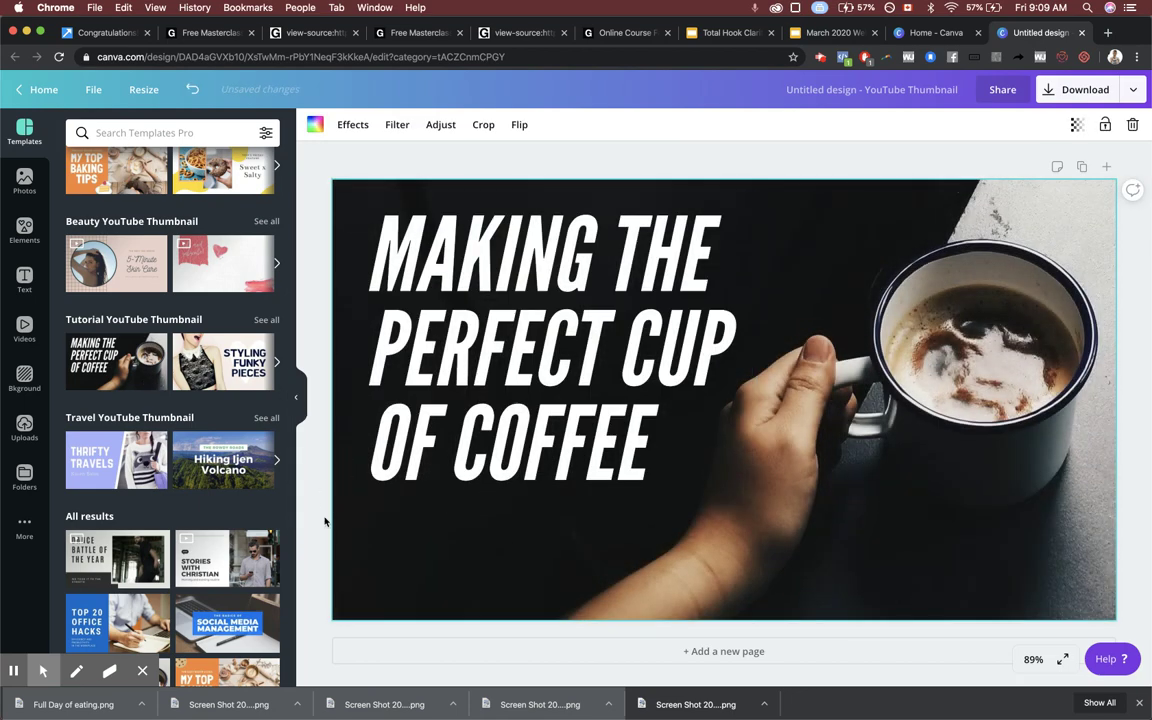
# - Replace the template's headline text with "FULL DAY OF EATING"
pyautogui.click(518, 382)
pyautogui.doubleClick(518, 382)
pyautogui.write('FLL')
pyautogui.press('BackSpace')
pyautogui.press('BackSpace')
pyautogui.write('ULL D')
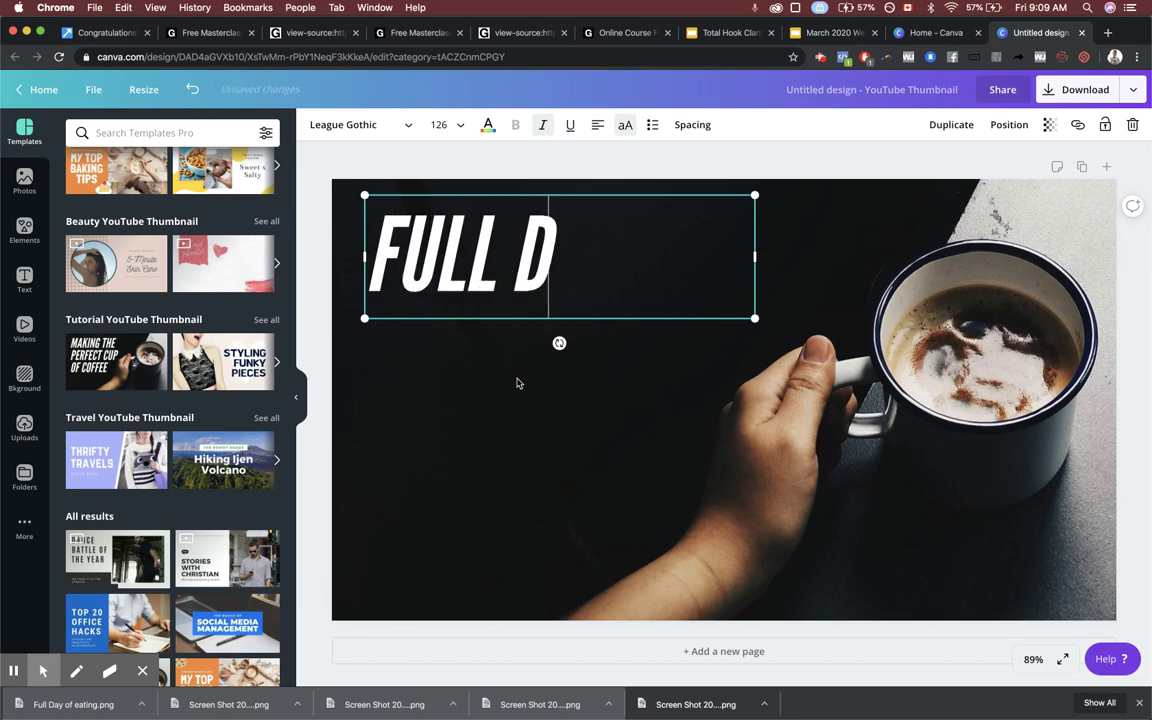
pyautogui.write('AY OF EATING')
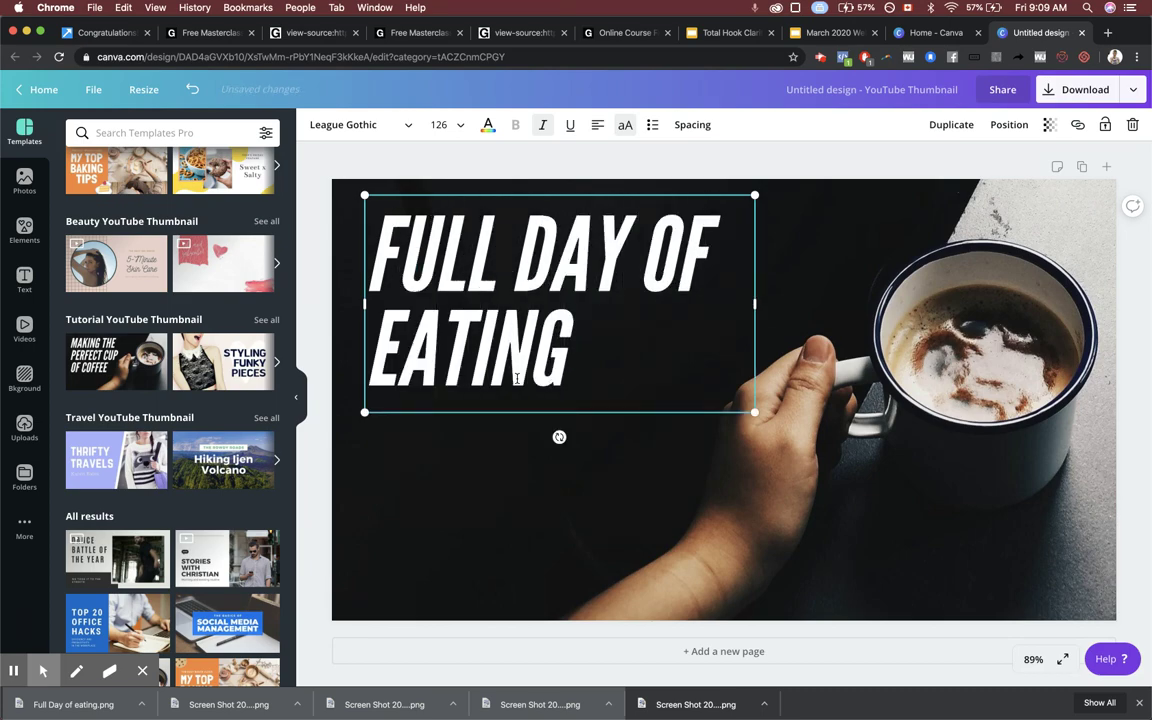
# - Open the saved "Full Day of eating" design from all designs as a reference
pyautogui.click(929, 38)
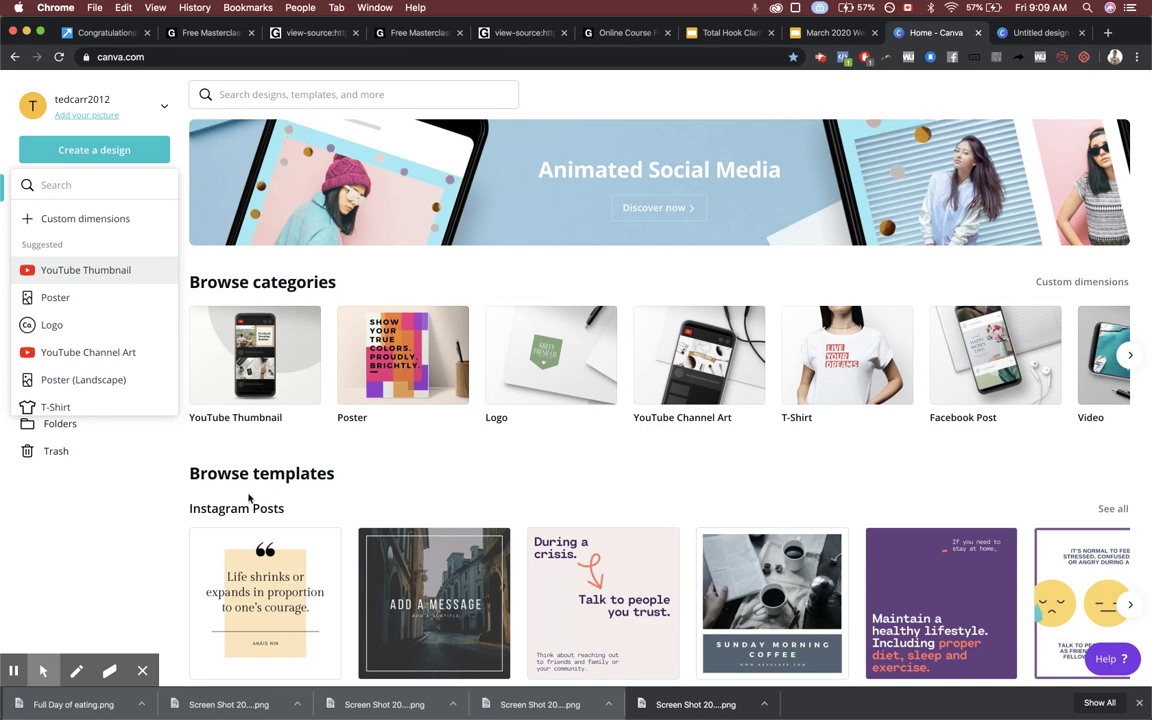
pyautogui.click(113, 517)
pyautogui.click(57, 214)
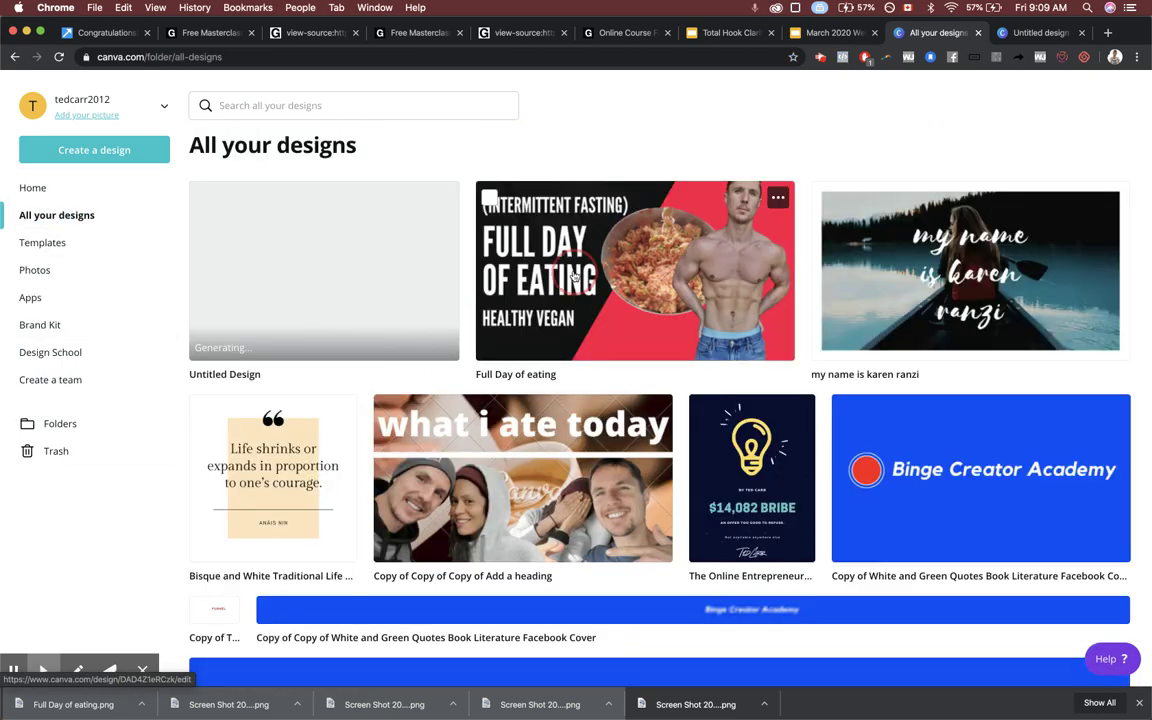
pyautogui.click(518, 245)
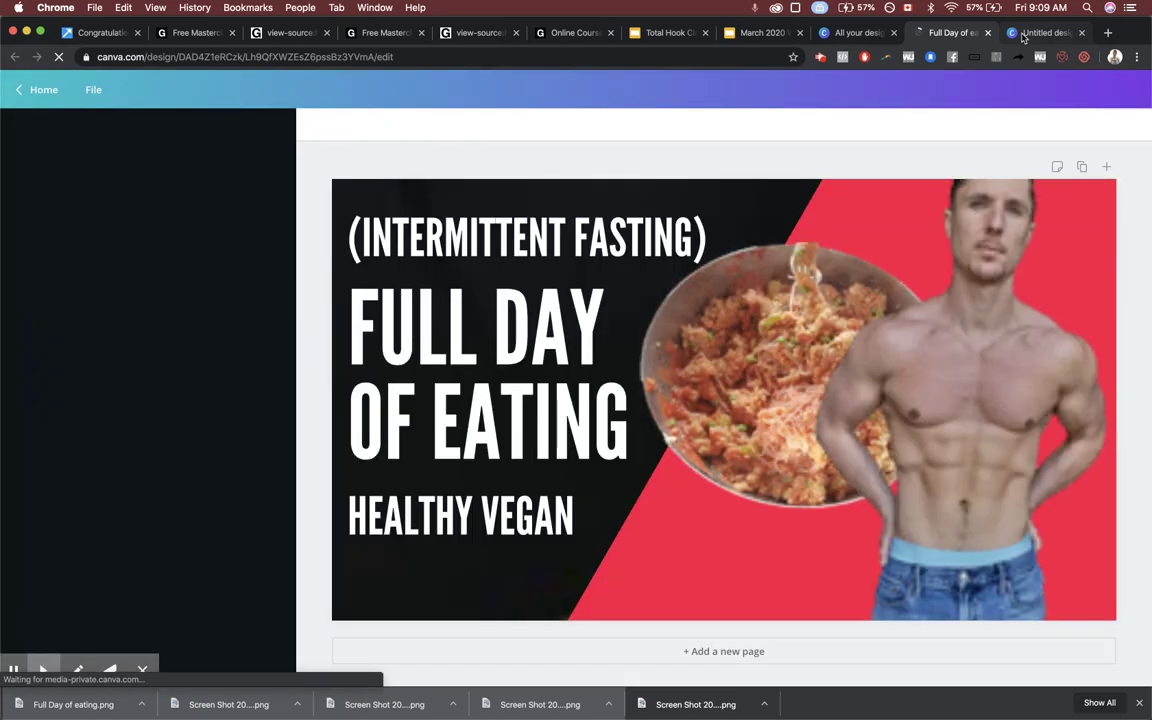
# - In the new thumbnail, break the headline before "OF" and move it lower, near the canvas's left edge
pyautogui.click(1022, 36)
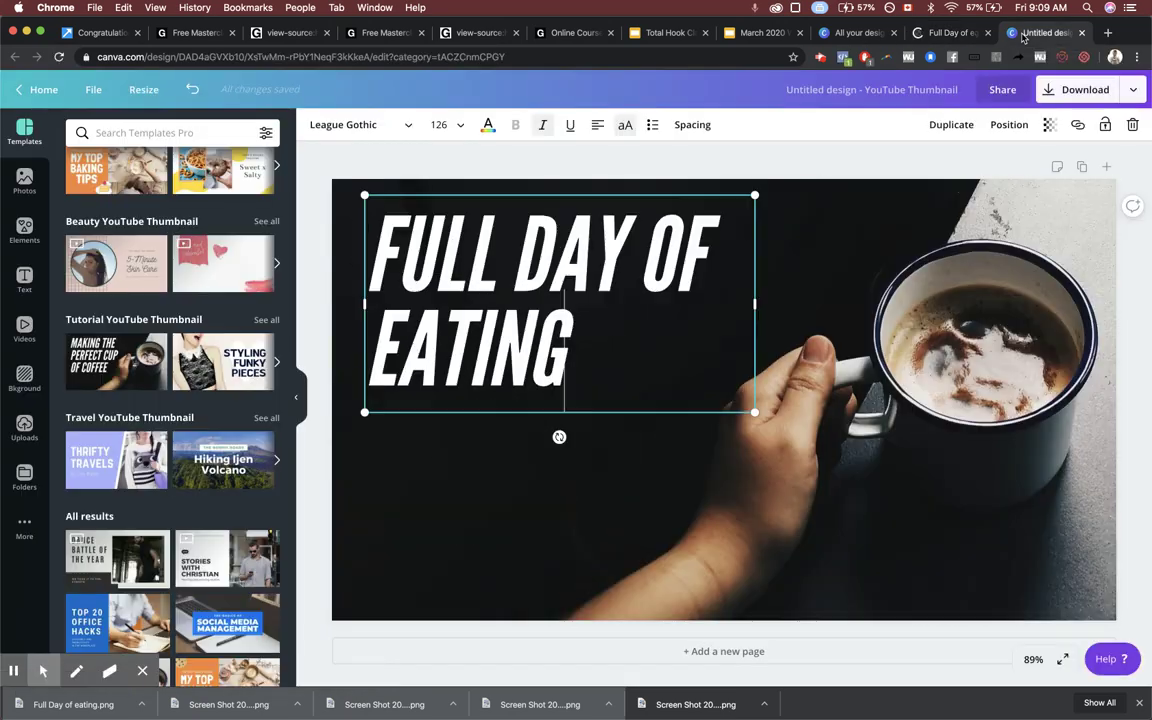
pyautogui.press('Return')
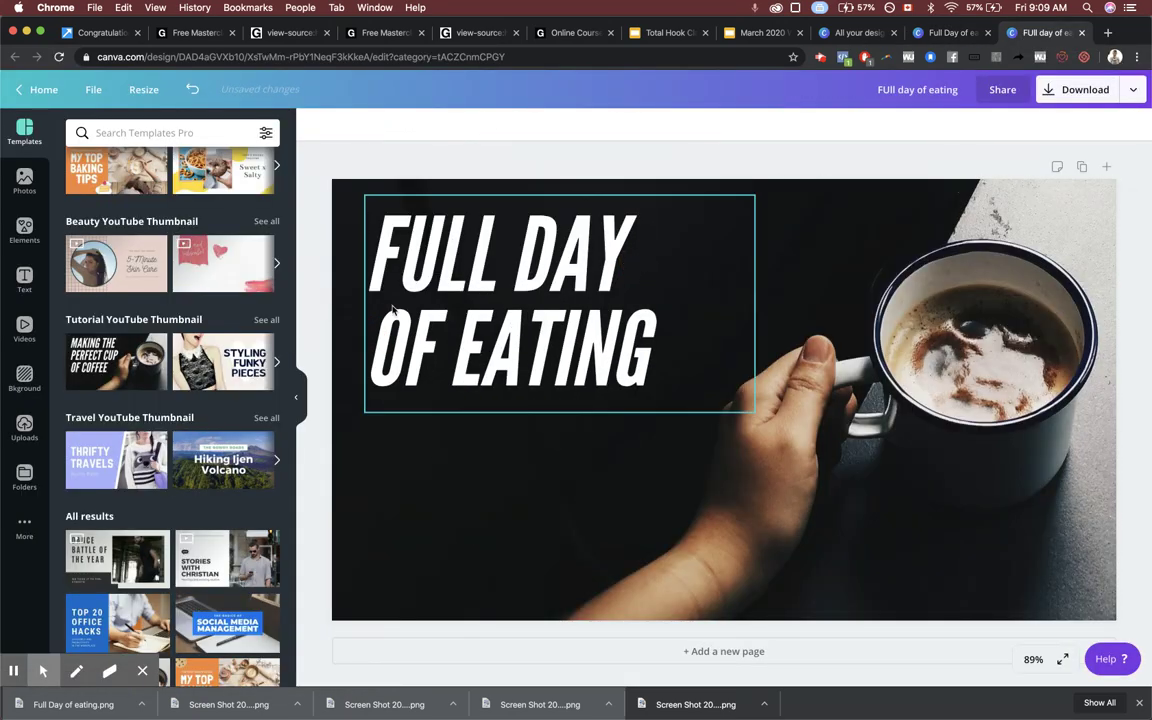
pyautogui.moveTo(391, 309); pyautogui.dragTo(373, 380)
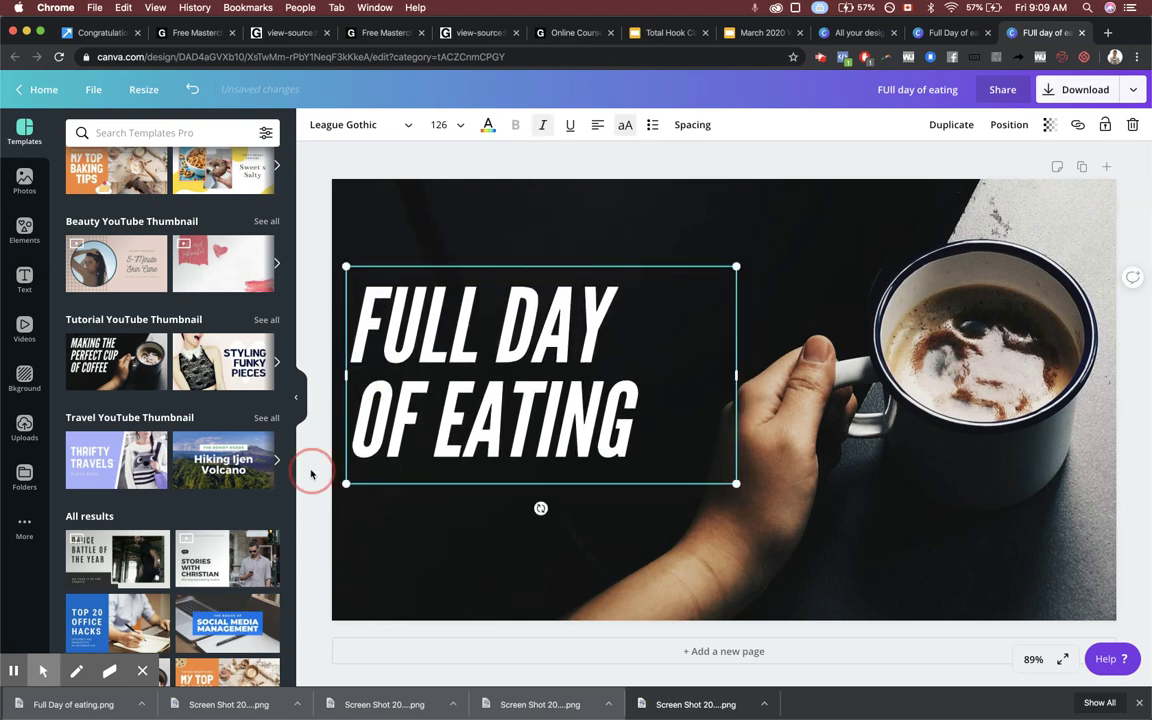
pyautogui.click(948, 128)
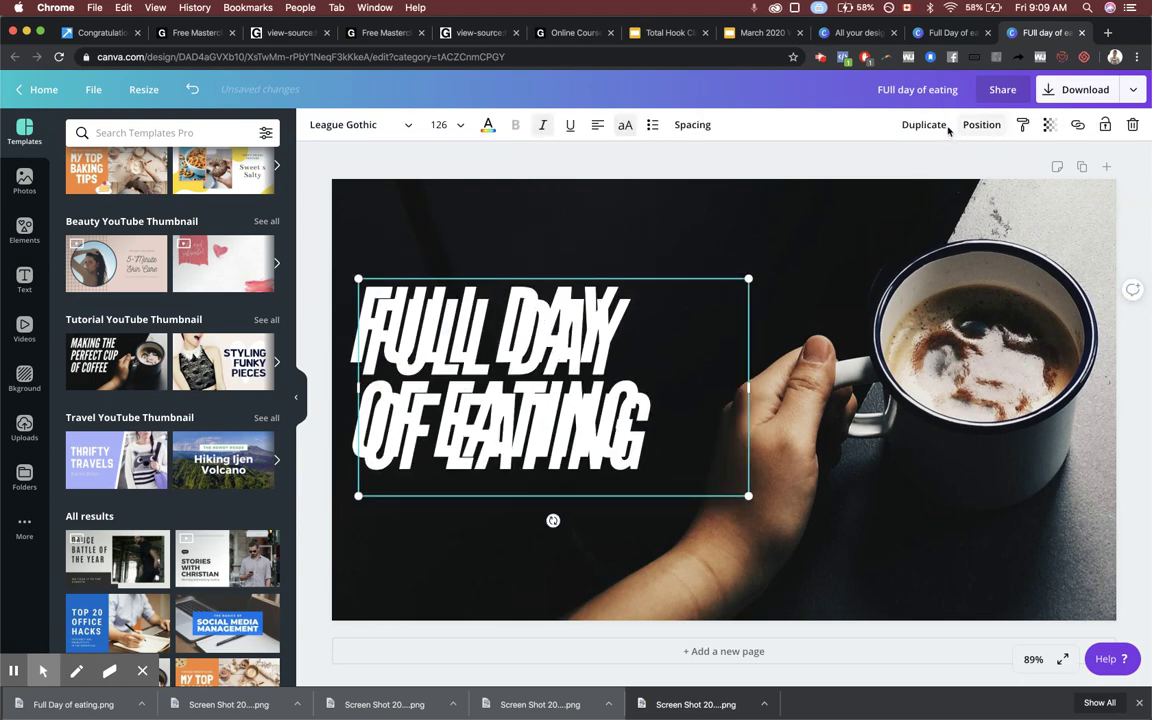
pyautogui.moveTo(668, 305); pyautogui.dragTo(858, 160)
pyautogui.tripleClick(758, 250)
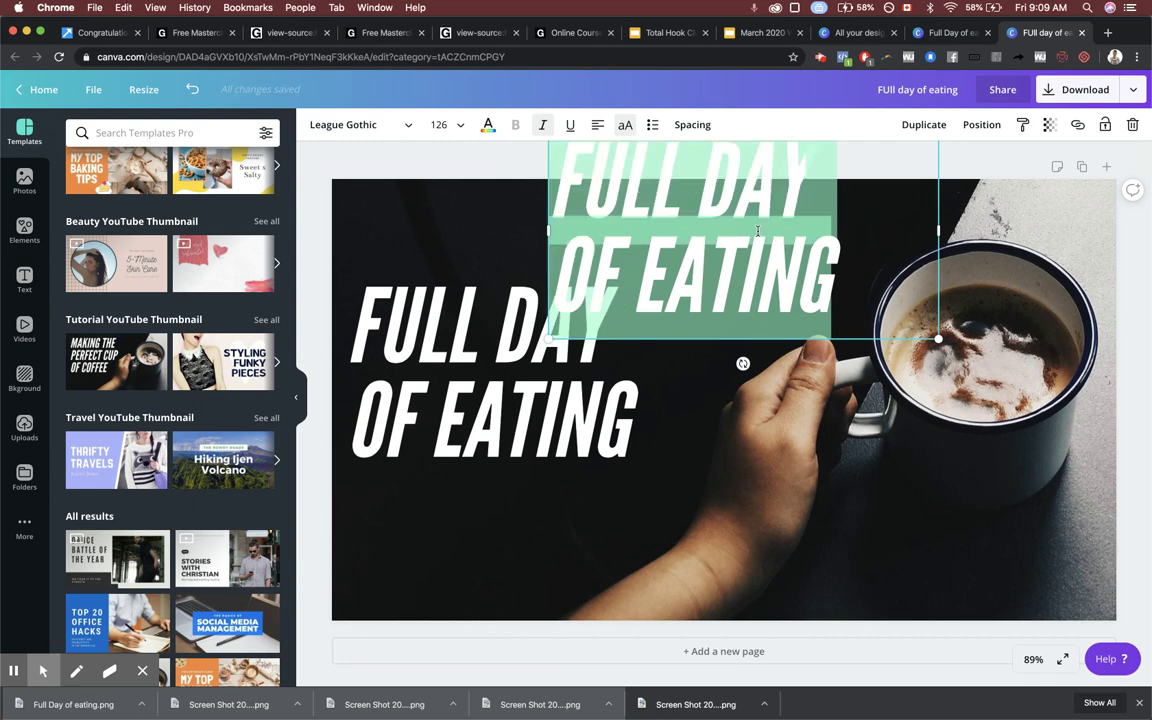
pyautogui.write('(INTERMI')
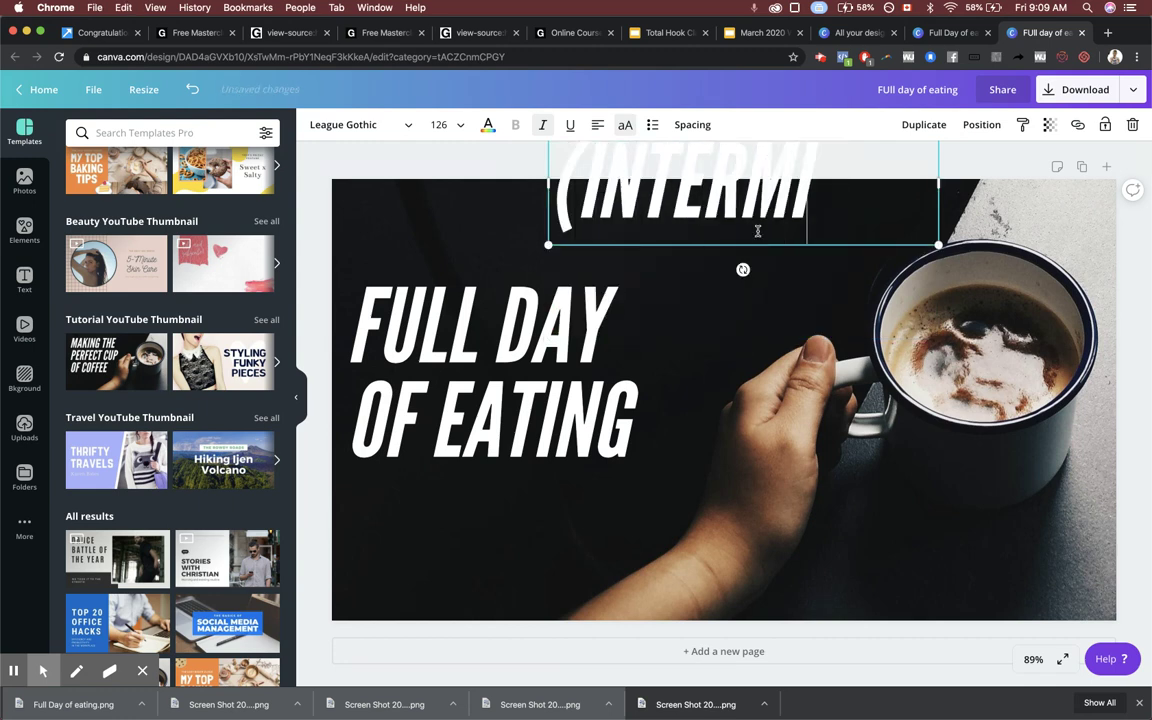
pyautogui.write('TTENT FASTING)')
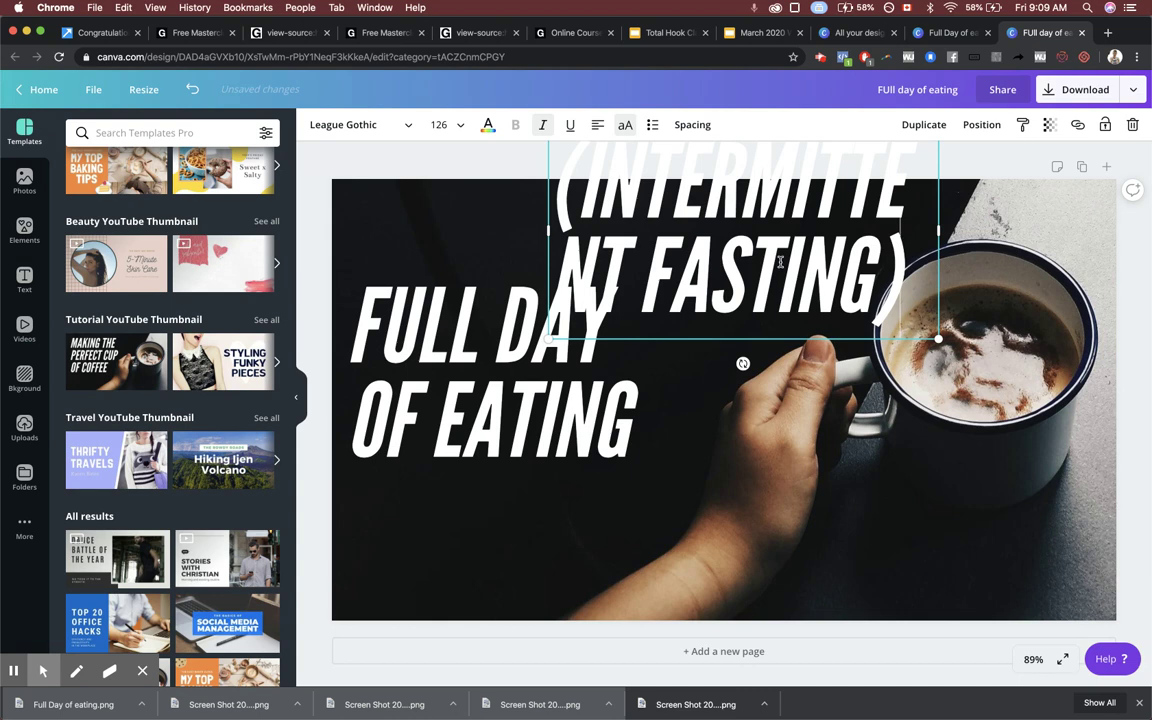
pyautogui.press('super+a')
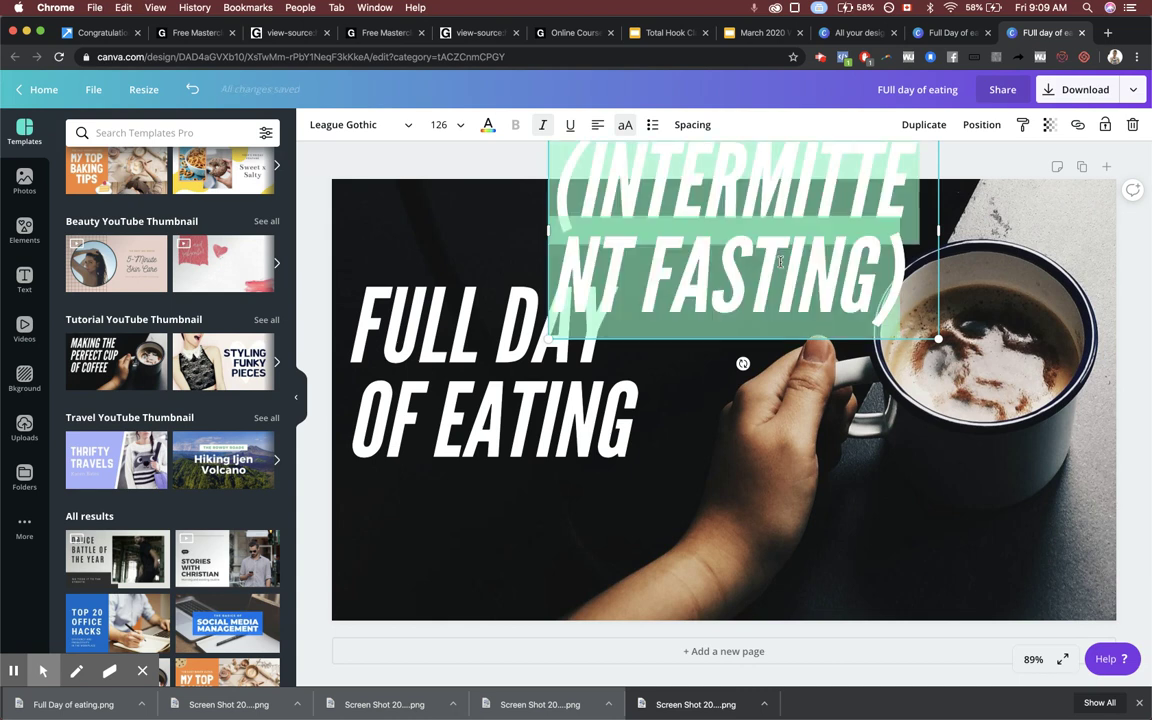
pyautogui.click(440, 124)
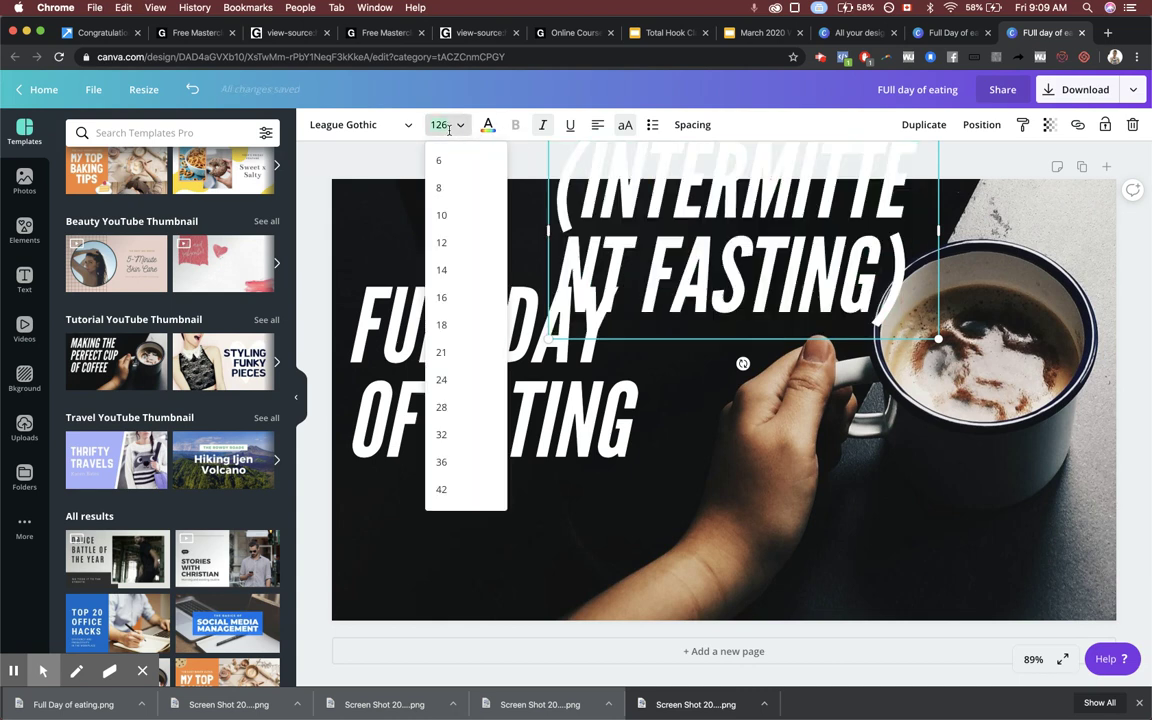
pyautogui.click(442, 460)
pyautogui.press('Escape')
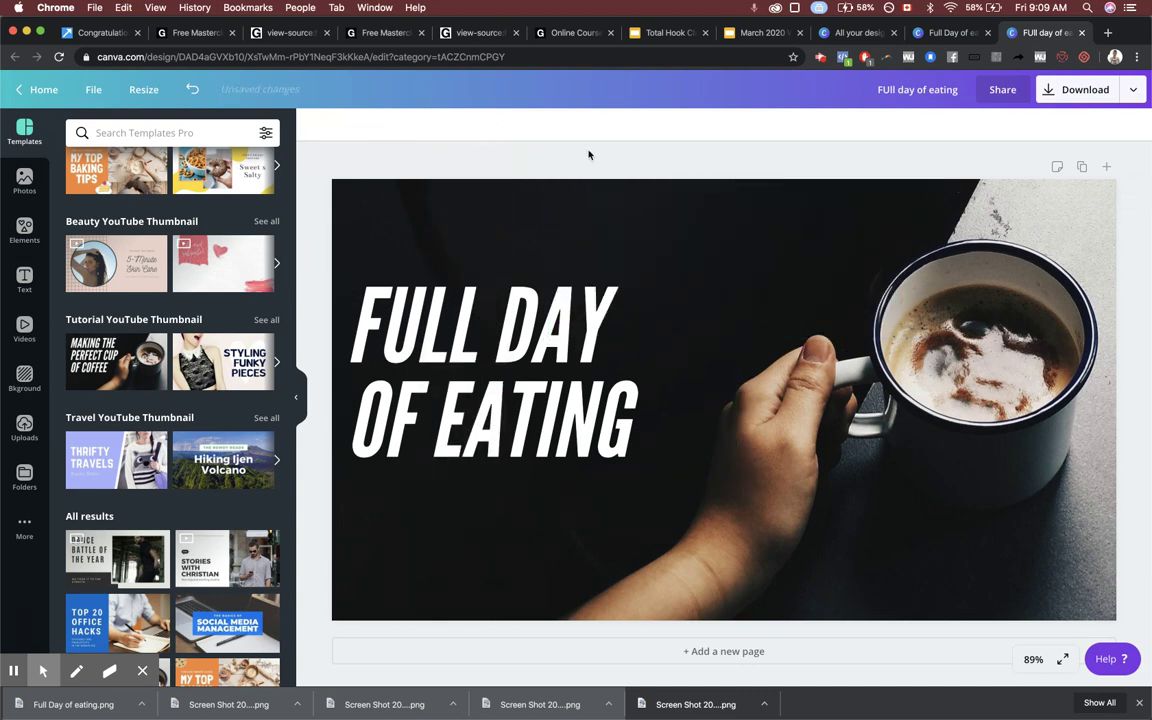
# - Duplicate the "FULL DAY OF EATING" headline and change the copy's text to "(INTERMITTENT FASTING)"
pyautogui.click(500, 330)
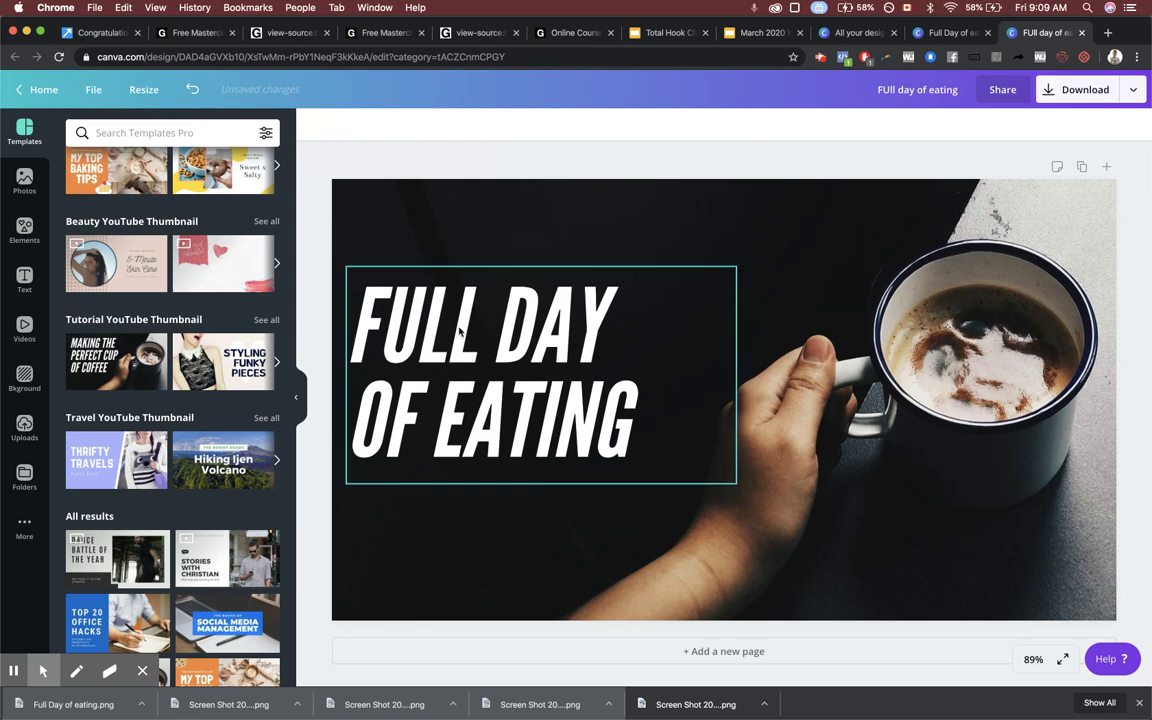
pyautogui.click(948, 130)
pyautogui.moveTo(648, 329); pyautogui.dragTo(767, 329)
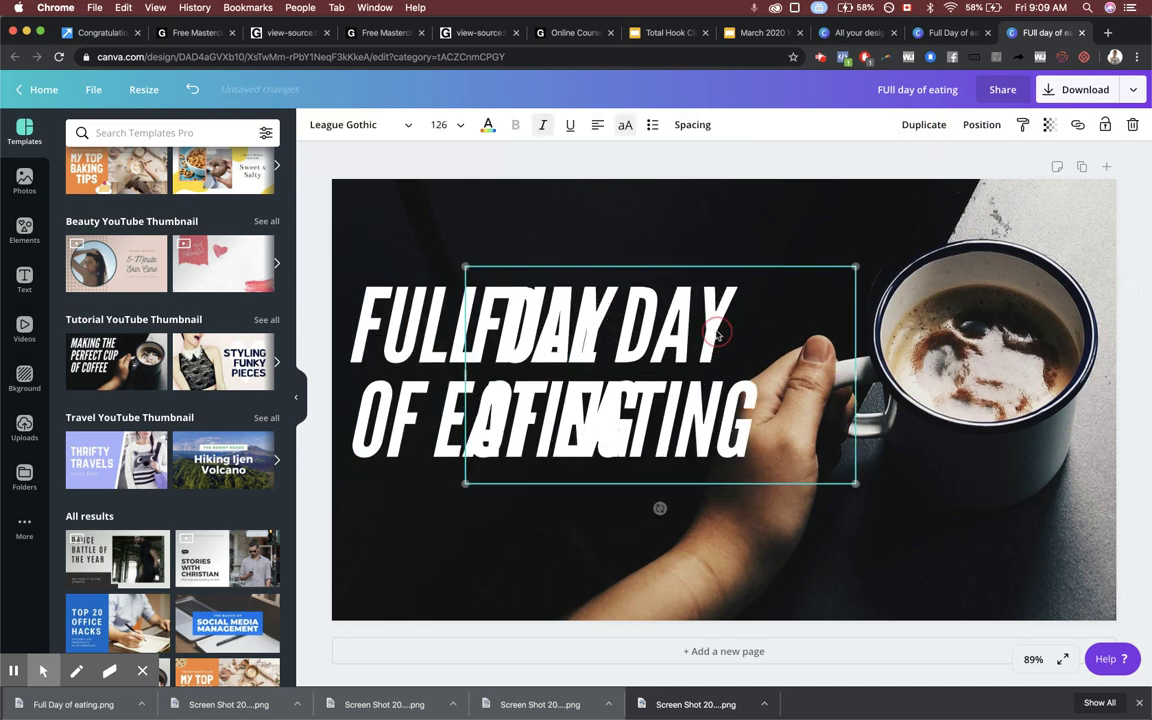
pyautogui.click(690, 335)
pyautogui.write('INTERMITTENT')
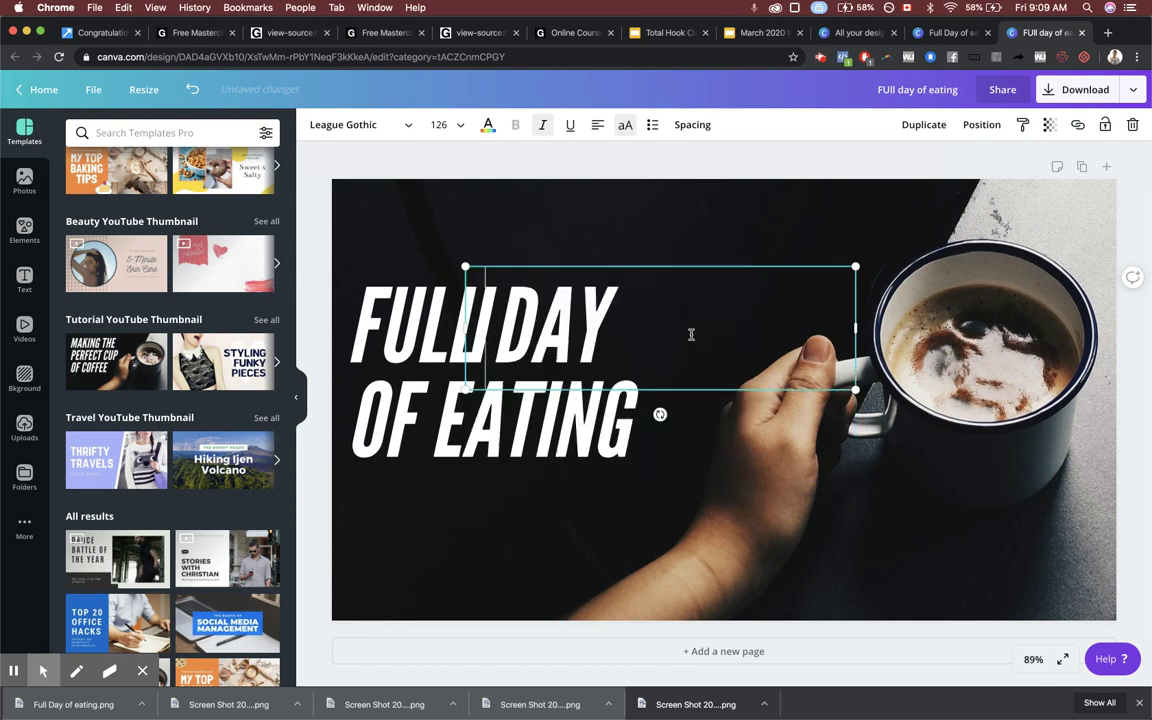
pyautogui.write(' FASTING)')
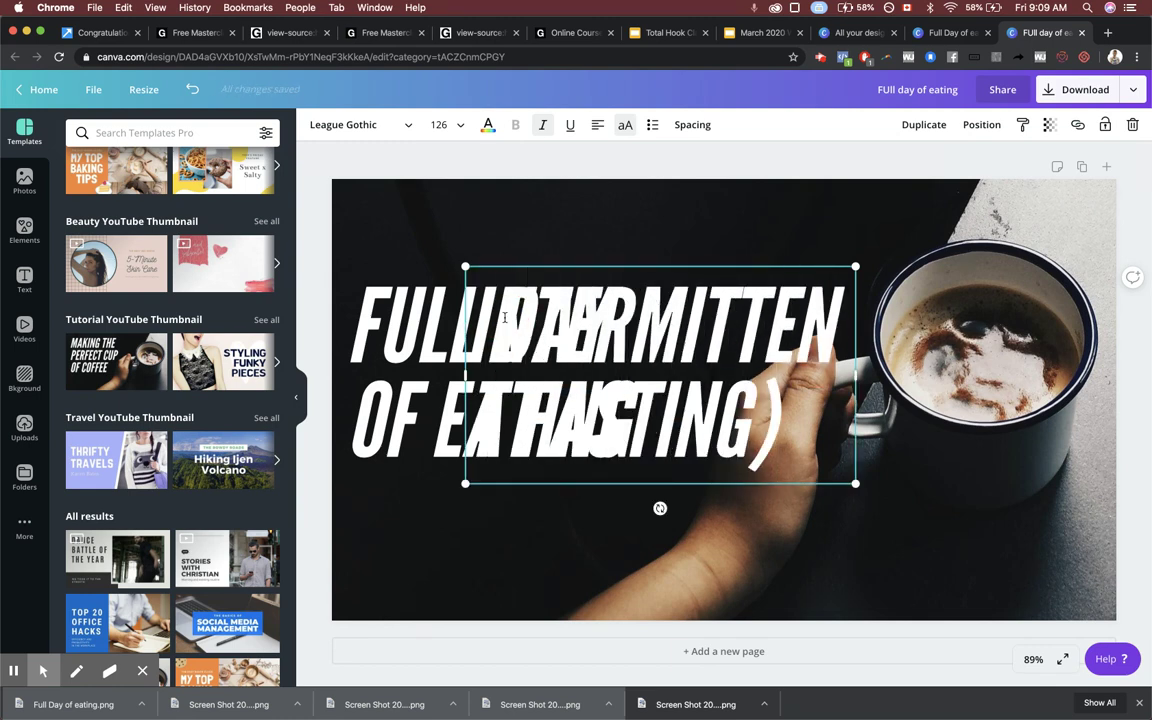
pyautogui.write('(')
# - Set the "(INTERMITTENT FASTING)" text to size 42 and place it above the headline
pyautogui.hotkey('ctrl', 'a')
pyautogui.click(452, 124)
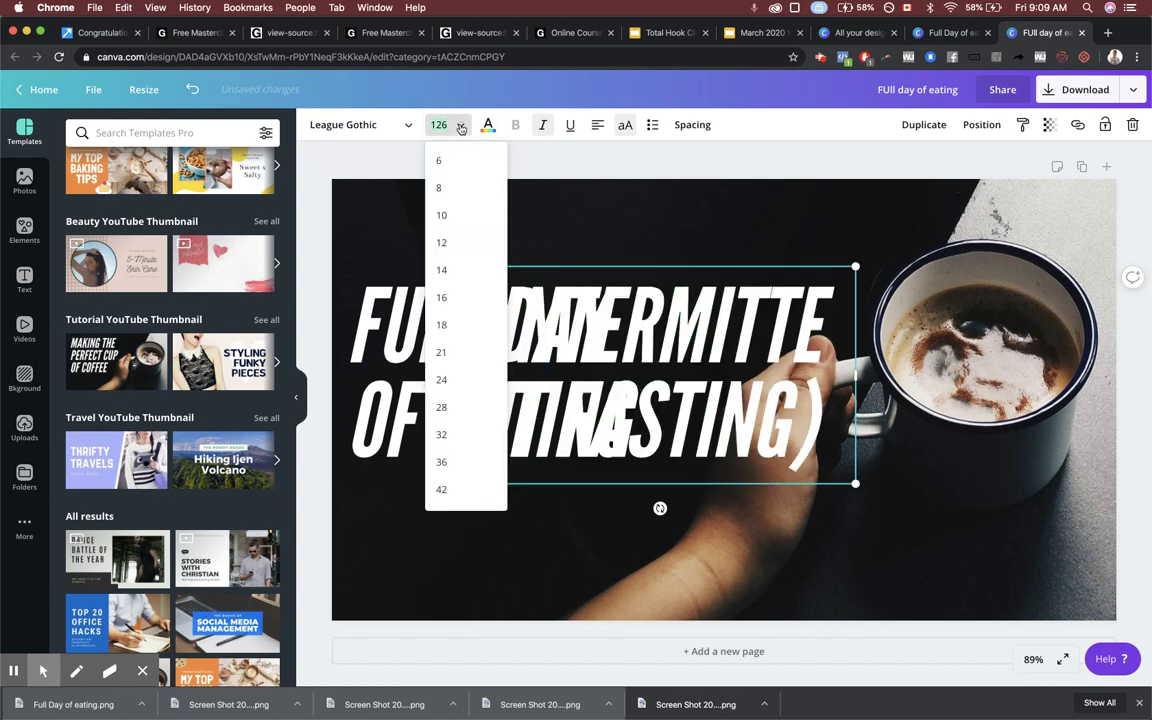
pyautogui.click(441, 487)
pyautogui.moveTo(510, 270); pyautogui.dragTo(393, 218)
# - Enlarge "(INTERMITTENT FASTING)" to size 72 and fit it on one line above the headline, aligned with the headline's left edge
pyautogui.doubleClick(600, 246)
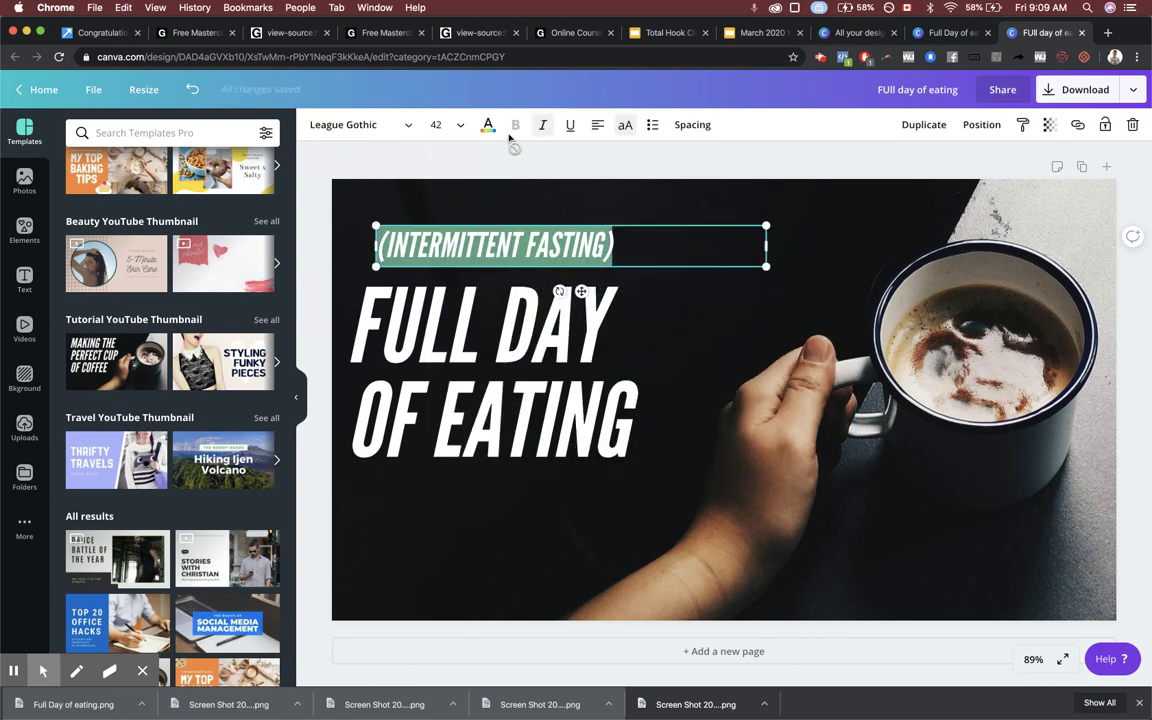
pyautogui.click(452, 124)
pyautogui.click(442, 440)
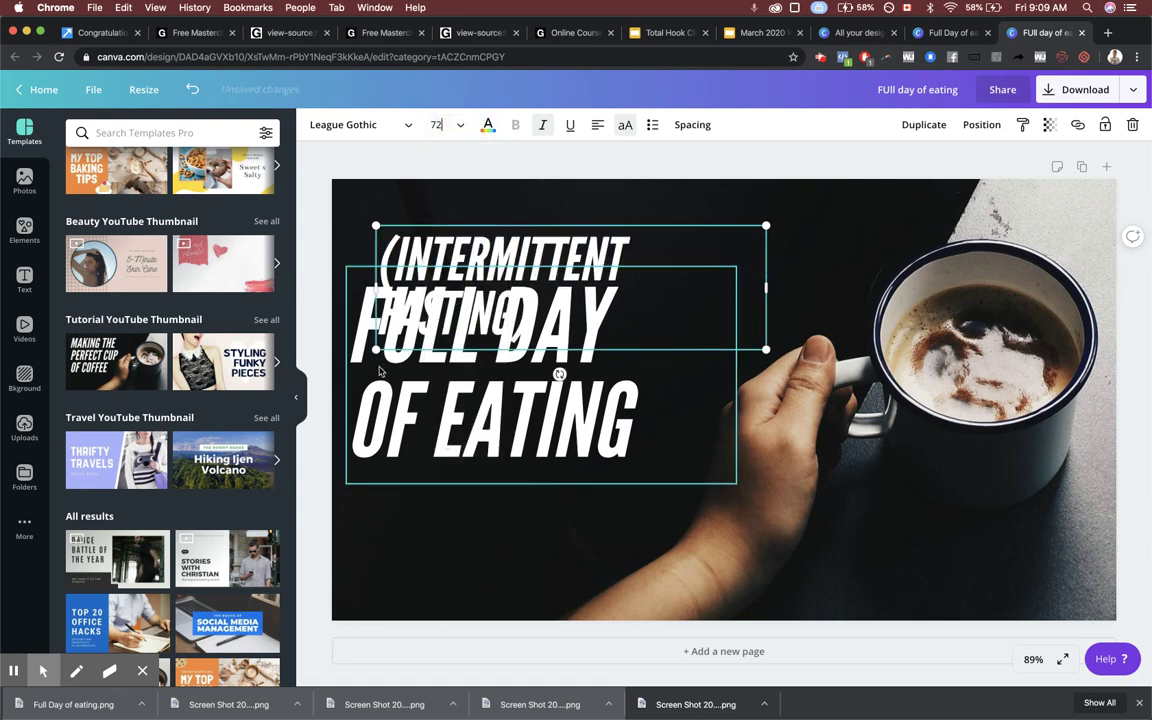
pyautogui.moveTo(770, 287); pyautogui.dragTo(836, 284)
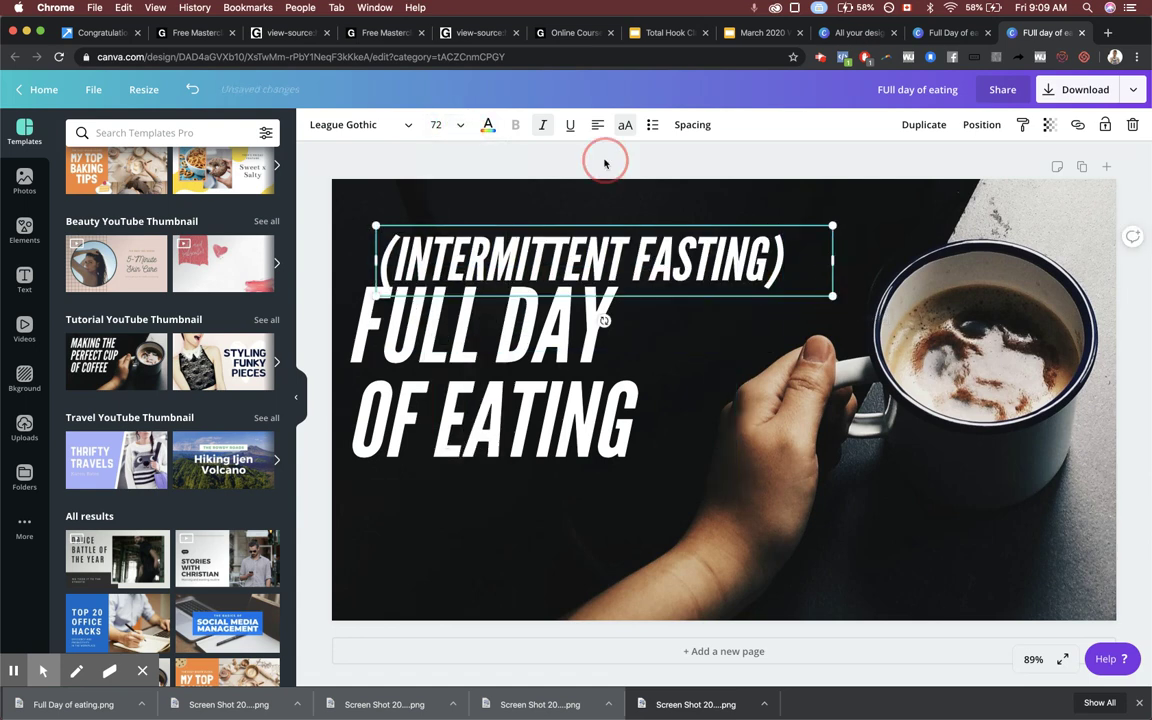
pyautogui.moveTo(568, 246); pyautogui.dragTo(540, 237)
# - Duplicate the "(INTERMITTENT FASTING)" text below the headline and change the copy to "HEALTHY VEGAN"
pyautogui.click(924, 124)
pyautogui.moveTo(700, 252); pyautogui.dragTo(703, 519)
pyautogui.doubleClick(703, 519)
pyautogui.write('HEALTHY VEGAN')
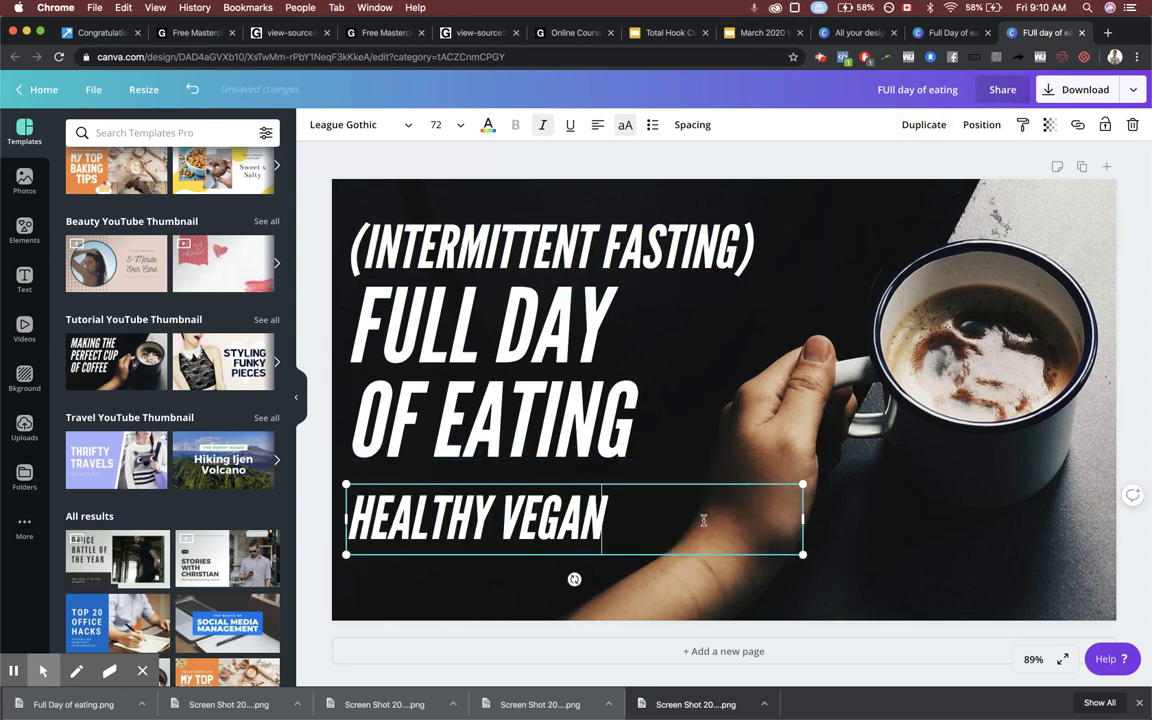
pyautogui.click(311, 309)
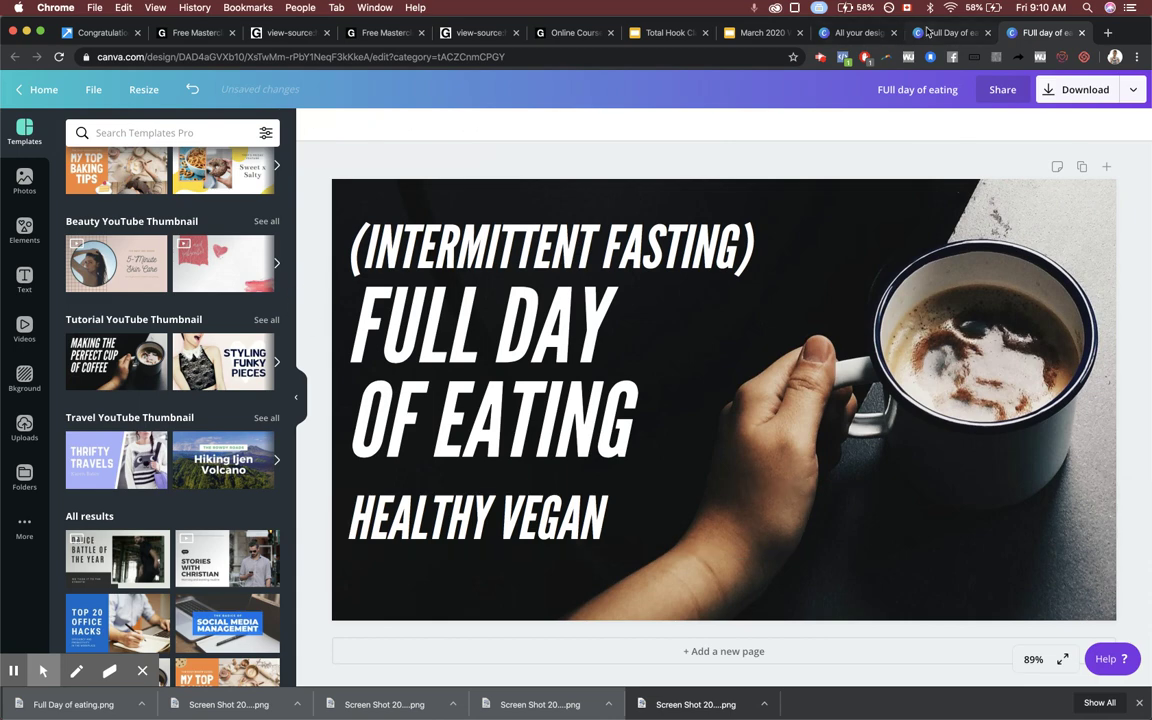
# - Remove the italic style from "(INTERMITTENT FASTING)" and "HEALTHY VEGAN" to match the reference design
pyautogui.click(929, 33)
pyautogui.click(1043, 33)
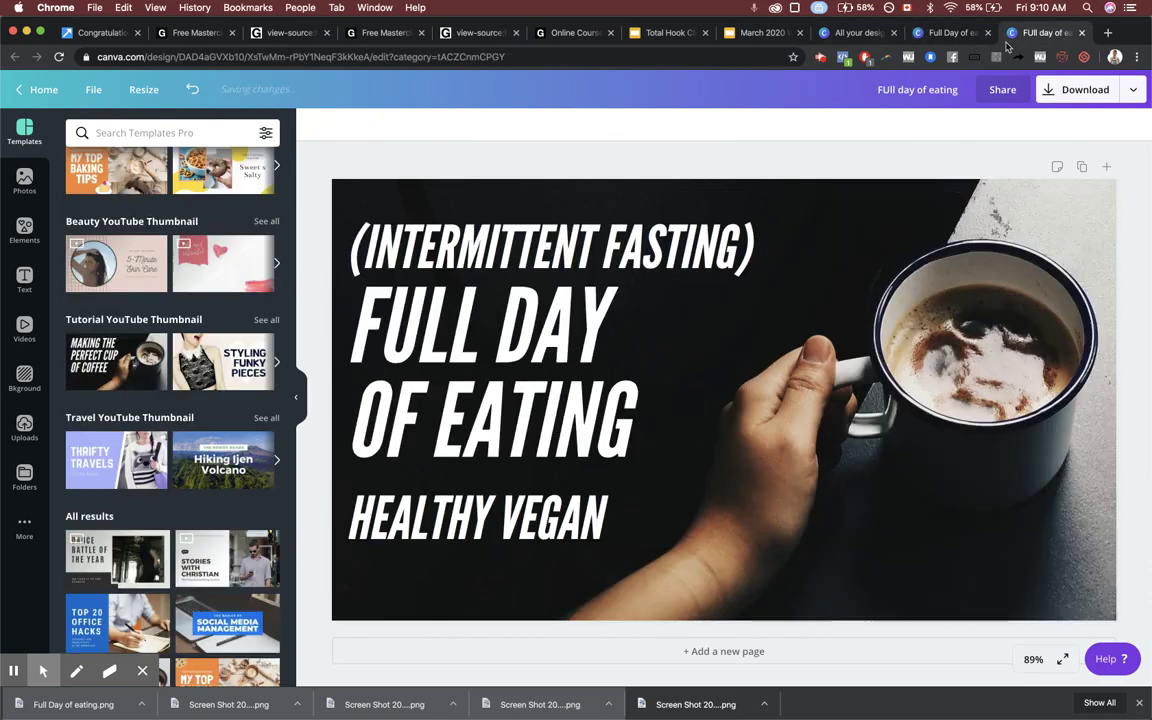
pyautogui.doubleClick(573, 253)
pyautogui.click(542, 126)
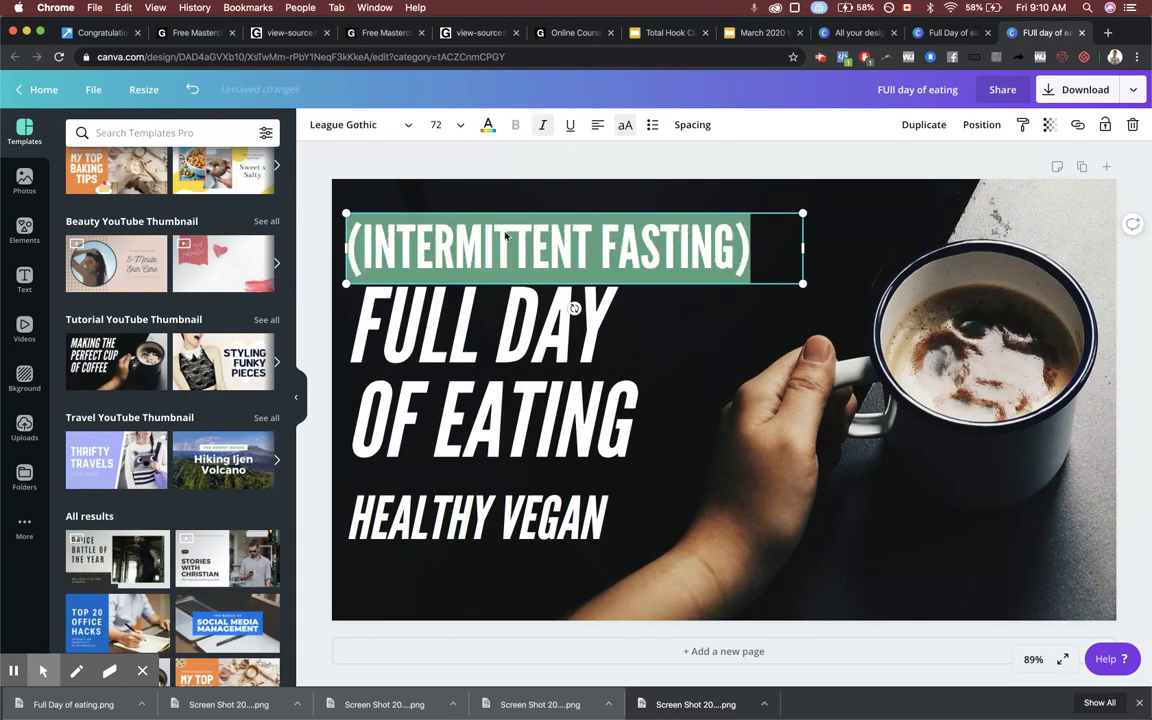
pyautogui.doubleClick(465, 541)
pyautogui.click(544, 128)
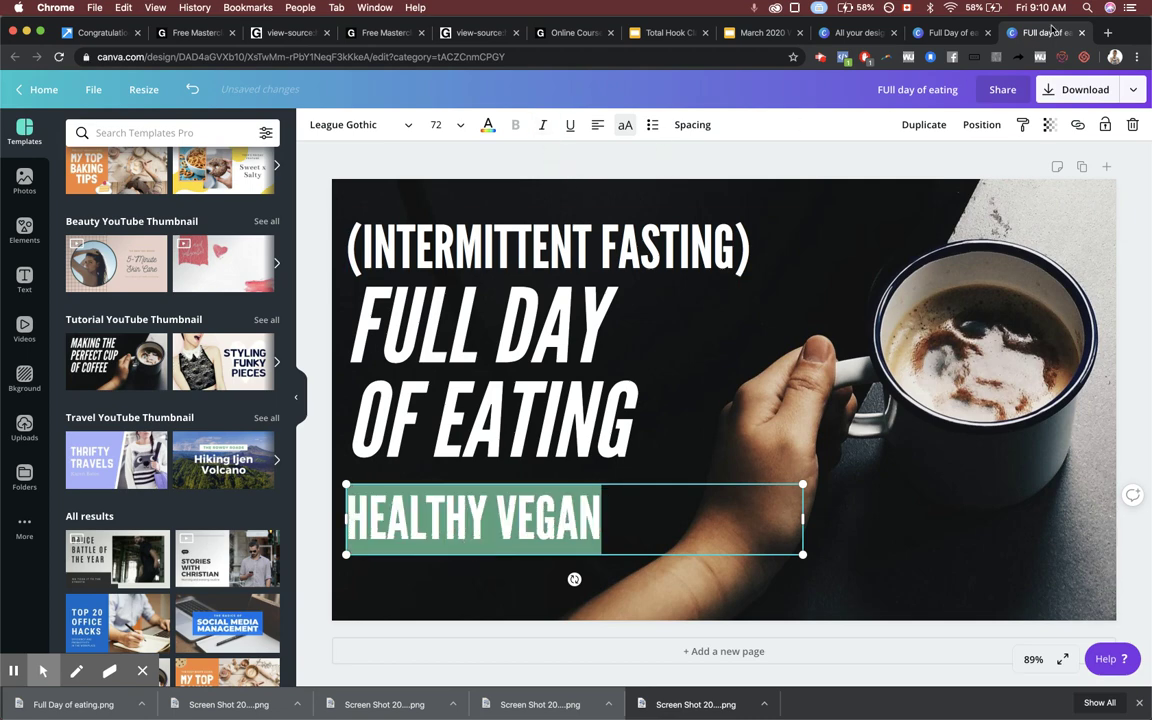
# - Compare with the reference design and remove the italic style from the "FULL DAY OF EATING" headline
pyautogui.click(958, 32)
pyautogui.click(1043, 33)
pyautogui.click(500, 330)
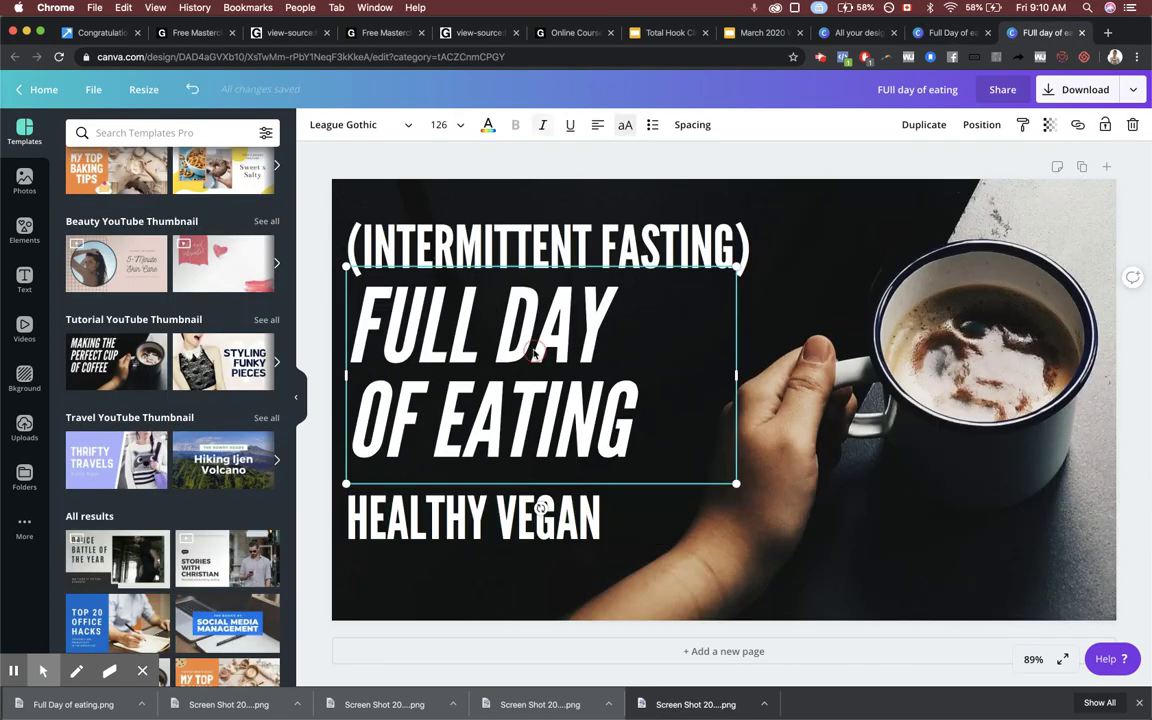
pyautogui.doubleClick(541, 325)
pyautogui.press('super+a')
pyautogui.click(544, 126)
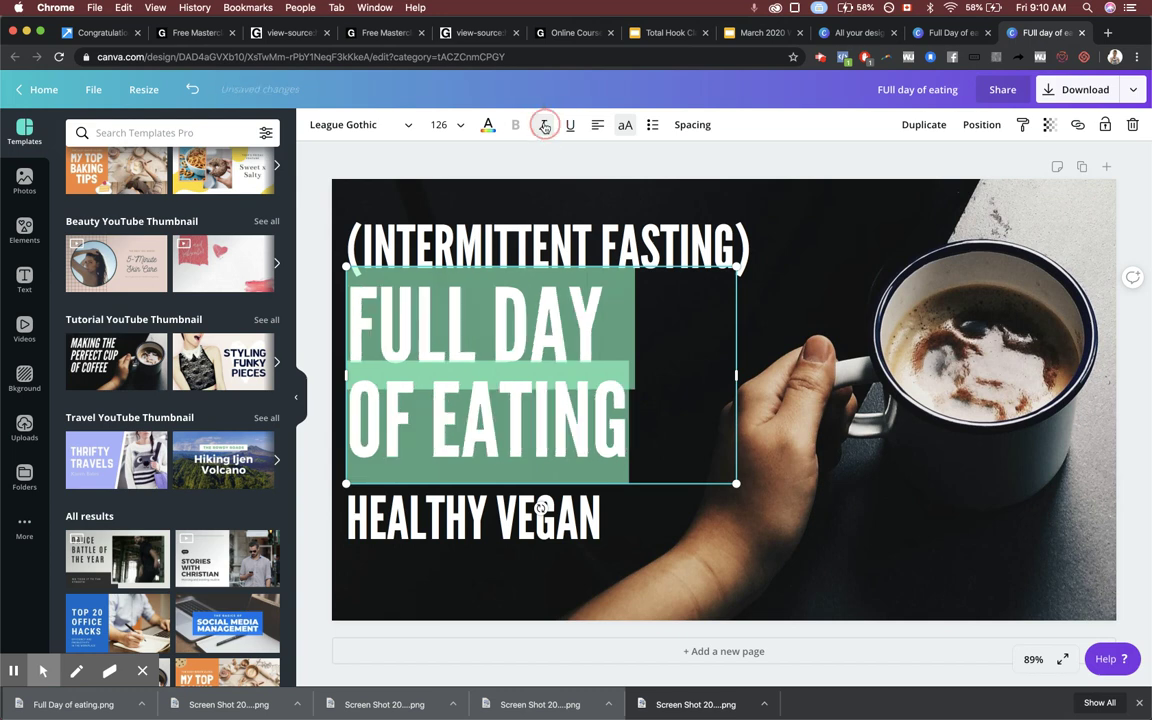
# - Reduce "(INTERMITTENT FASTING)" to font size 64 and compare it with the reference design
pyautogui.click(456, 166)
pyautogui.click(448, 230)
pyautogui.press('super+a')
pyautogui.click(433, 185)
pyautogui.click(418, 219)
pyautogui.click(452, 132)
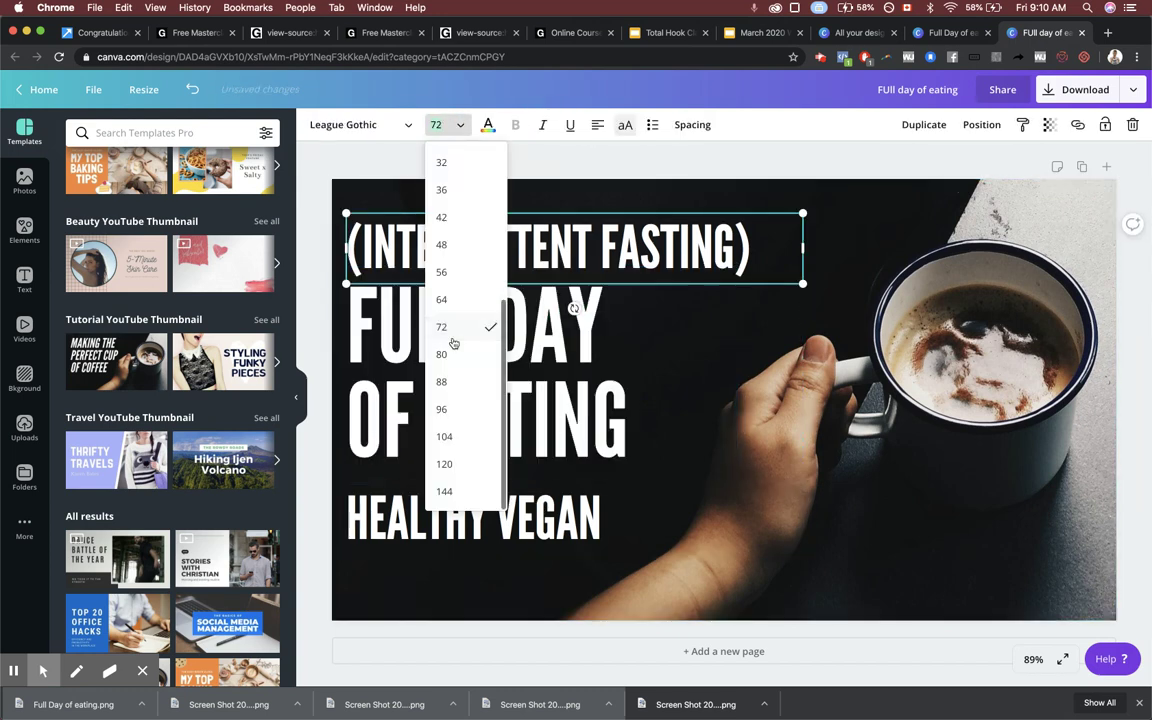
pyautogui.click(452, 289)
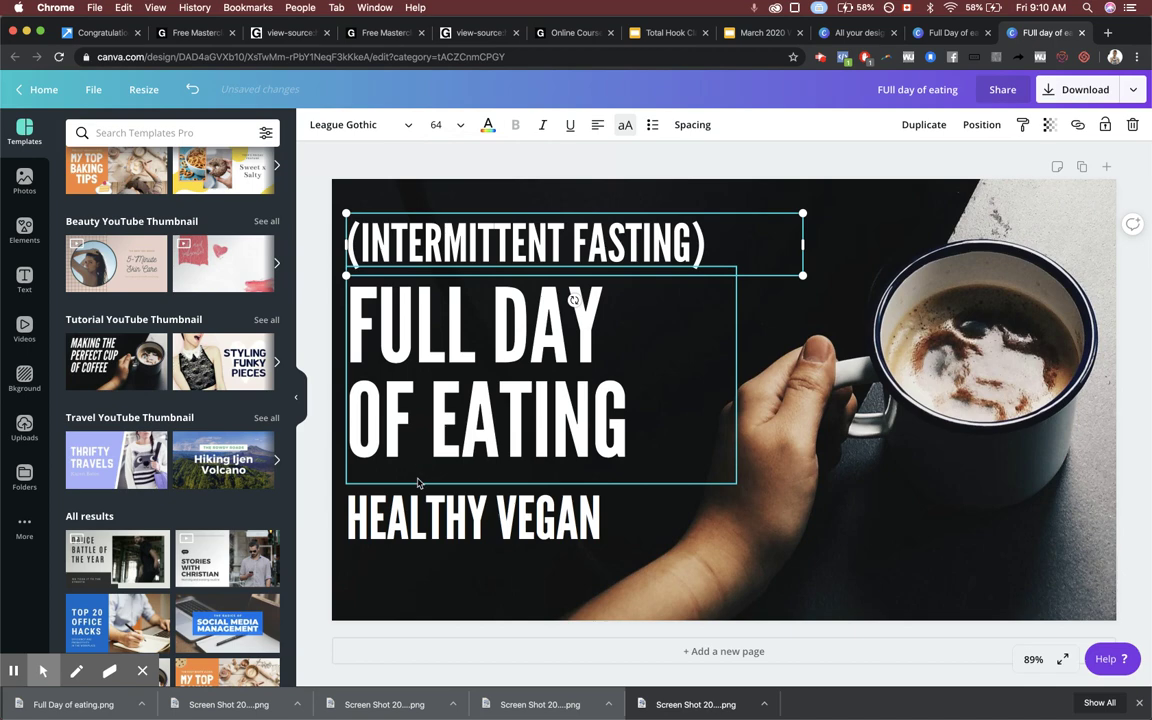
pyautogui.click(948, 34)
pyautogui.click(1013, 34)
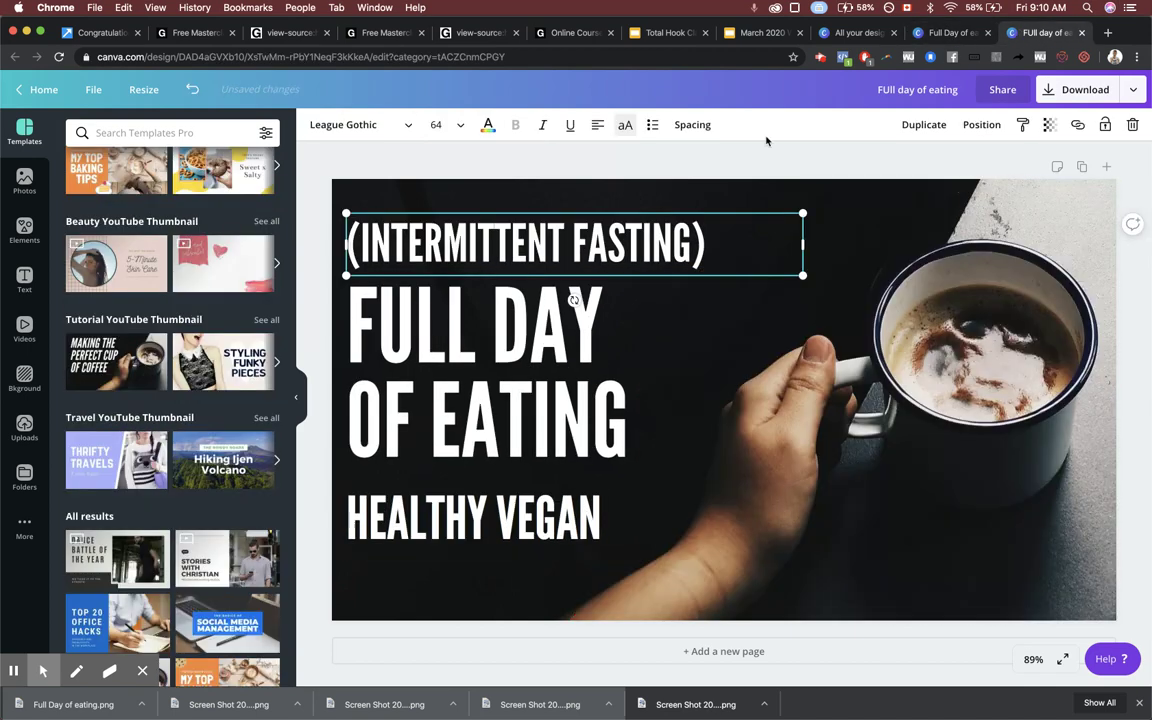
# - Set the "HEALTHY VEGAN" text to font size 64
pyautogui.click(393, 490)
pyautogui.click(445, 124)
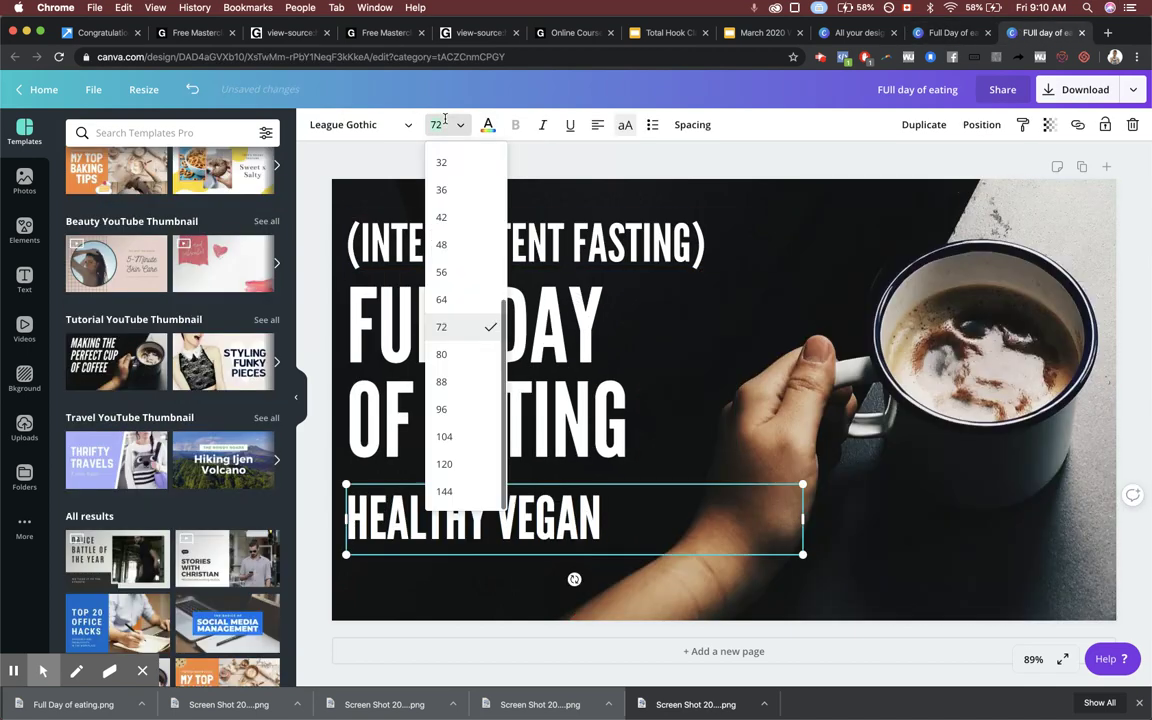
pyautogui.click(445, 298)
pyautogui.click(411, 154)
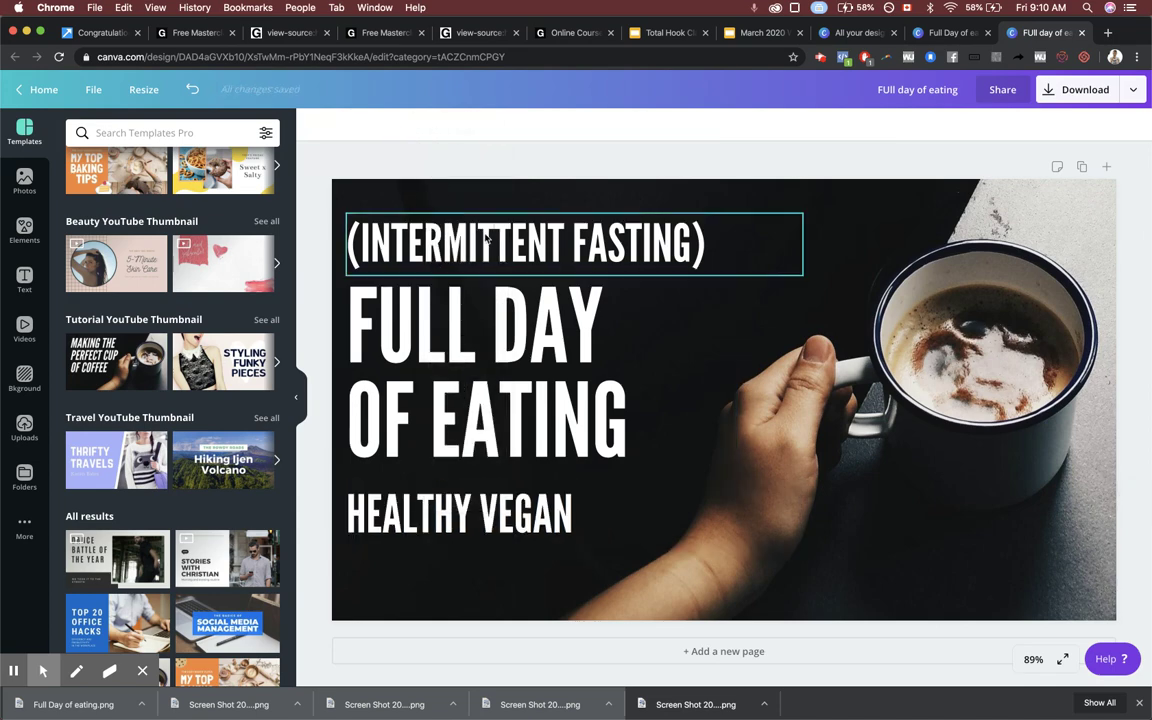
# - Check the text spacing in the reference design and move "(INTERMITTENT FASTING)" slightly up, away from the headline
pyautogui.click(958, 33)
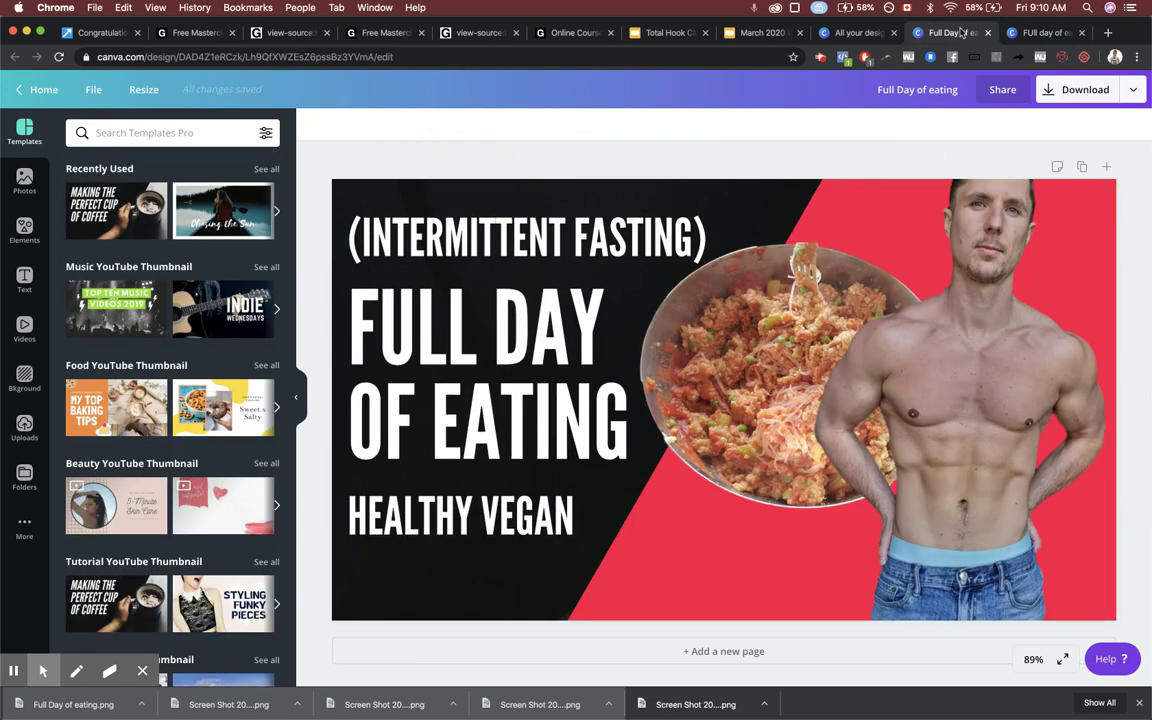
pyautogui.click(1030, 33)
pyautogui.click(468, 224)
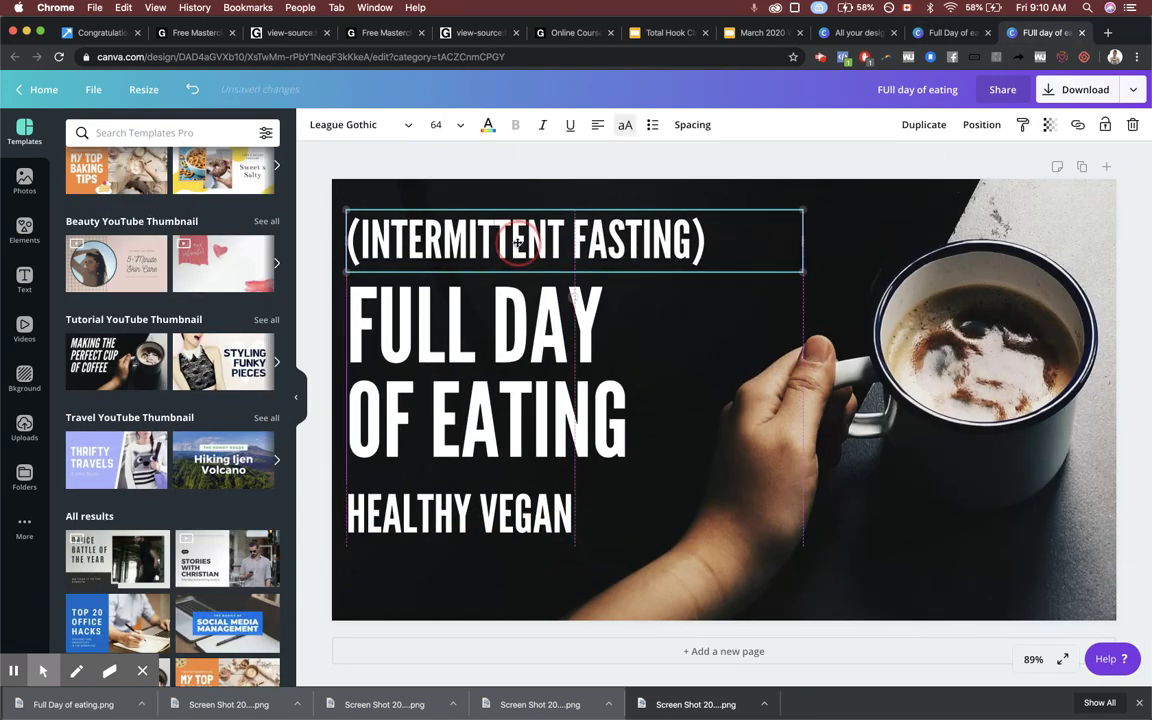
pyautogui.click(490, 177)
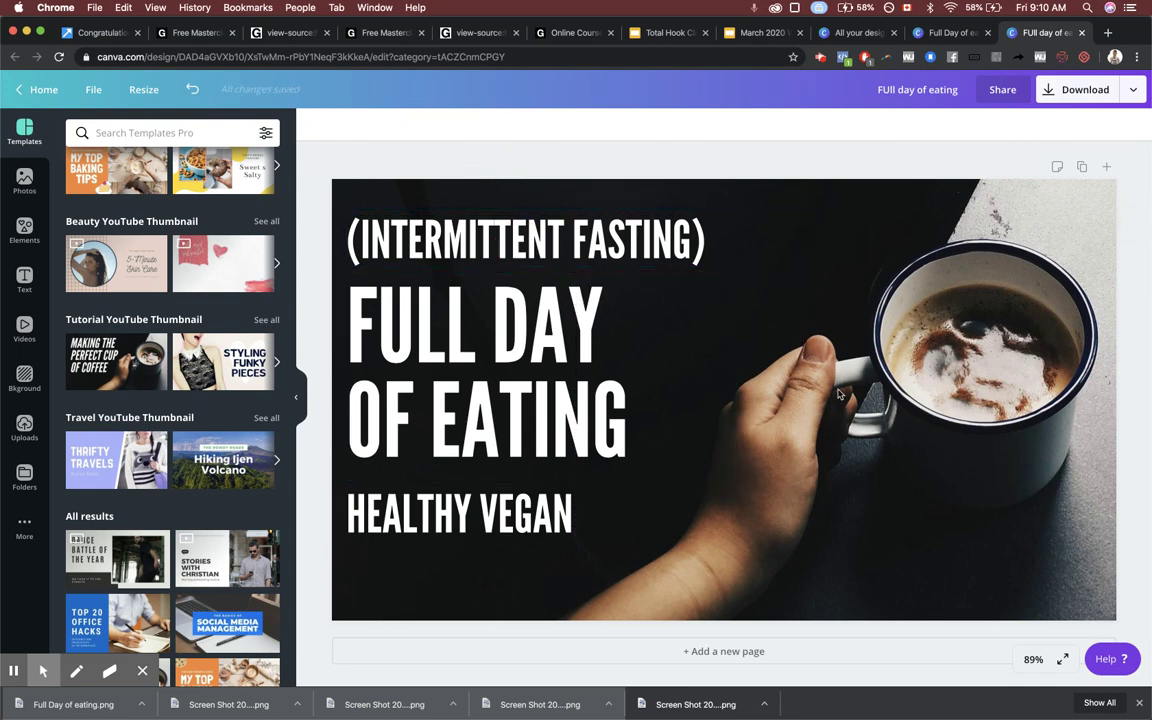
# - Add a triangle shape to the thumbnail and move it down onto the canvas's lower edge
pyautogui.click(25, 227)
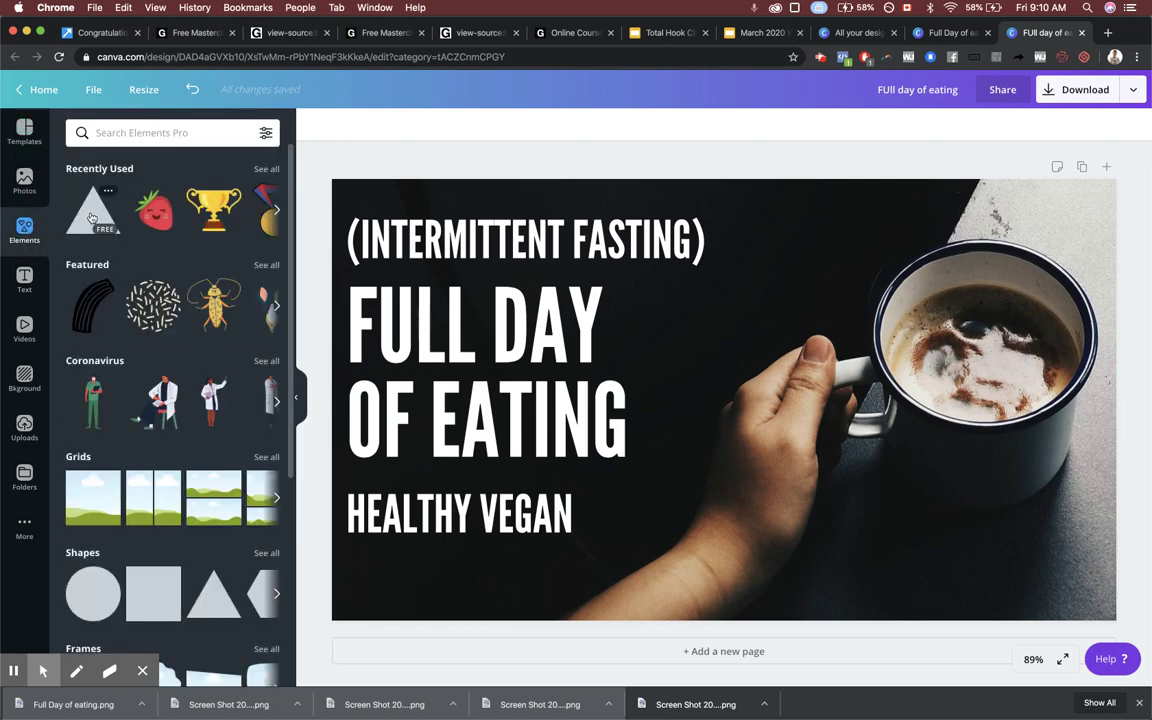
pyautogui.scroll(-1, 172, 510)
pyautogui.click(213, 547)
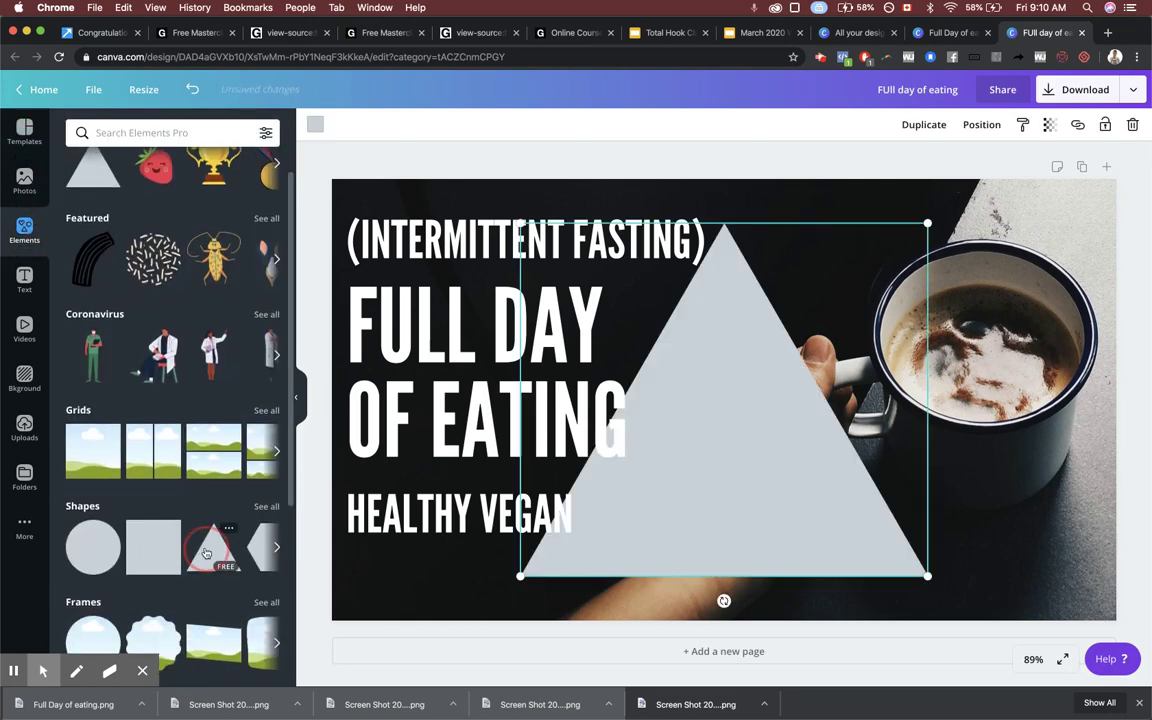
pyautogui.moveTo(808, 514)
pyautogui.mouseDown()
pyautogui.moveTo(826, 535)
pyautogui.moveTo(944, 530)
pyautogui.moveTo(946, 555)
pyautogui.moveTo(919, 558)
pyautogui.moveTo(965, 540)
pyautogui.moveTo(913, 560)
pyautogui.mouseUp()
pyautogui.press('super+z')
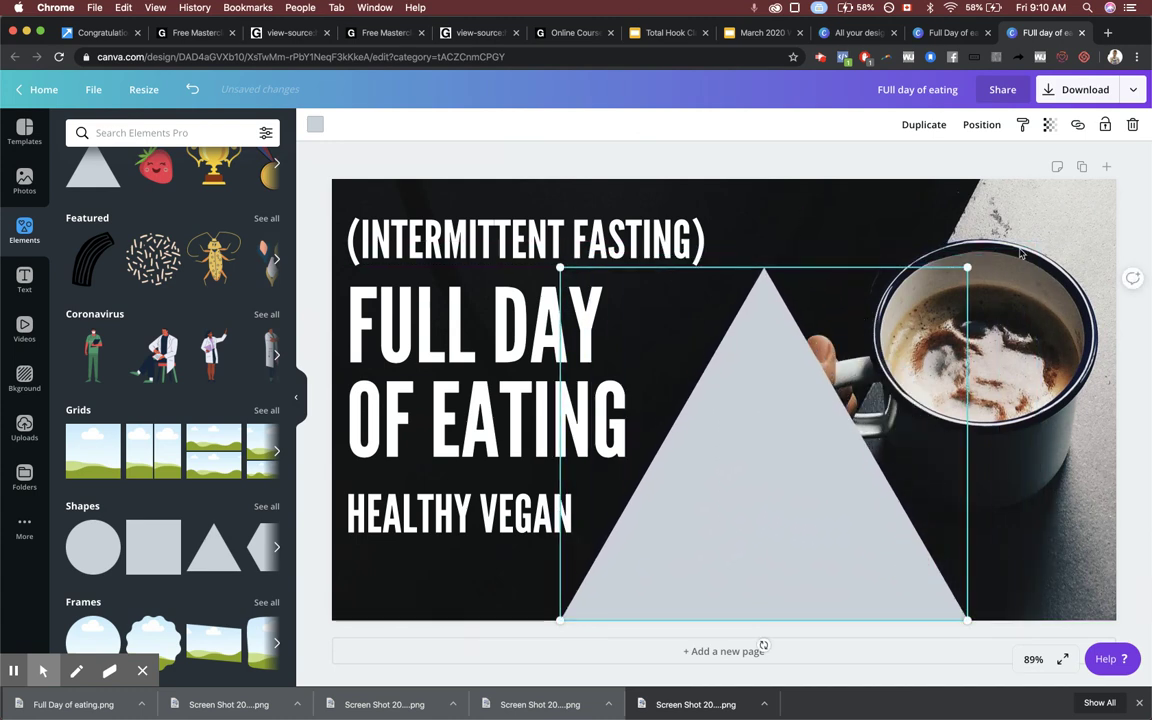
# - Enlarge and reposition the triangle so it covers the coffee photo, leaving only its diagonal edge beside the text
pyautogui.moveTo(963, 270); pyautogui.dragTo(1150, 110)
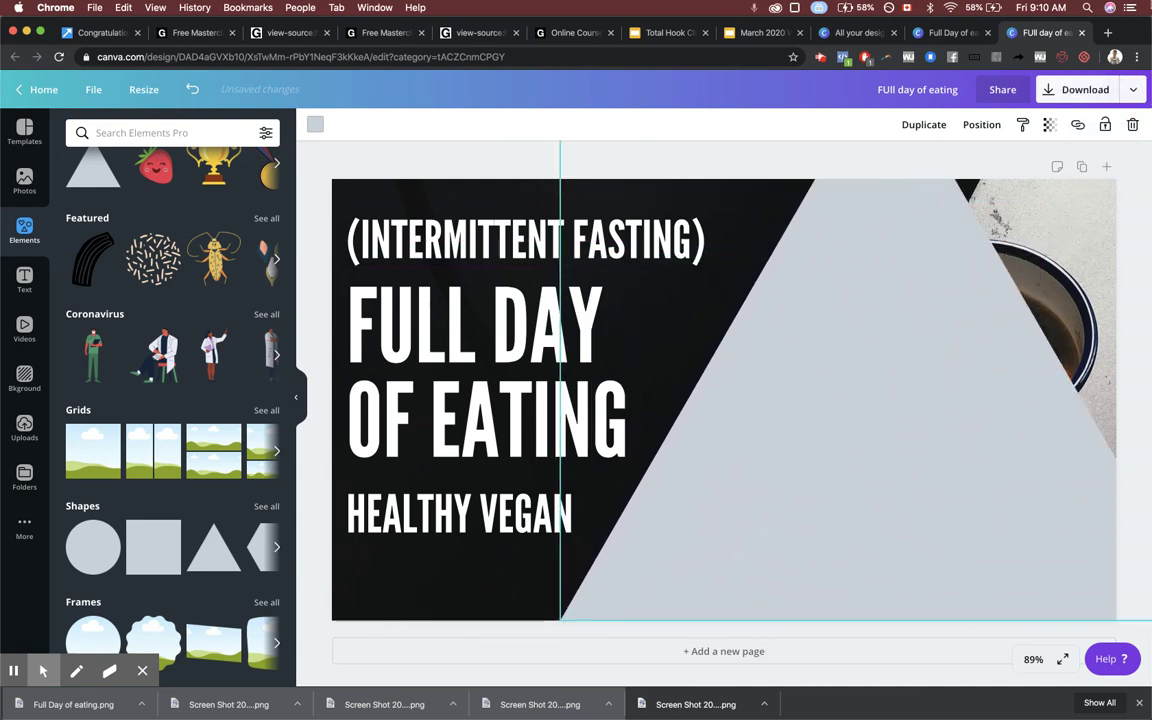
pyautogui.moveTo(930, 270); pyautogui.dragTo(1080, 205)
pyautogui.moveTo(709, 553); pyautogui.dragTo(435, 667)
pyautogui.moveTo(887, 423); pyautogui.dragTo(1003, 267)
pyautogui.moveTo(620, 573); pyautogui.dragTo(541, 645)
pyautogui.moveTo(841, 467); pyautogui.dragTo(841, 471)
# - Recolor the triangle with the custom crimson red #e11f42
pyautogui.click(316, 126)
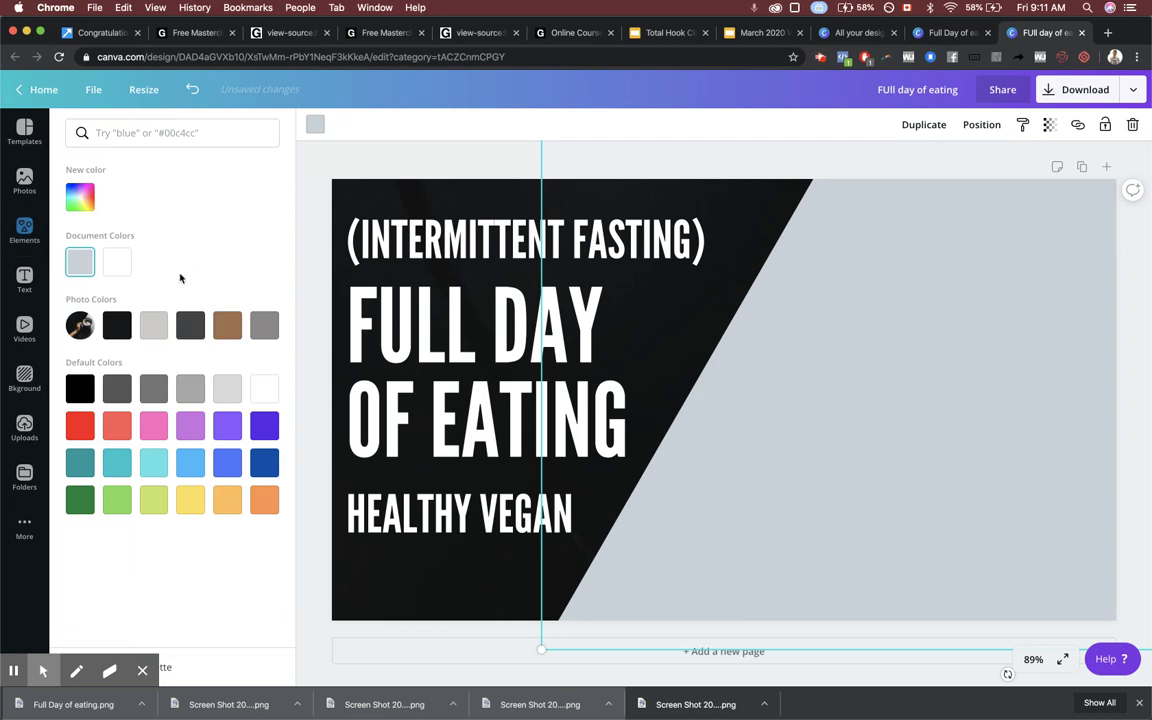
pyautogui.click(85, 430)
pyautogui.click(85, 204)
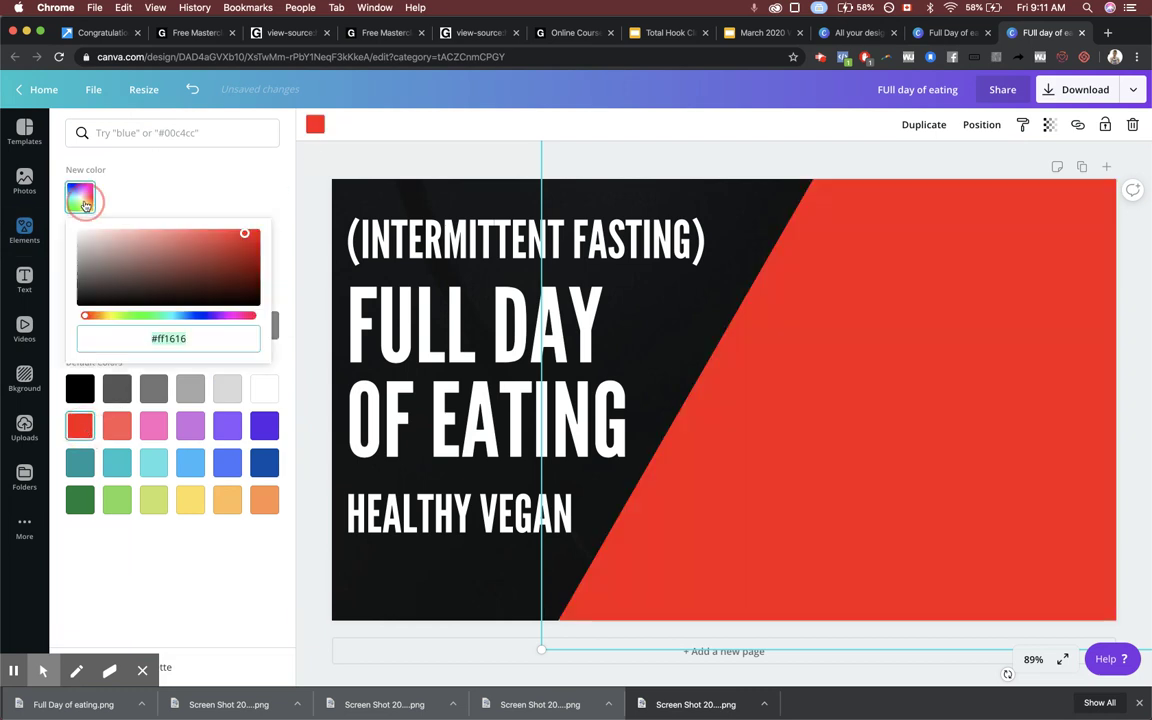
pyautogui.moveTo(239, 246); pyautogui.dragTo(235, 237)
pyautogui.moveTo(223, 321); pyautogui.dragTo(244, 322)
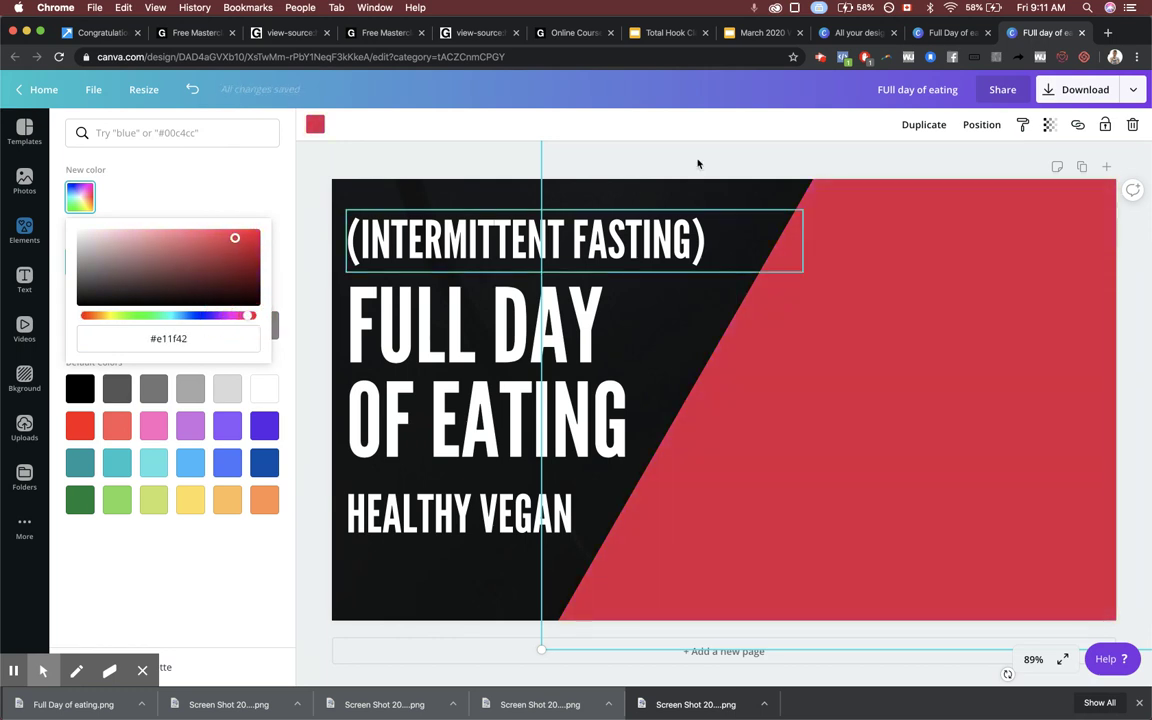
# - Compare the red diagonal background with the reference design and examine its cut-out photos
pyautogui.click(945, 33)
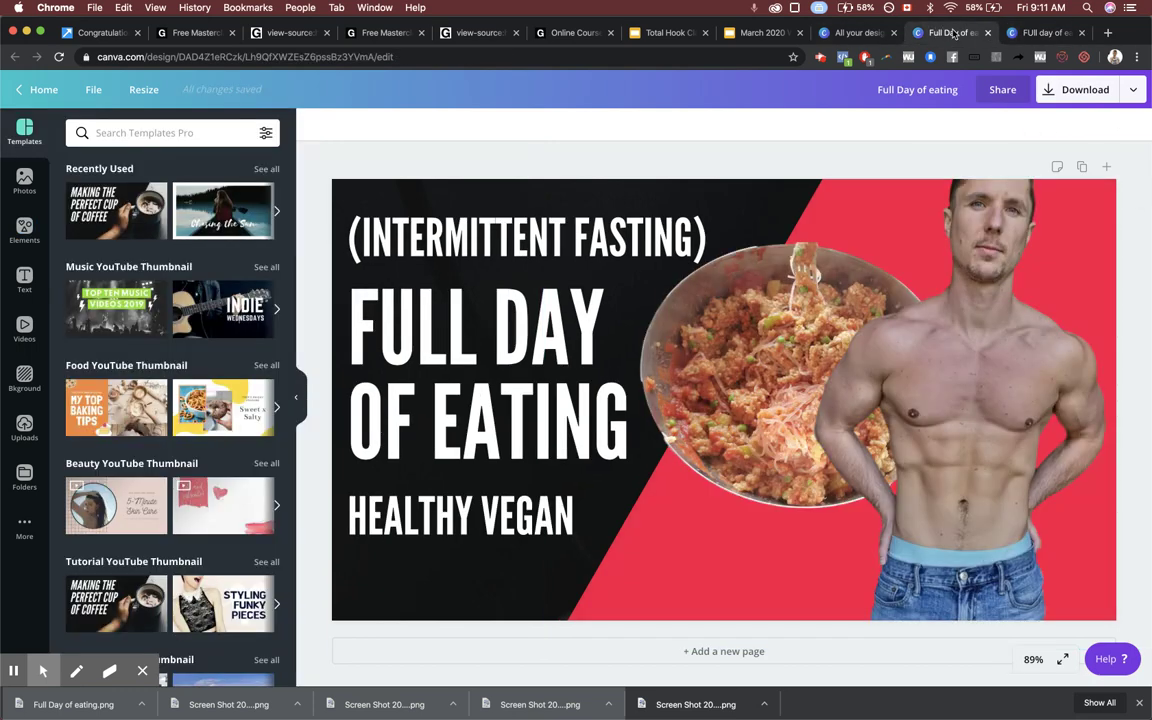
pyautogui.click(1032, 30)
pyautogui.click(378, 154)
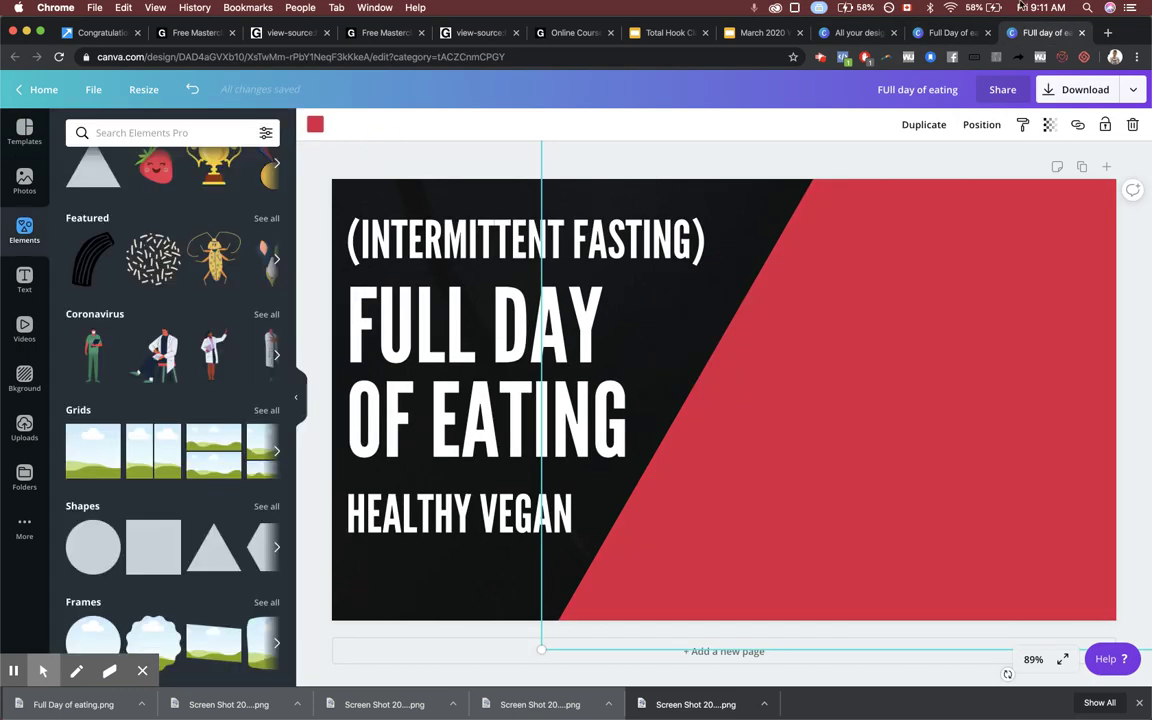
pyautogui.click(955, 33)
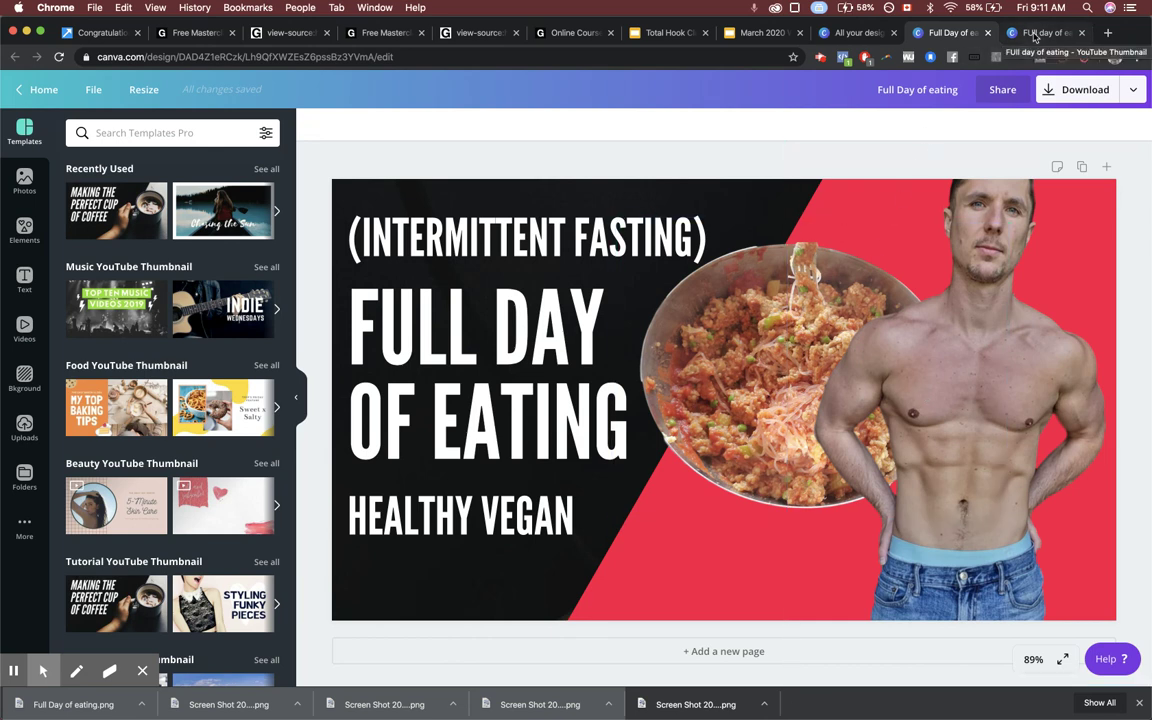
# - Open clippingmagic.com in a new browser tab and dismiss the browser's list of downloaded files
pyautogui.click(1107, 37)
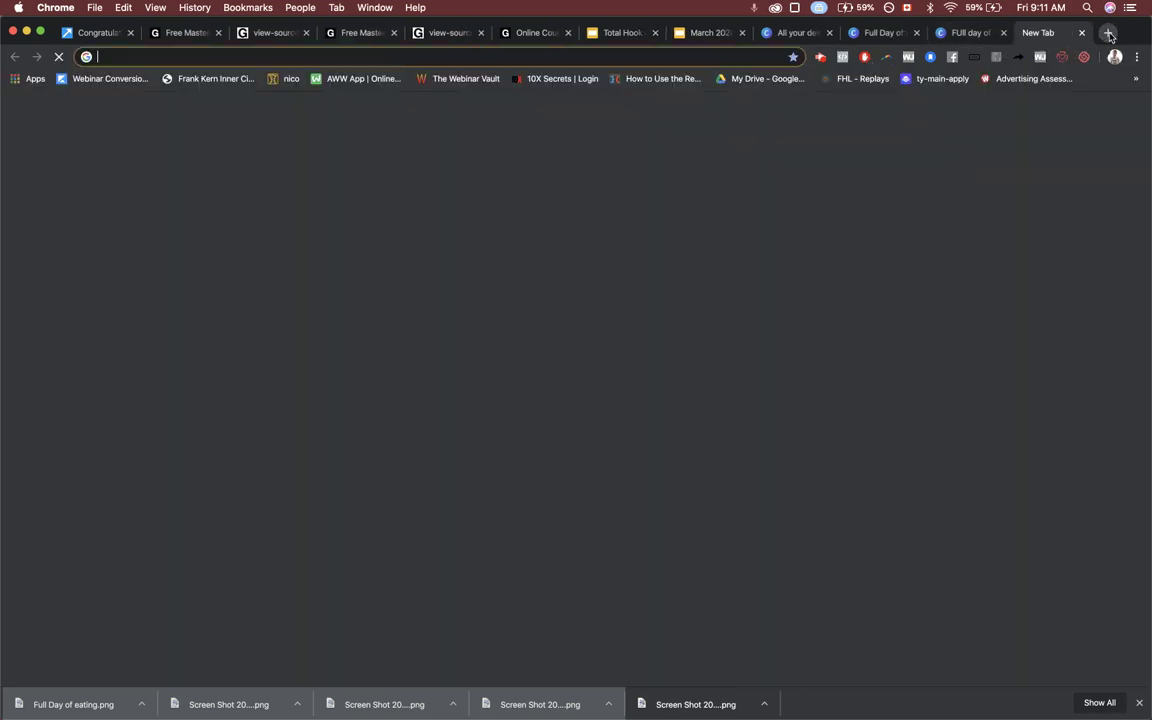
pyautogui.write('clippi')
pyautogui.press('Return')
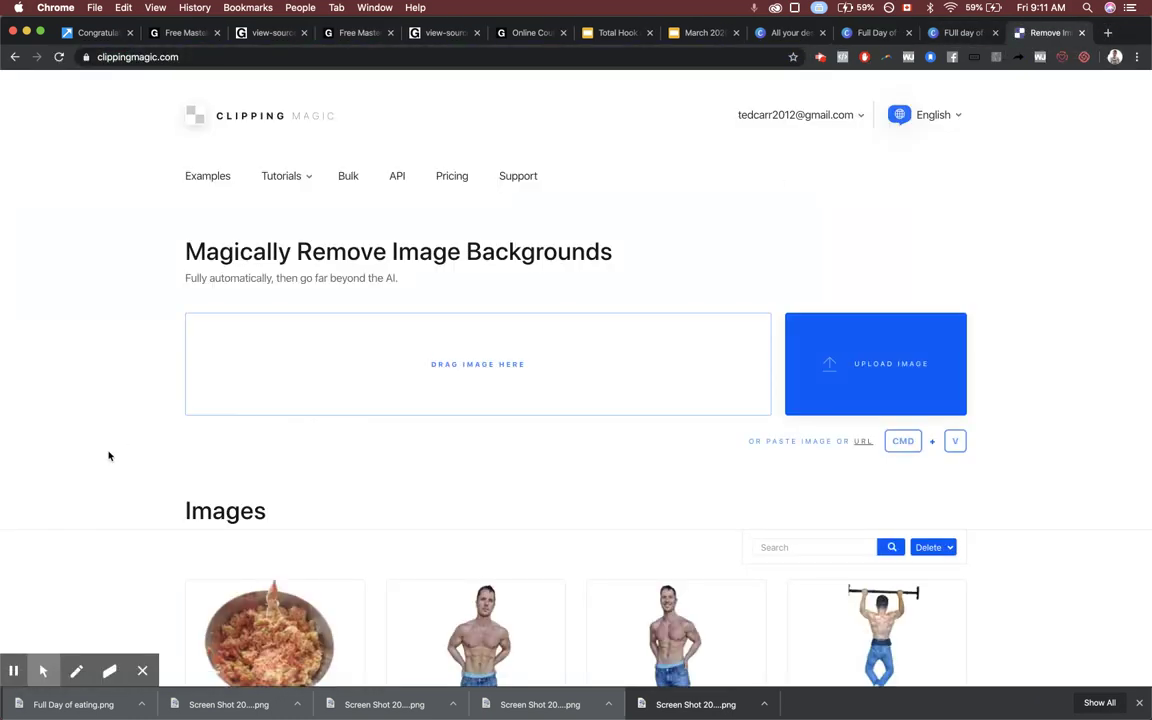
pyautogui.click(1140, 705)
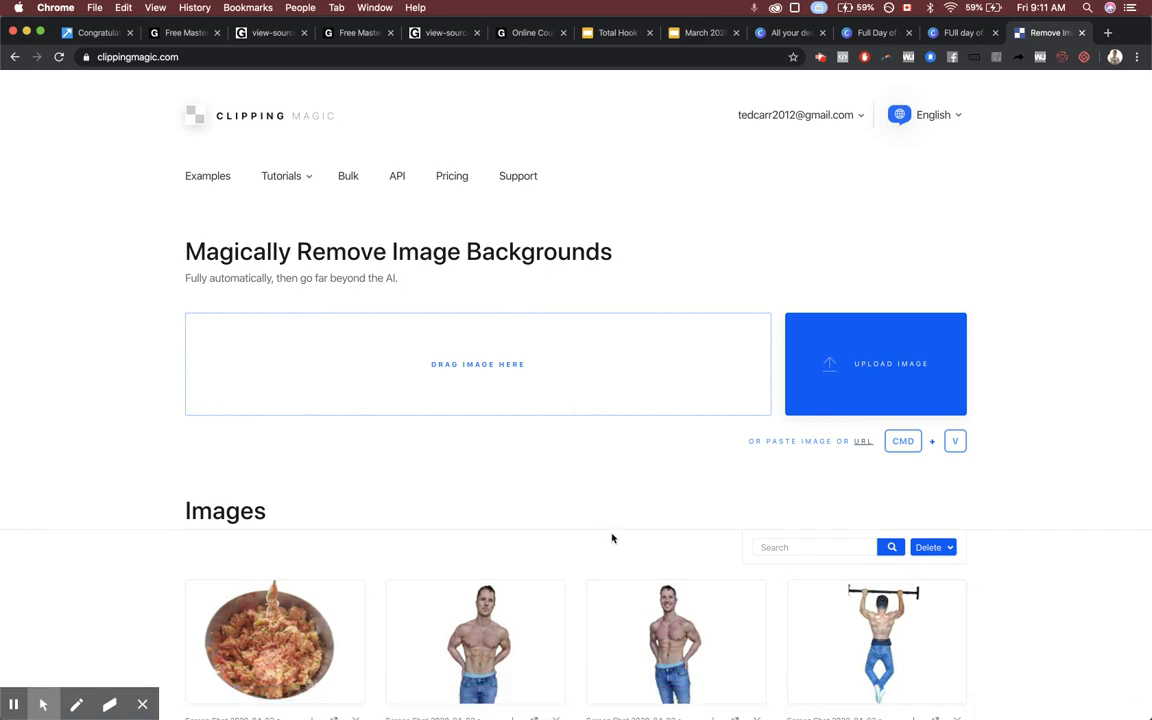
# - Look over the Clipping Magic home page and the previously clipped images
pyautogui.scroll(-1, 459, 520)
pyautogui.scroll(5, 471, 581)
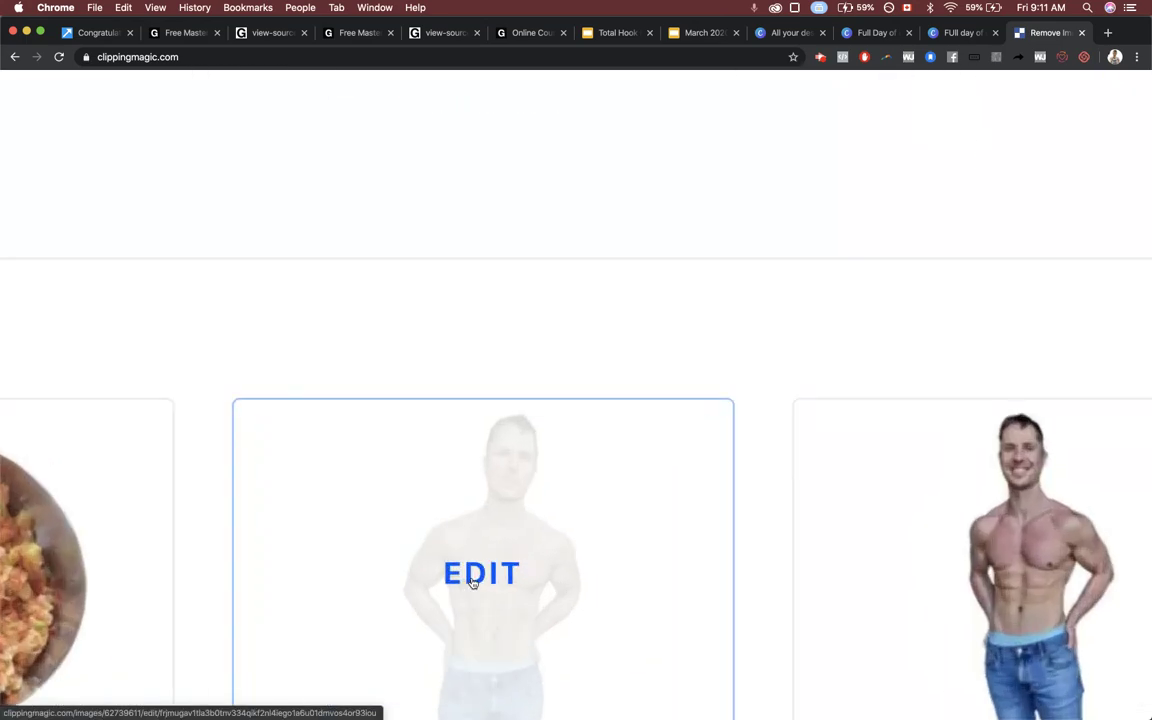
pyautogui.scroll(-4, 684, 360)
pyautogui.scroll(3, 684, 360)
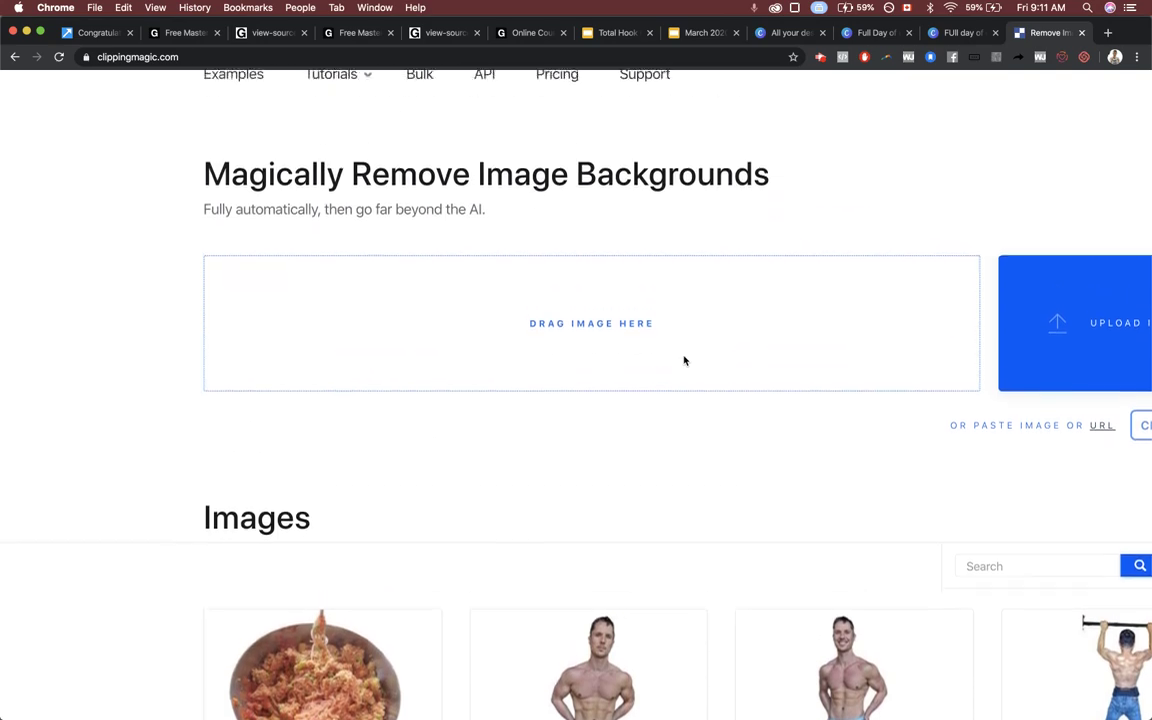
pyautogui.scroll(-4, 684, 360)
pyautogui.scroll(4, 594, 478)
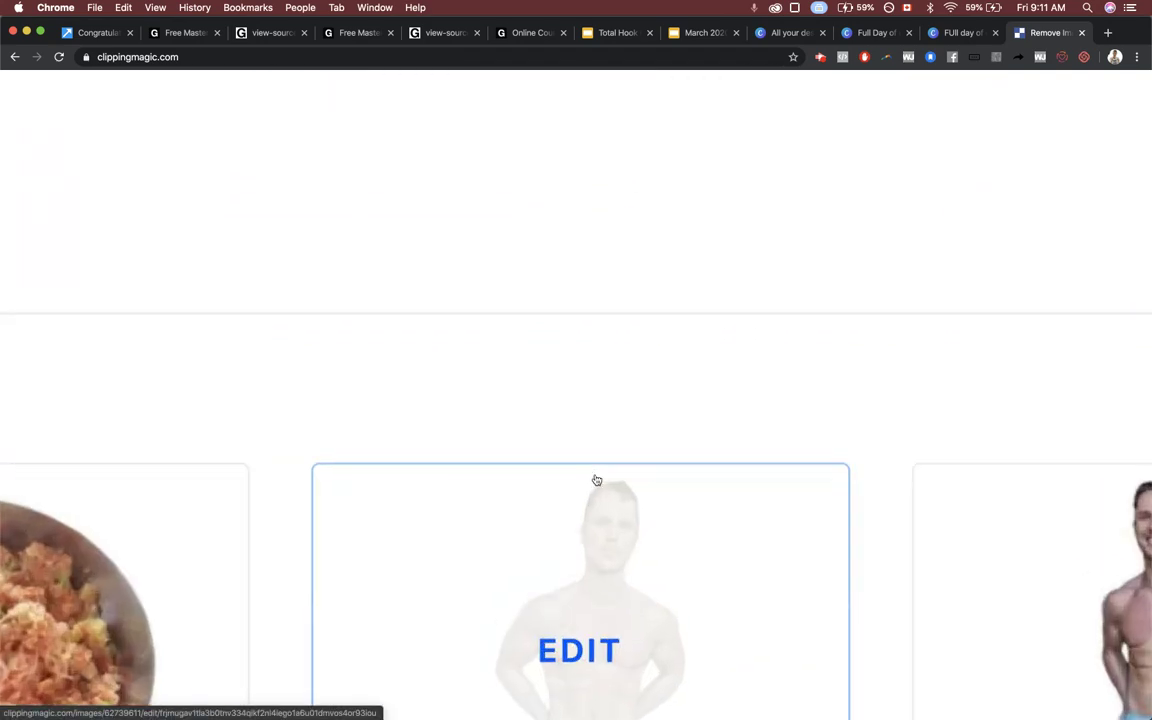
pyautogui.scroll(-1, 619, 391)
pyautogui.scroll(-4, 617, 391)
pyautogui.scroll(2, 617, 391)
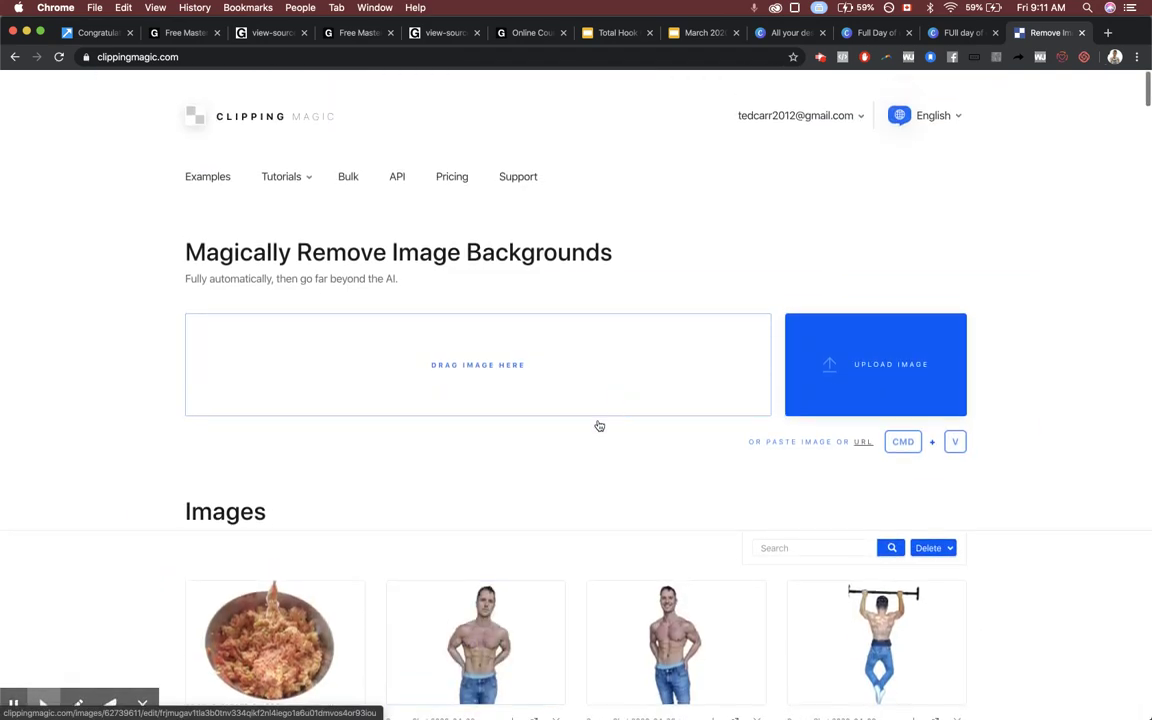
# - Upload "Screen Shot 2020-04-03 at 8.41.58 AM" from the ALL Screenshots folder for background removal
pyautogui.click(910, 368)
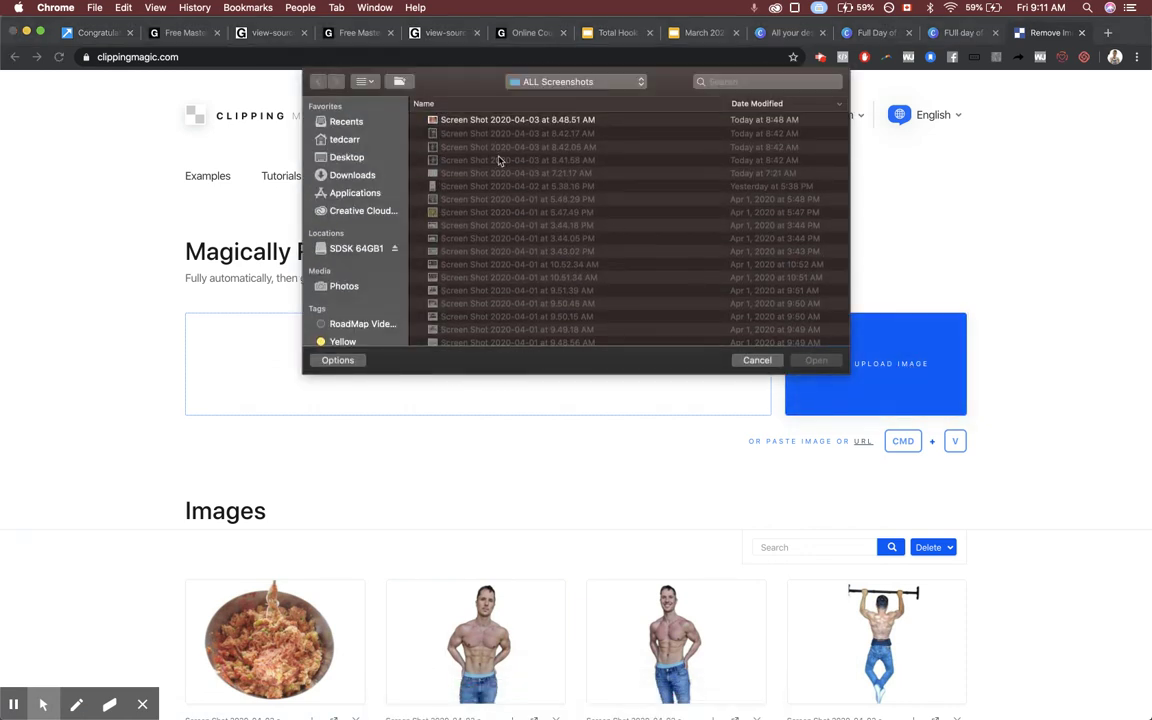
pyautogui.click(470, 148)
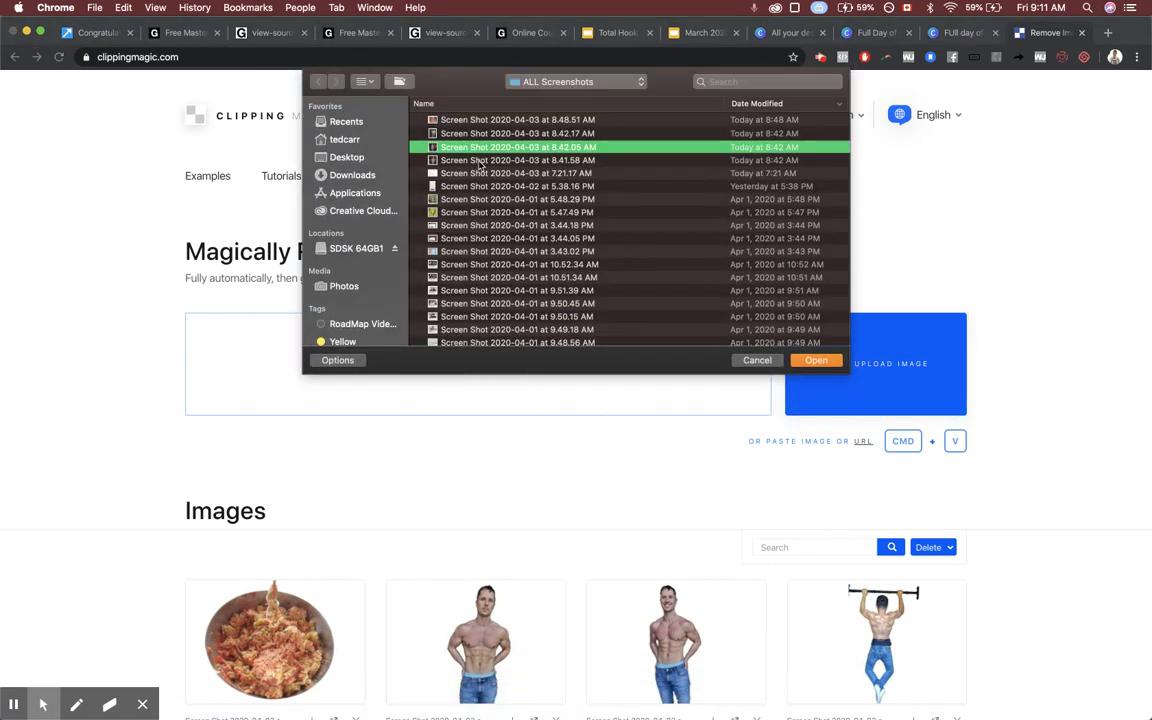
pyautogui.press('Down')
pyautogui.click(814, 360)
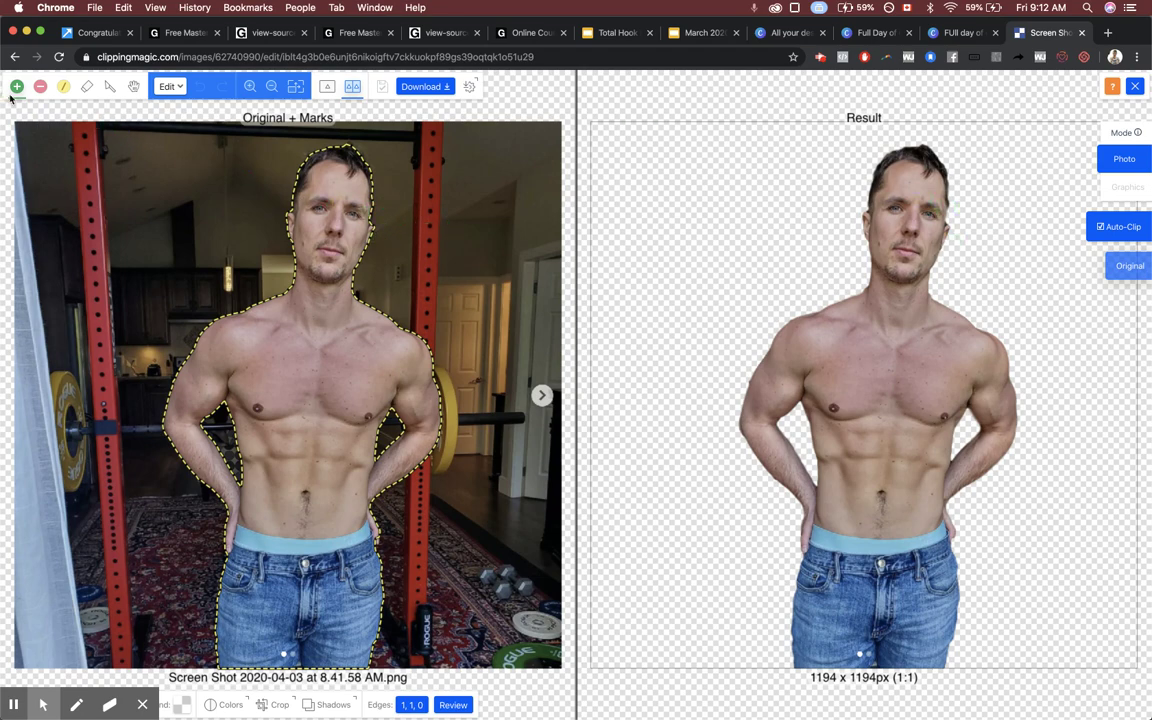
# - Mark the side of the man's face and hair as foreground to keep, and undo the stray last stroke
pyautogui.click(369, 222)
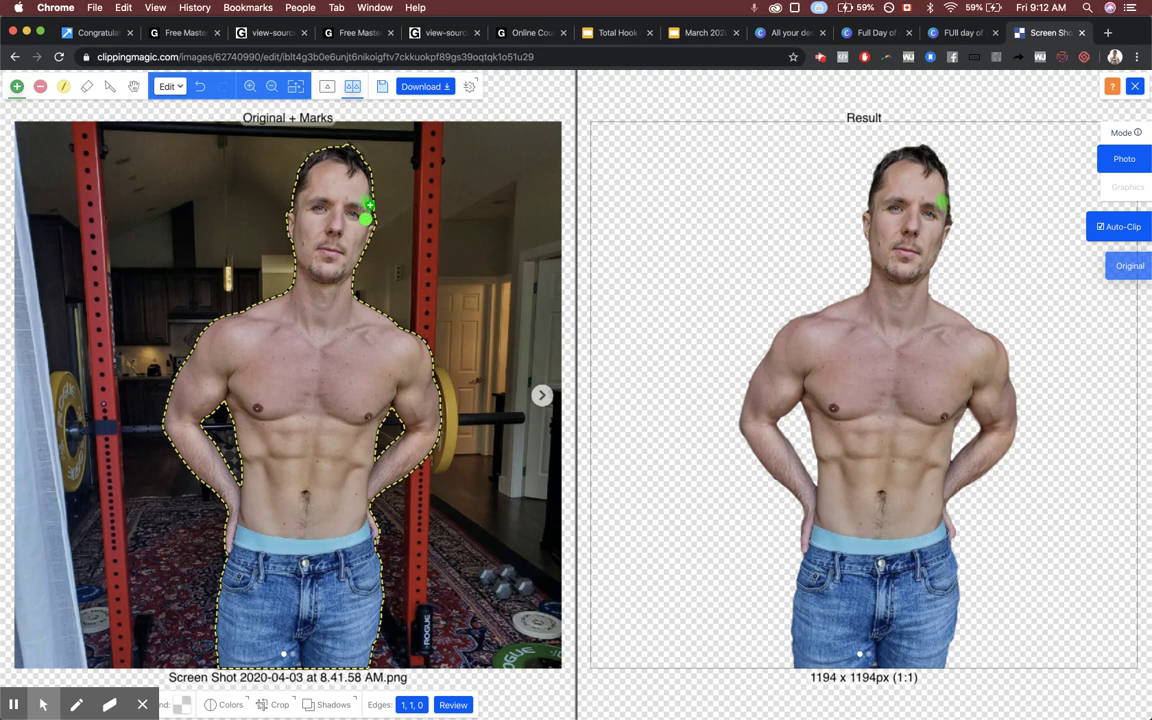
pyautogui.moveTo(369, 205); pyautogui.dragTo(369, 188)
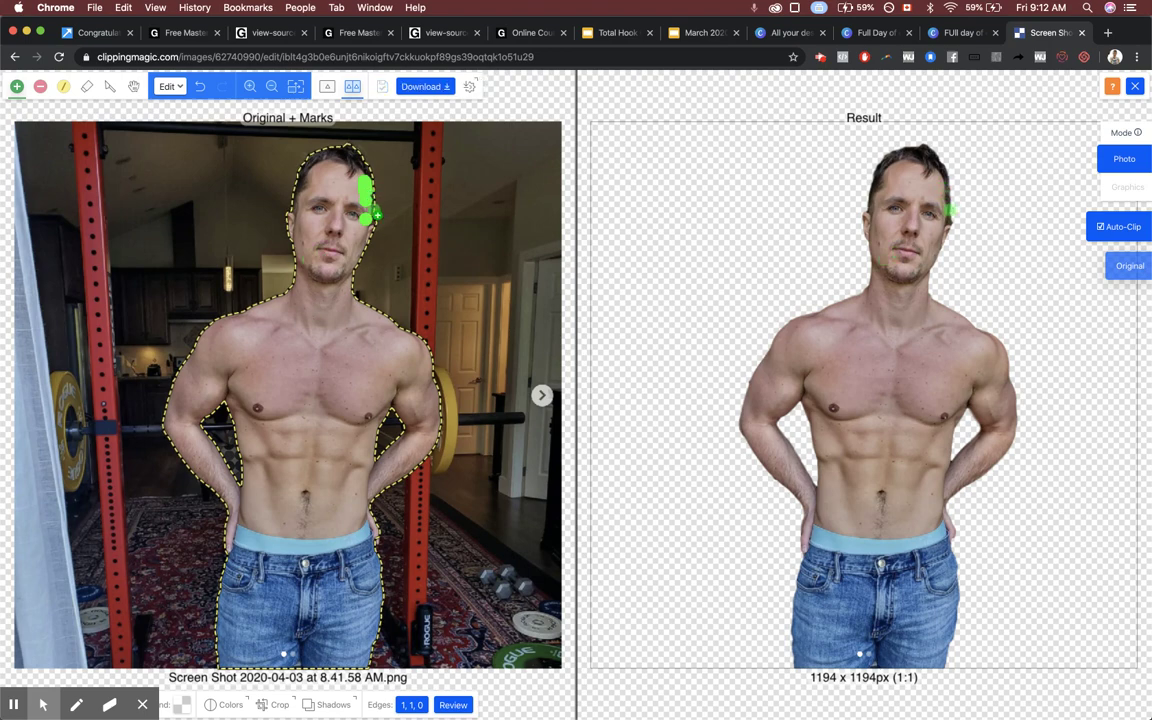
pyautogui.moveTo(370, 215); pyautogui.dragTo(366, 192)
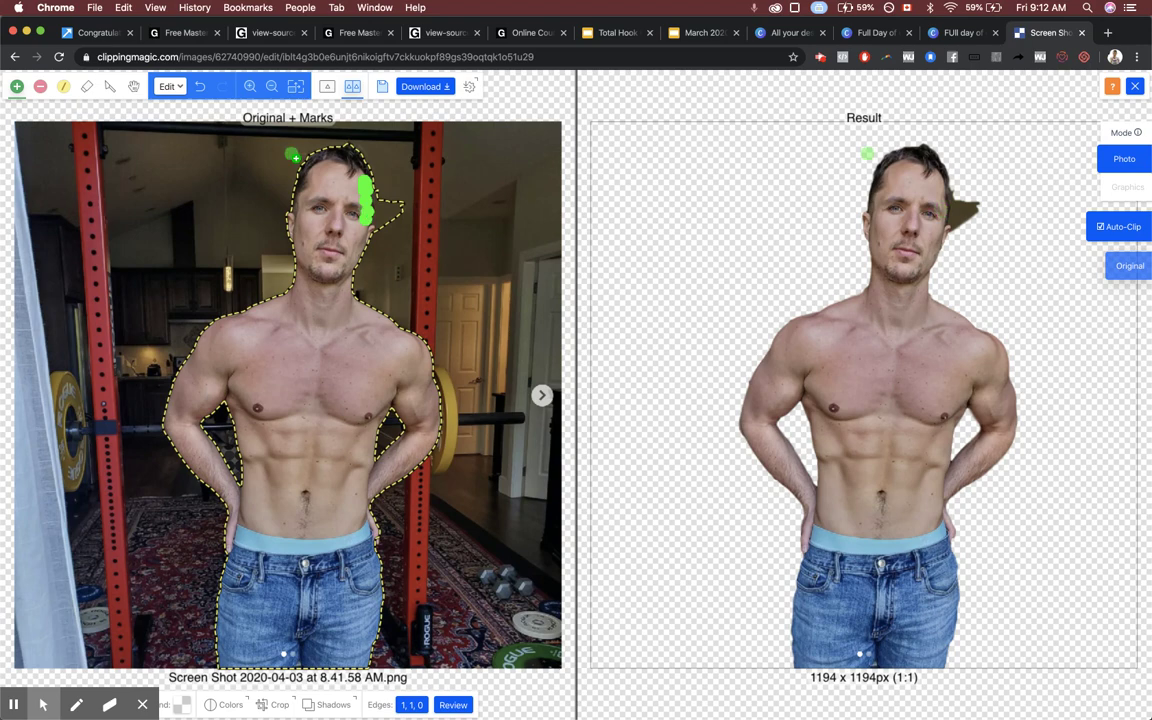
pyautogui.click(202, 88)
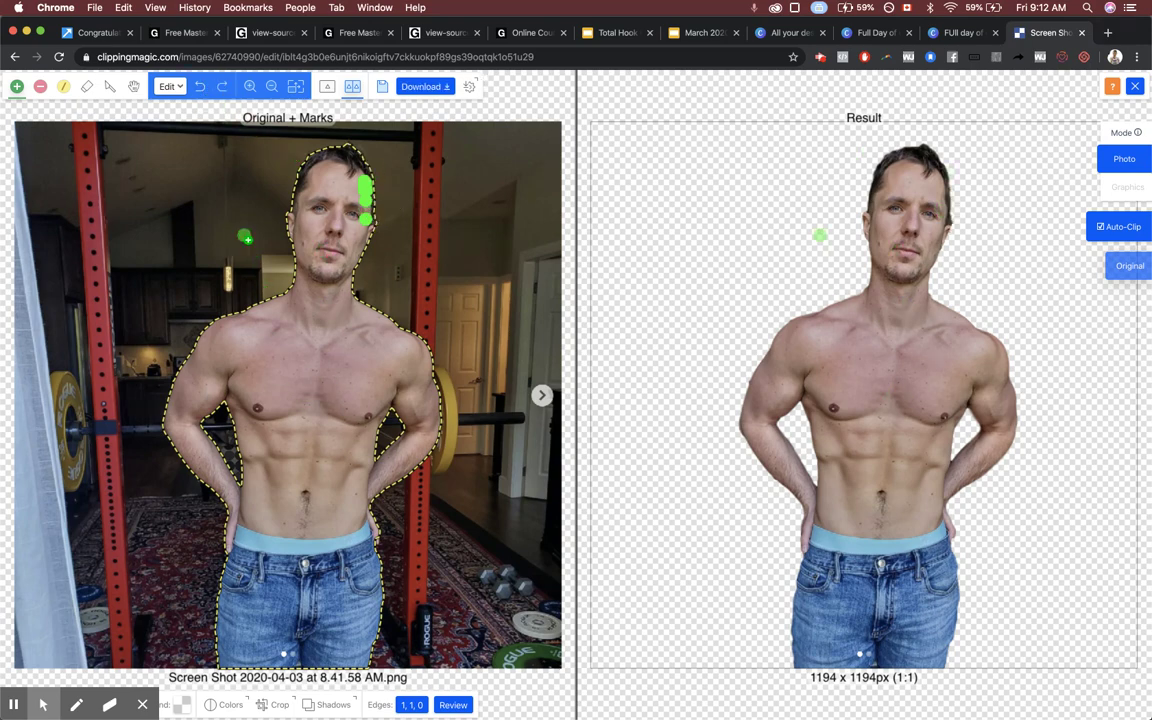
pyautogui.click(347, 237)
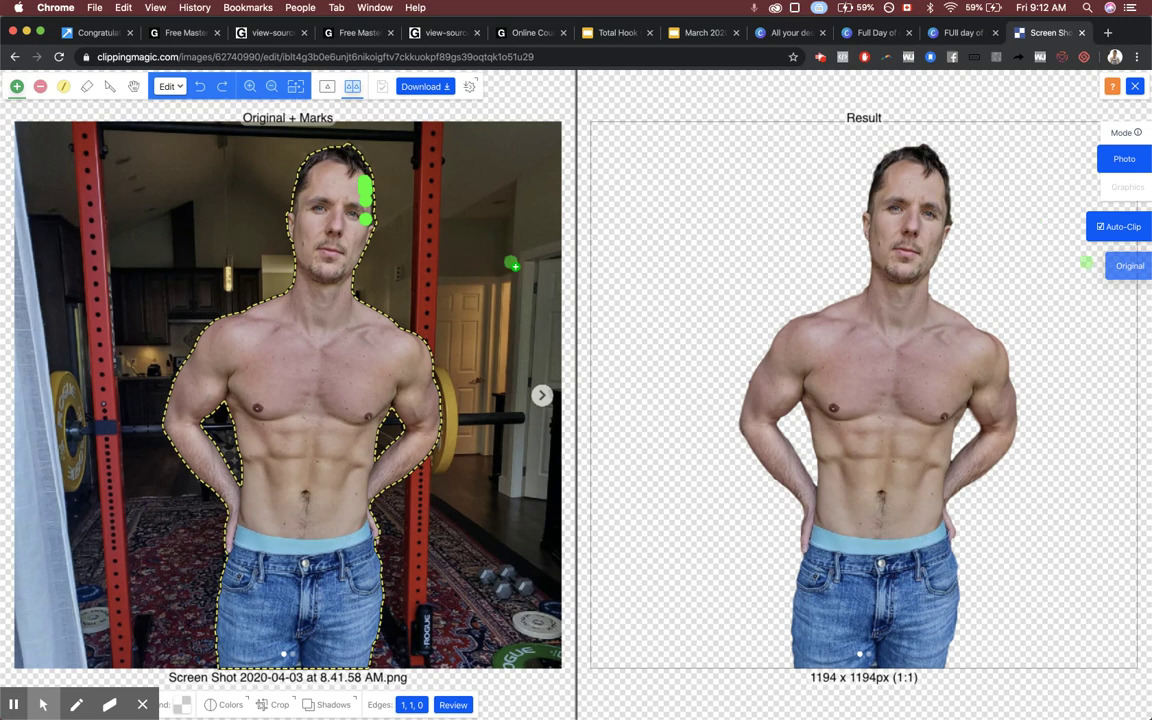
# - View the download options for the clipped photo and close them without downloading
pyautogui.click(426, 86)
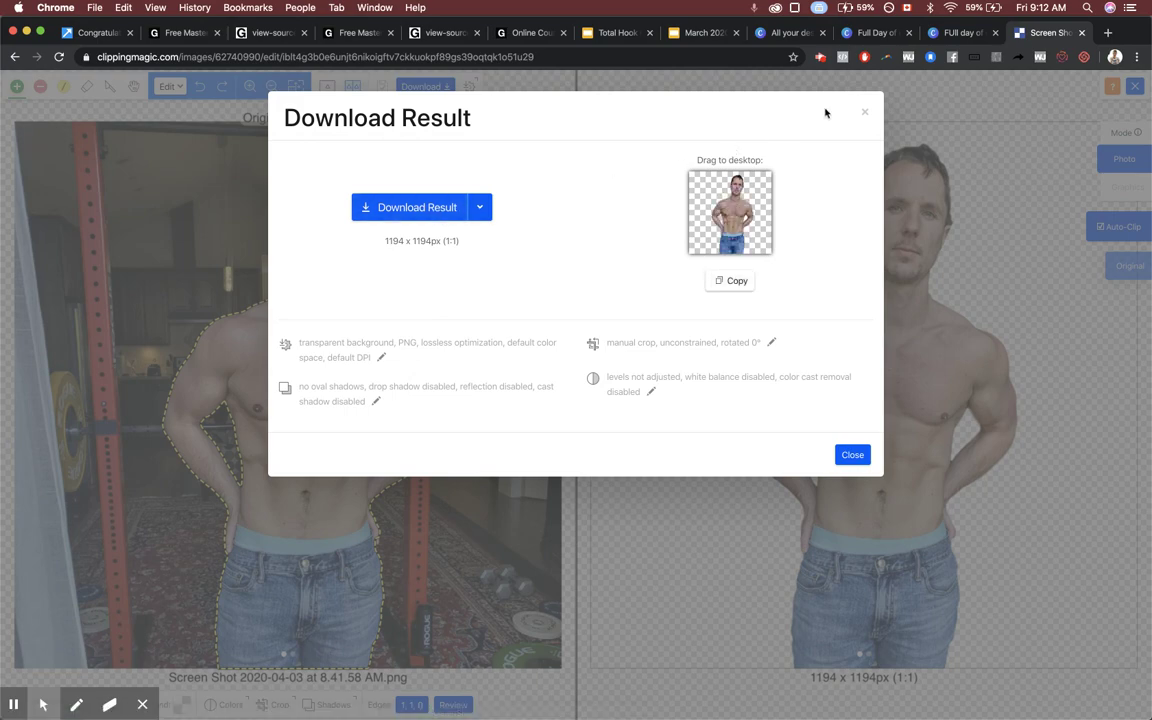
pyautogui.click(866, 115)
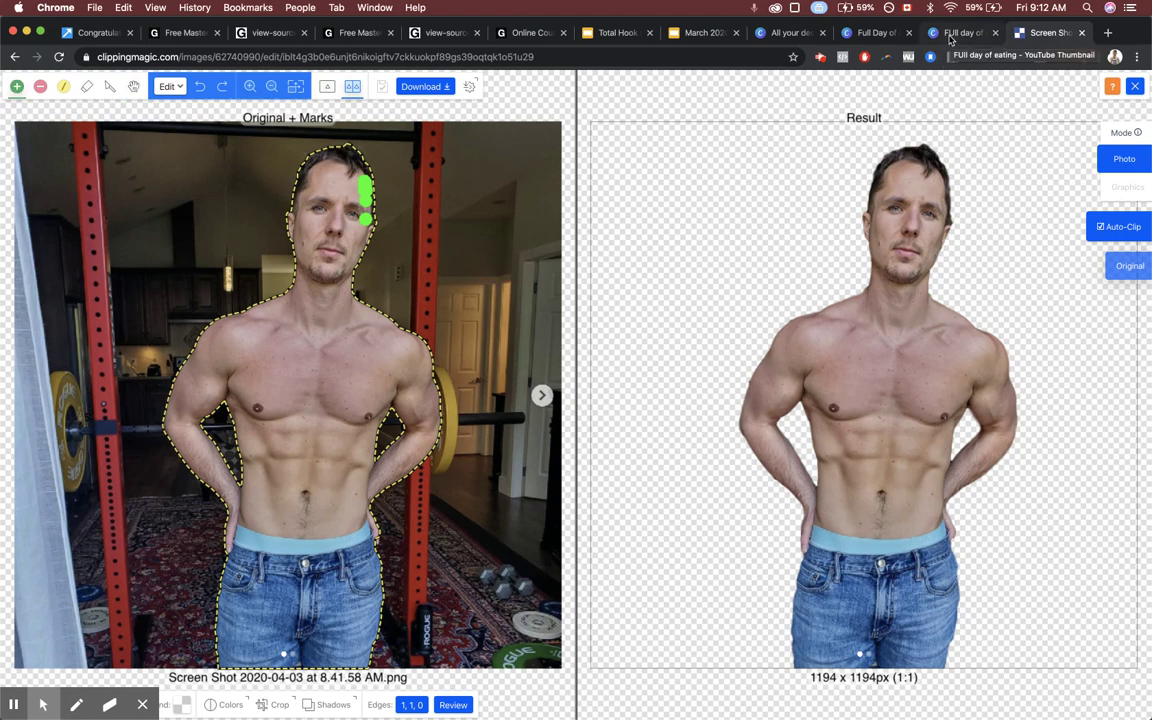
# - Switch to Premiere Pro, find the frame showing the bowl of food with the fork, and capture a screenshot of the bowl
pyautogui.click(870, 33)
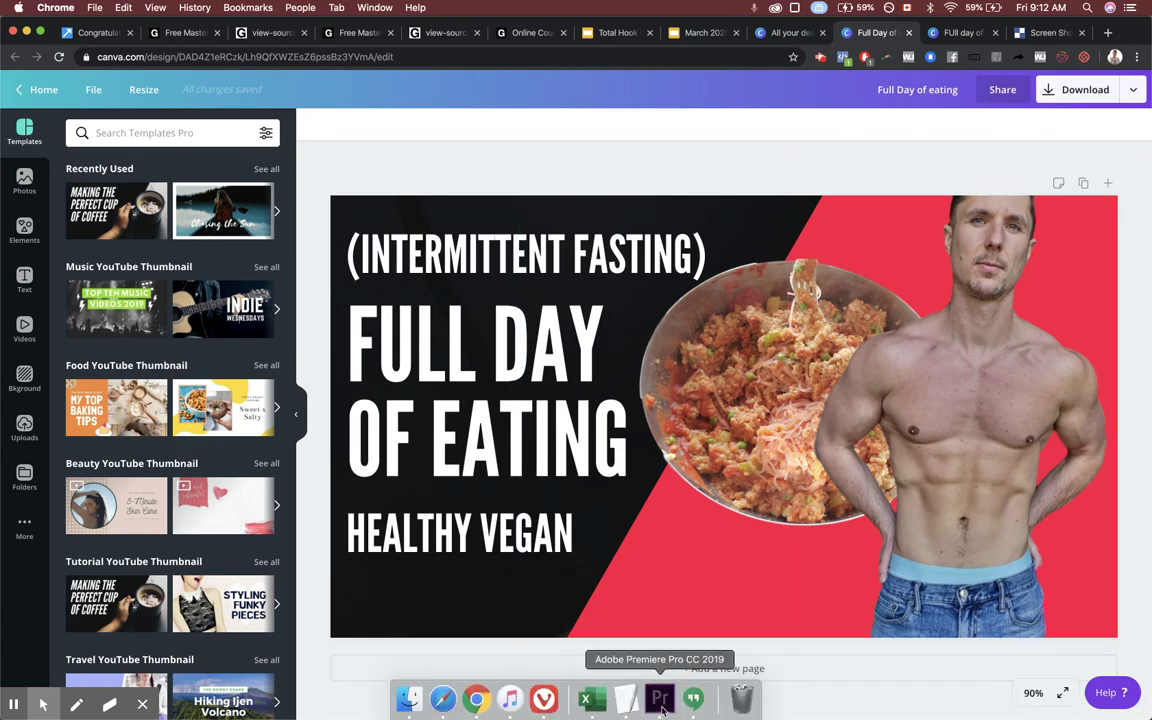
pyautogui.click(659, 698)
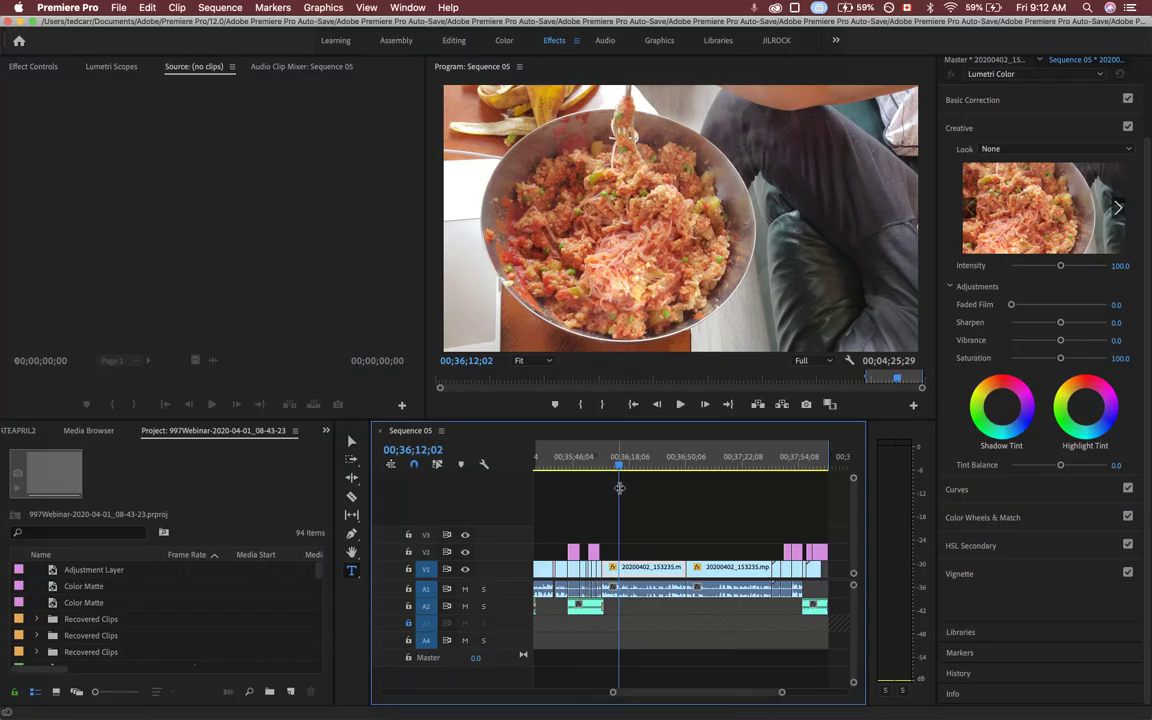
pyautogui.moveTo(633, 465)
pyautogui.mouseDown()
pyautogui.moveTo(609, 468)
pyautogui.moveTo(641, 467)
pyautogui.moveTo(619, 469)
pyautogui.mouseUp()
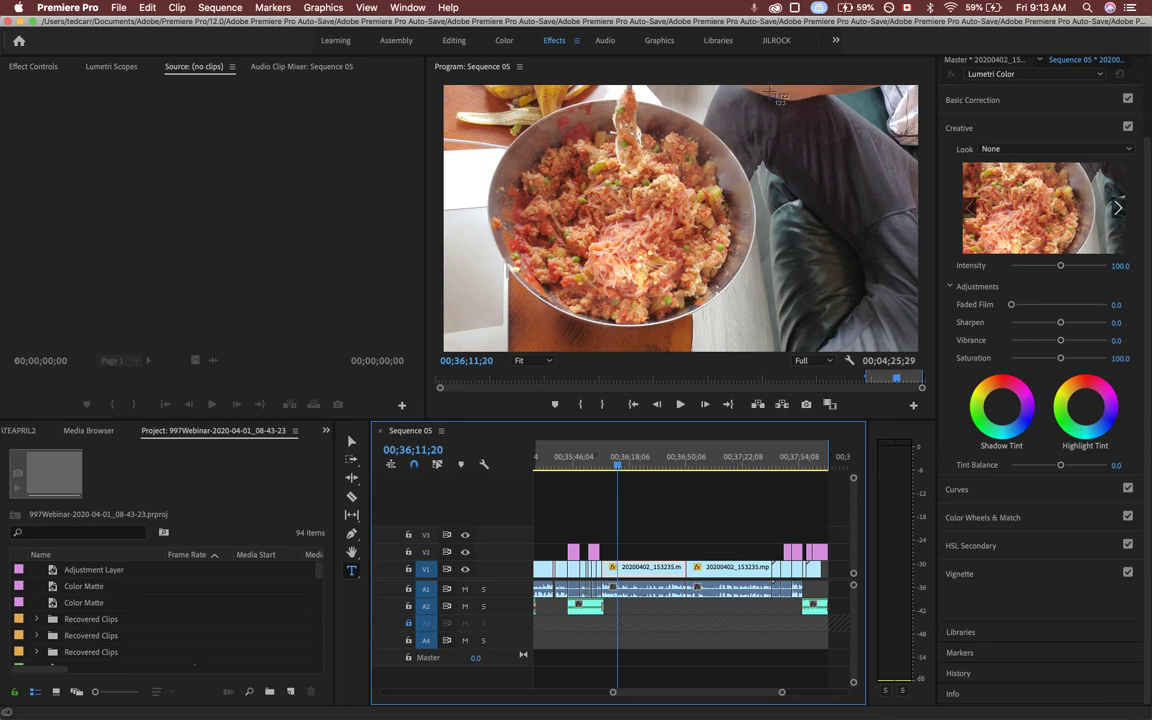
pyautogui.moveTo(772, 92); pyautogui.dragTo(408, 318)
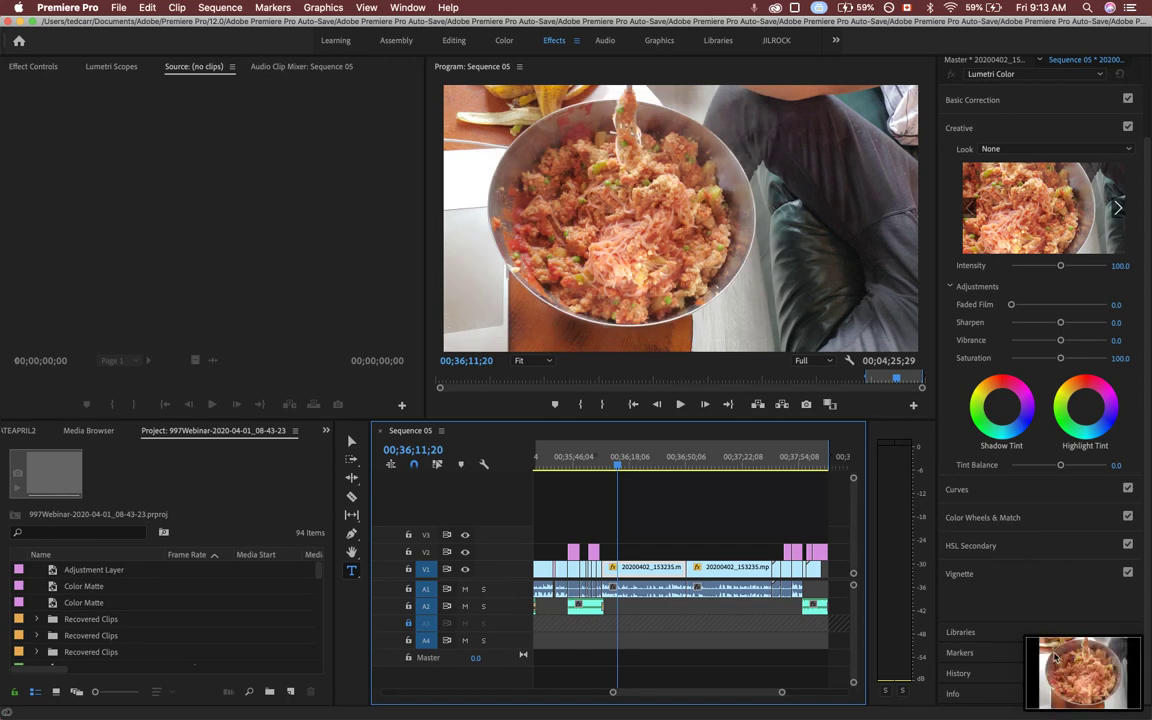
# - Upload "Screen Shot 2020-04-03 at 9.13.11 AM" to Clipping Magic for background removal, and view the clipped bowl's download options without downloading
pyautogui.click(470, 694)
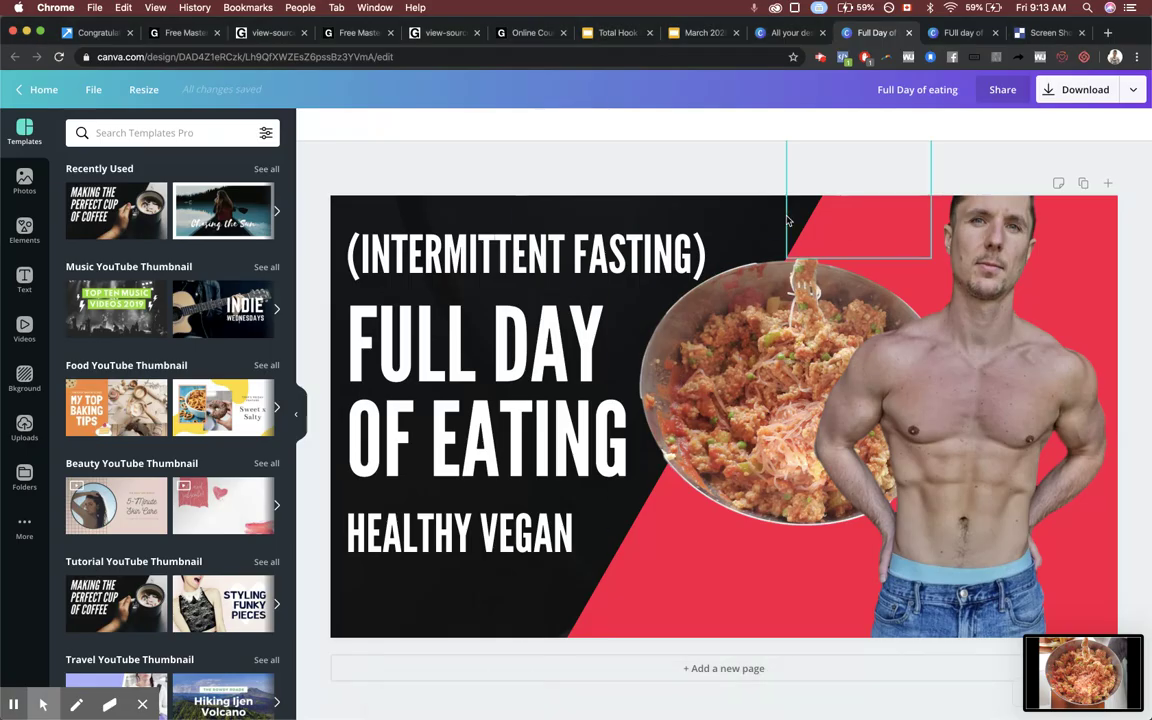
pyautogui.click(1040, 34)
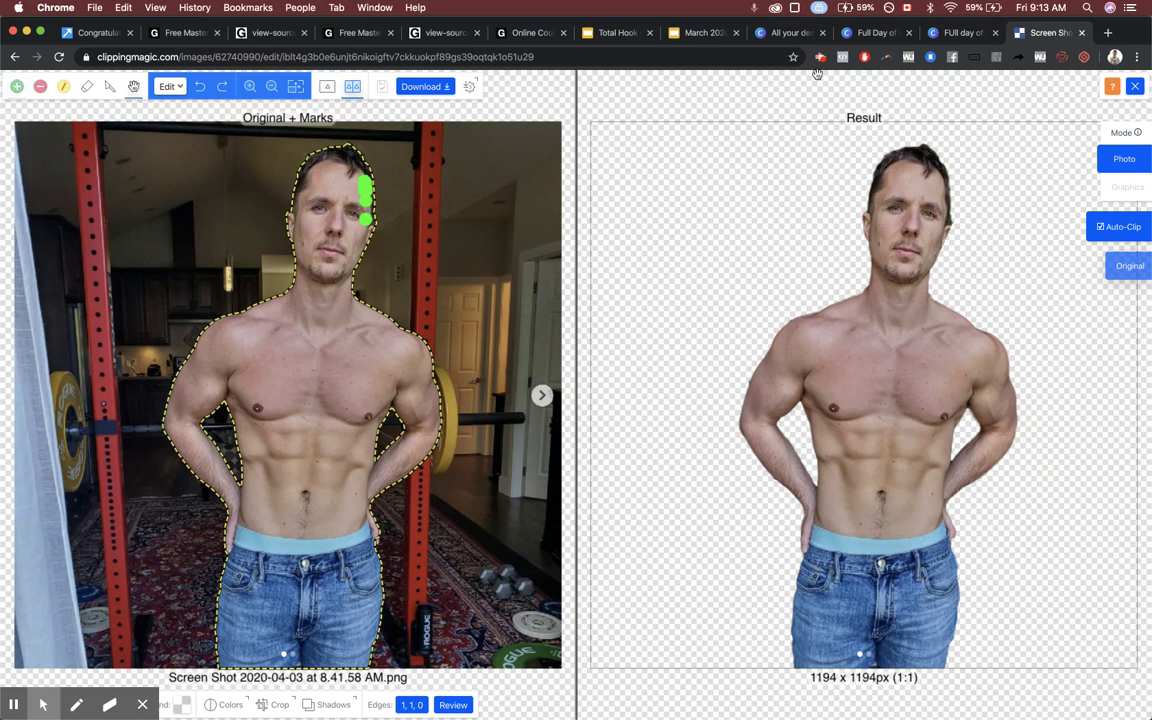
pyautogui.click(1140, 85)
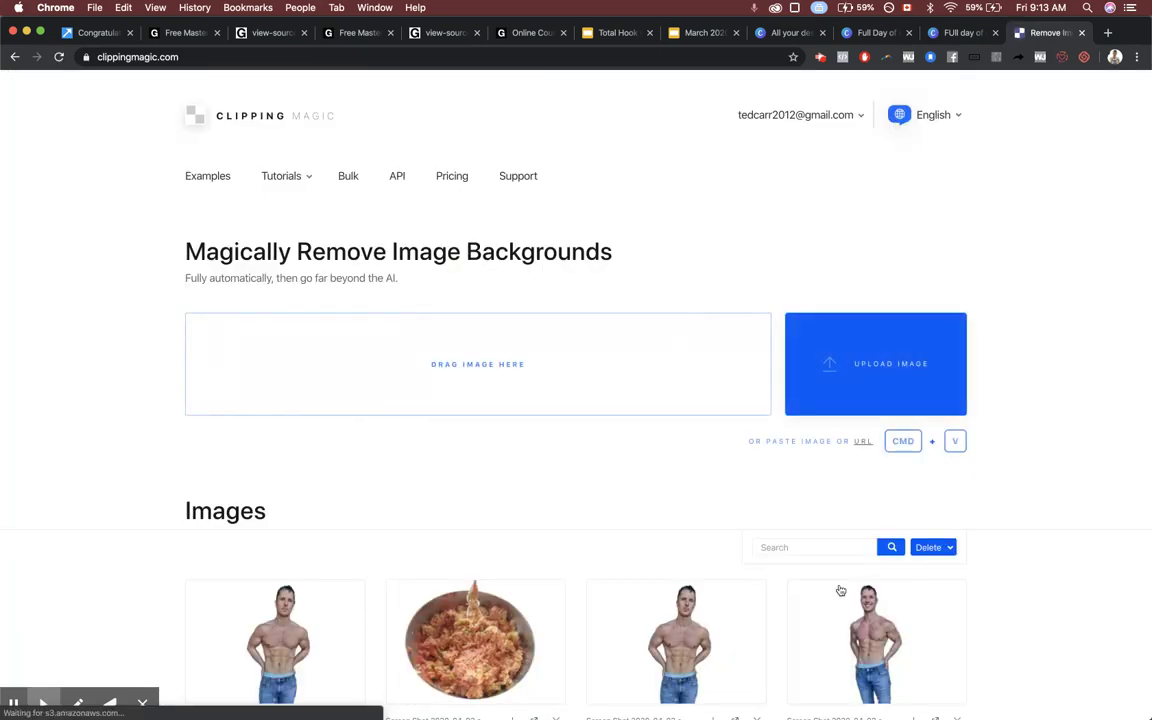
pyautogui.click(815, 373)
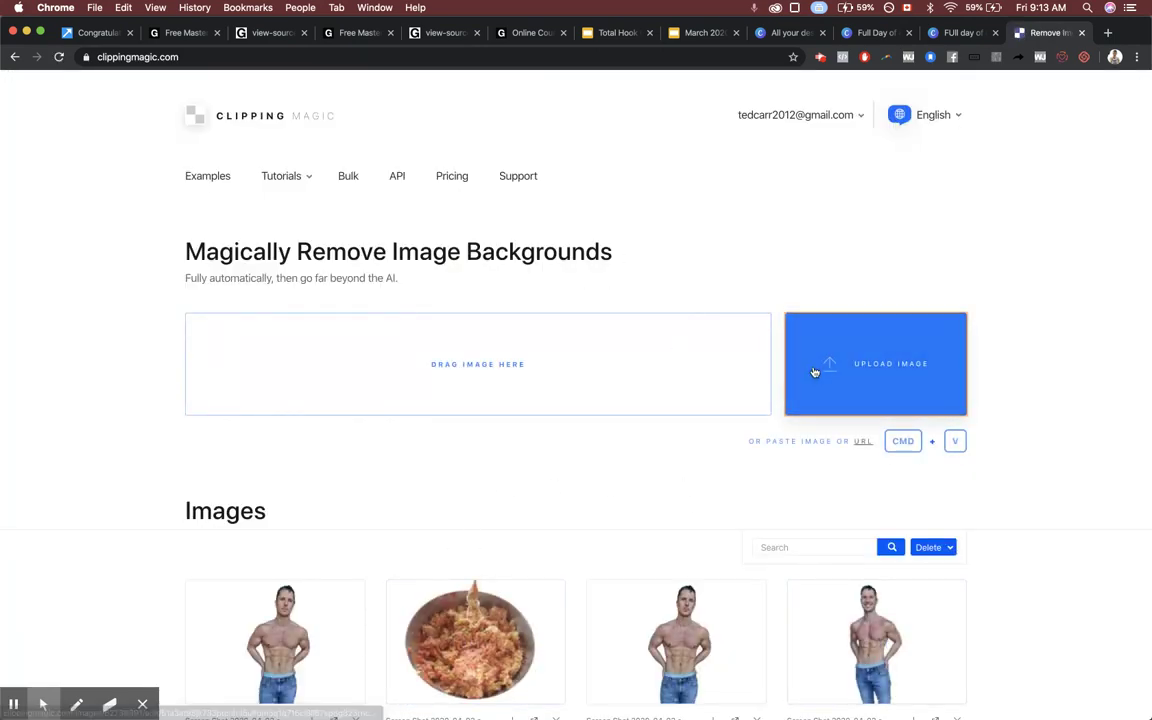
pyautogui.click(521, 121)
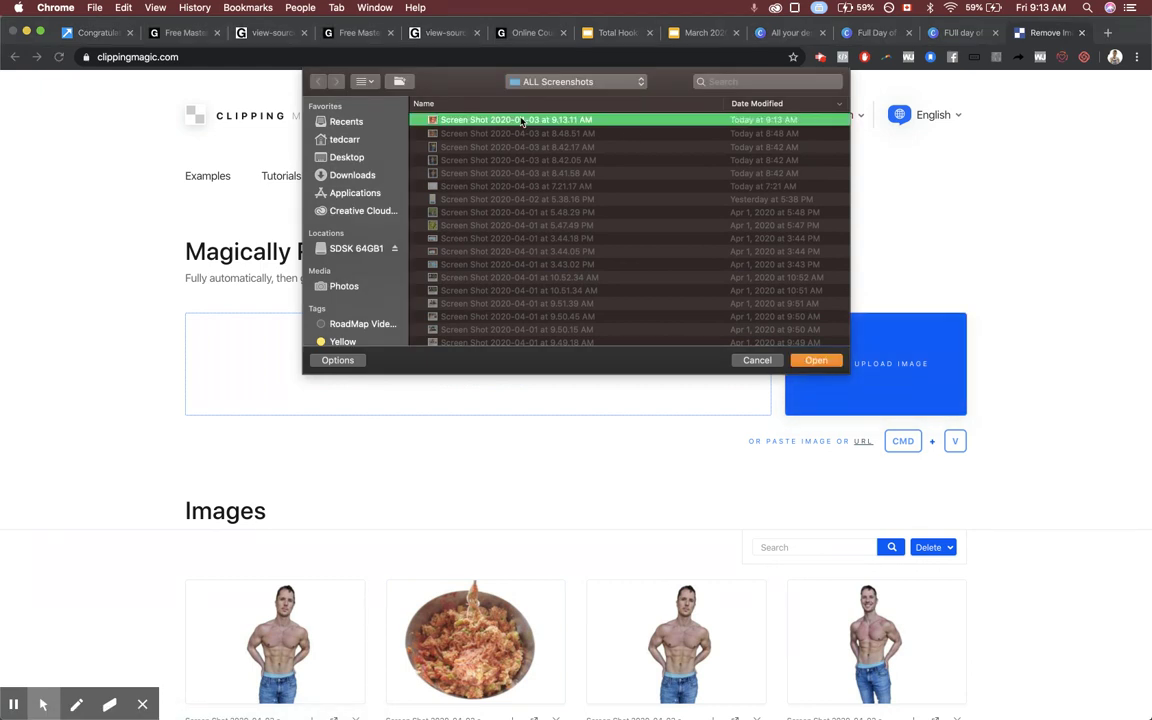
pyautogui.click(833, 359)
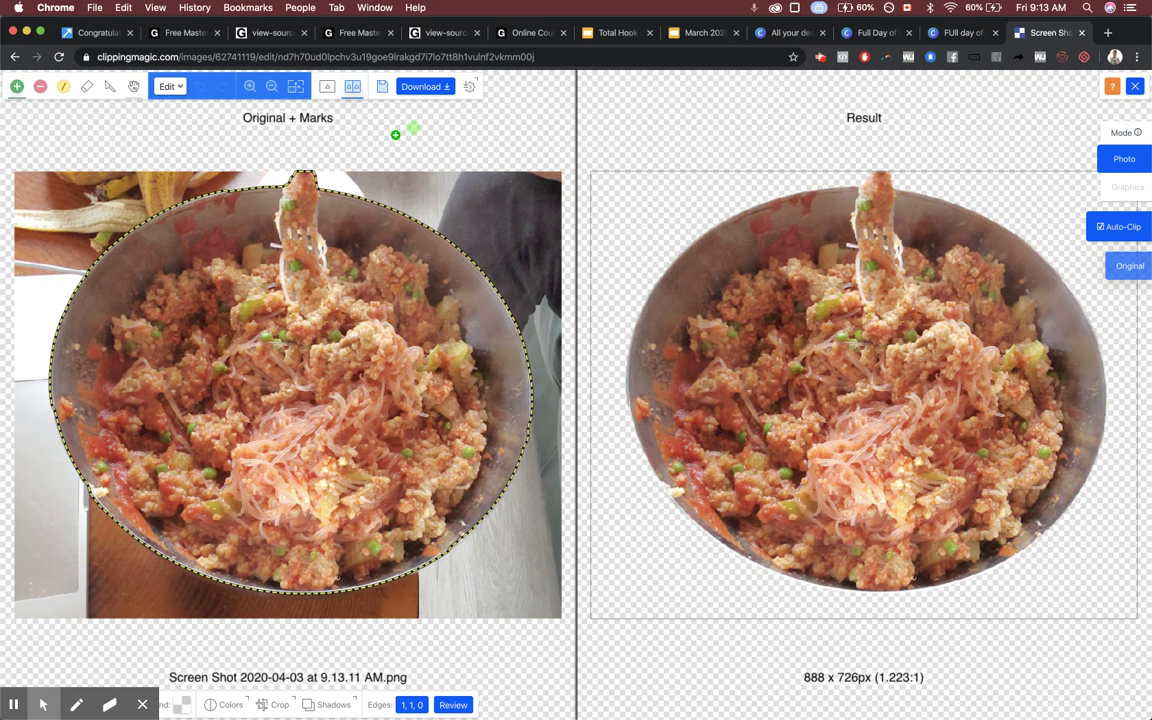
pyautogui.click(424, 86)
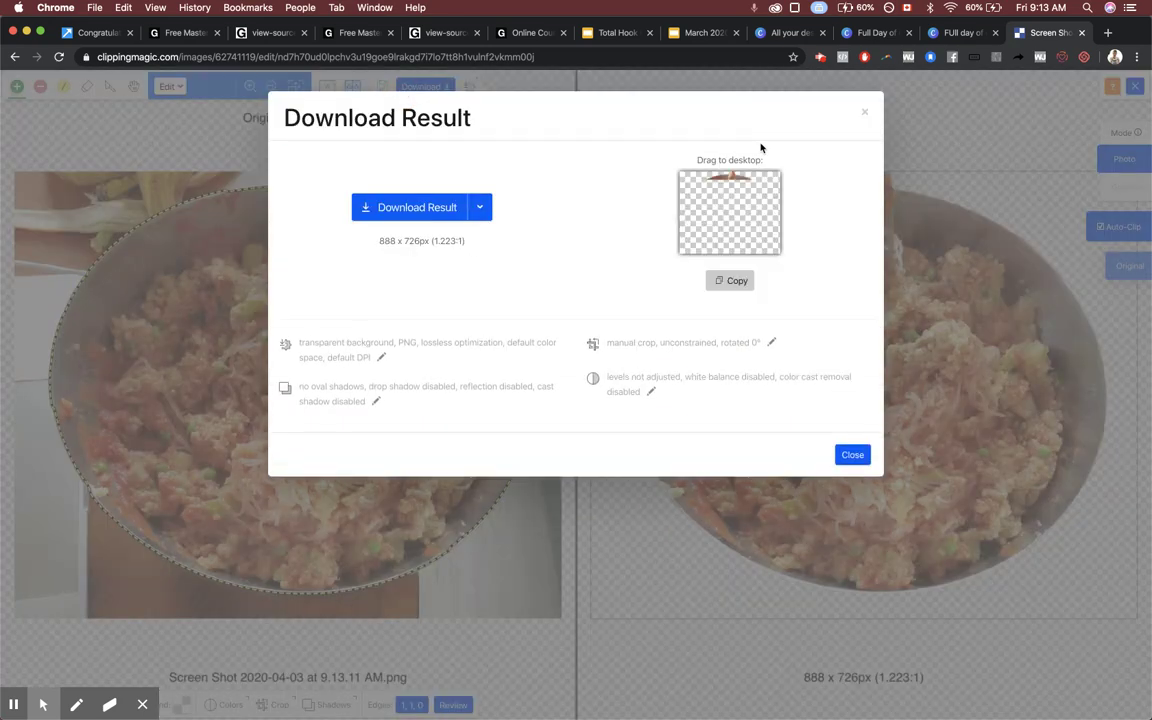
pyautogui.click(864, 115)
# - Return to the Clipping Magic home page and look over the subscription plans on its pricing page
pyautogui.click(555, 60)
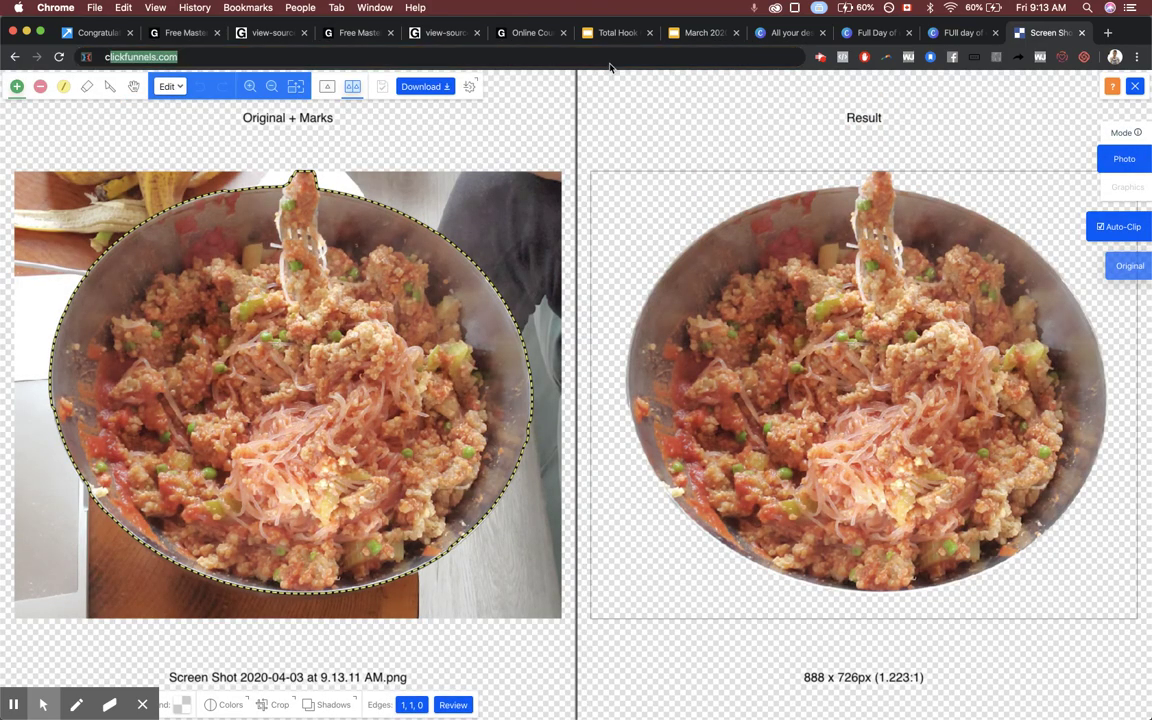
pyautogui.write('clippingmagi')
pyautogui.press('Return')
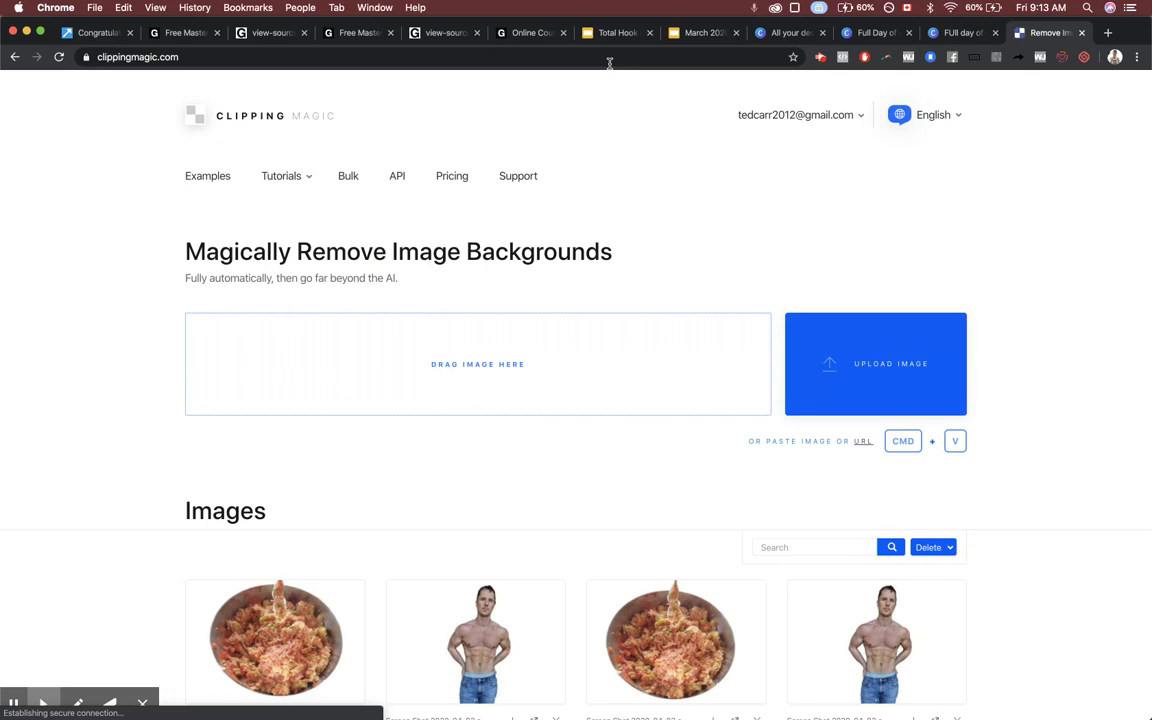
pyautogui.click(450, 175)
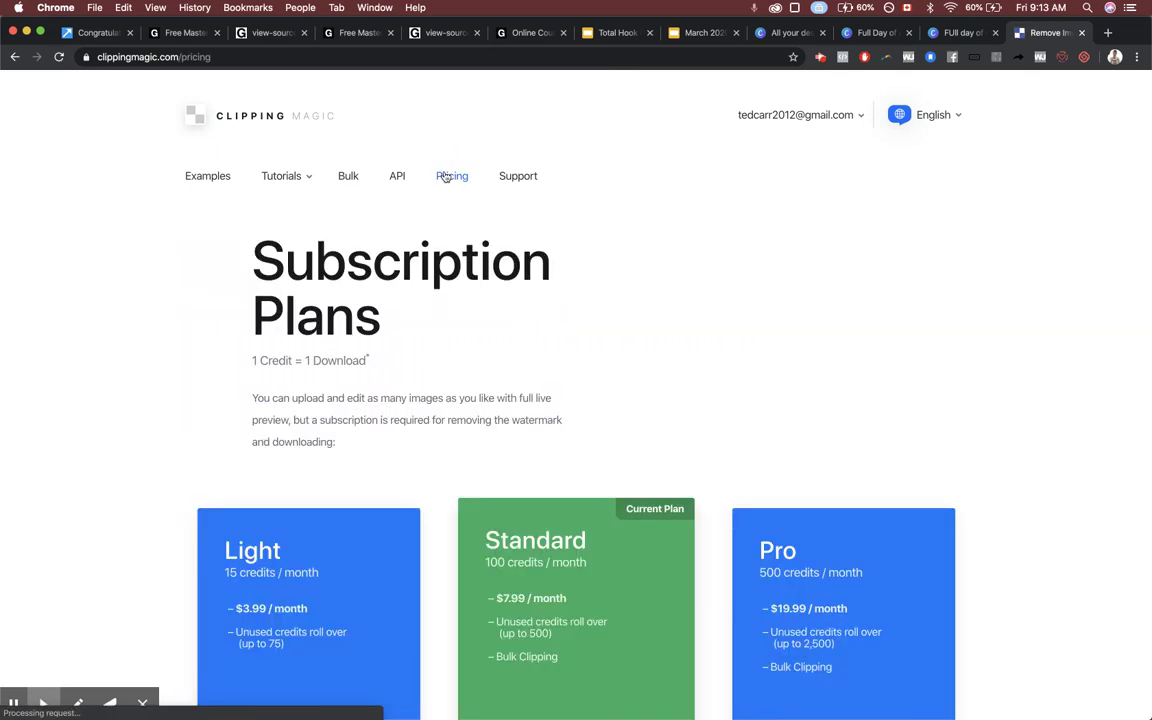
pyautogui.scroll(-2, 140, 464)
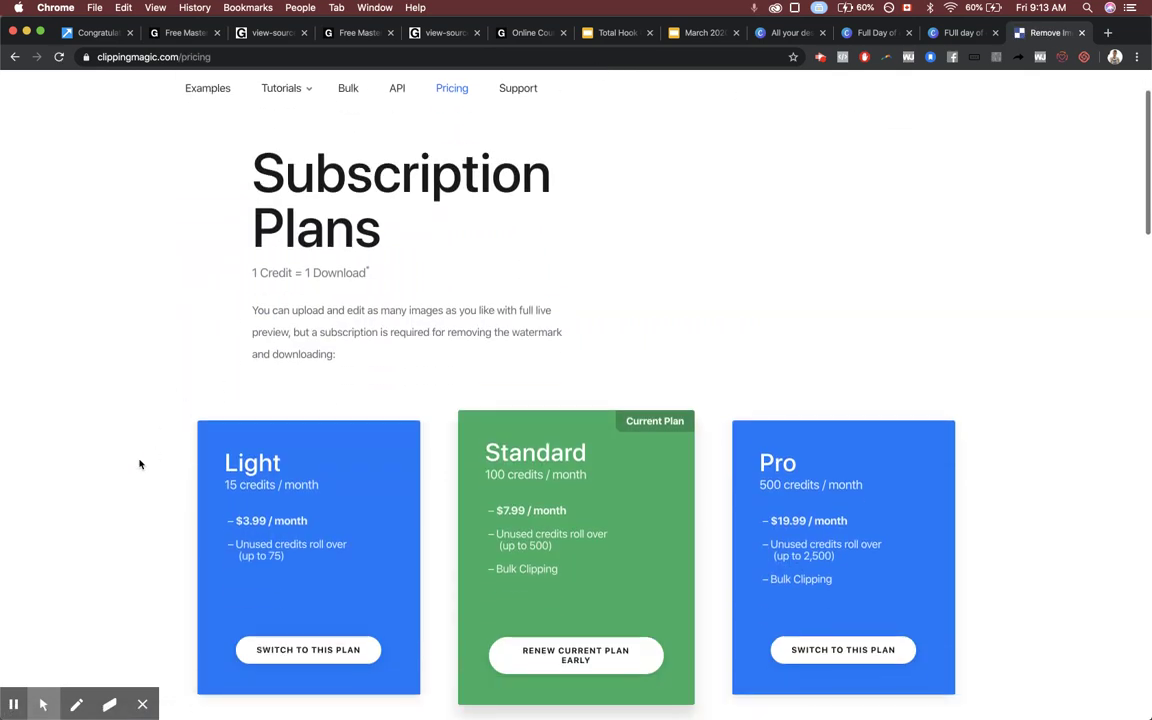
pyautogui.scroll(-2, 197, 531)
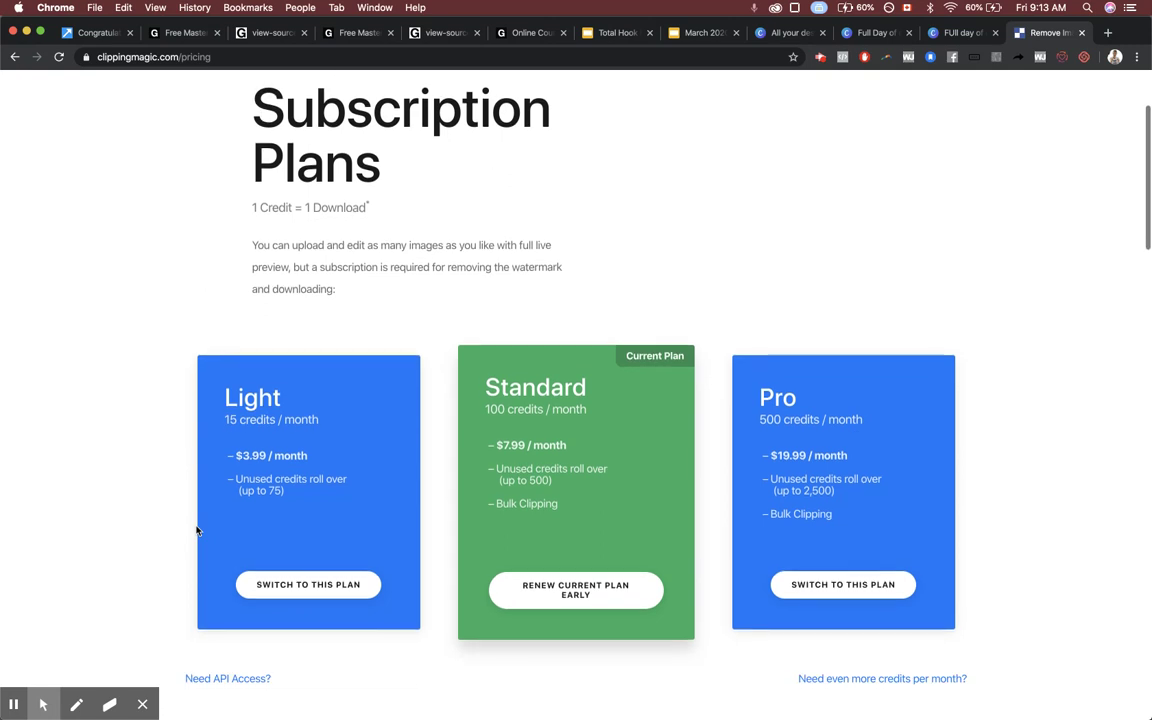
pyautogui.scroll(4, 197, 531)
pyautogui.scroll(-4, 197, 531)
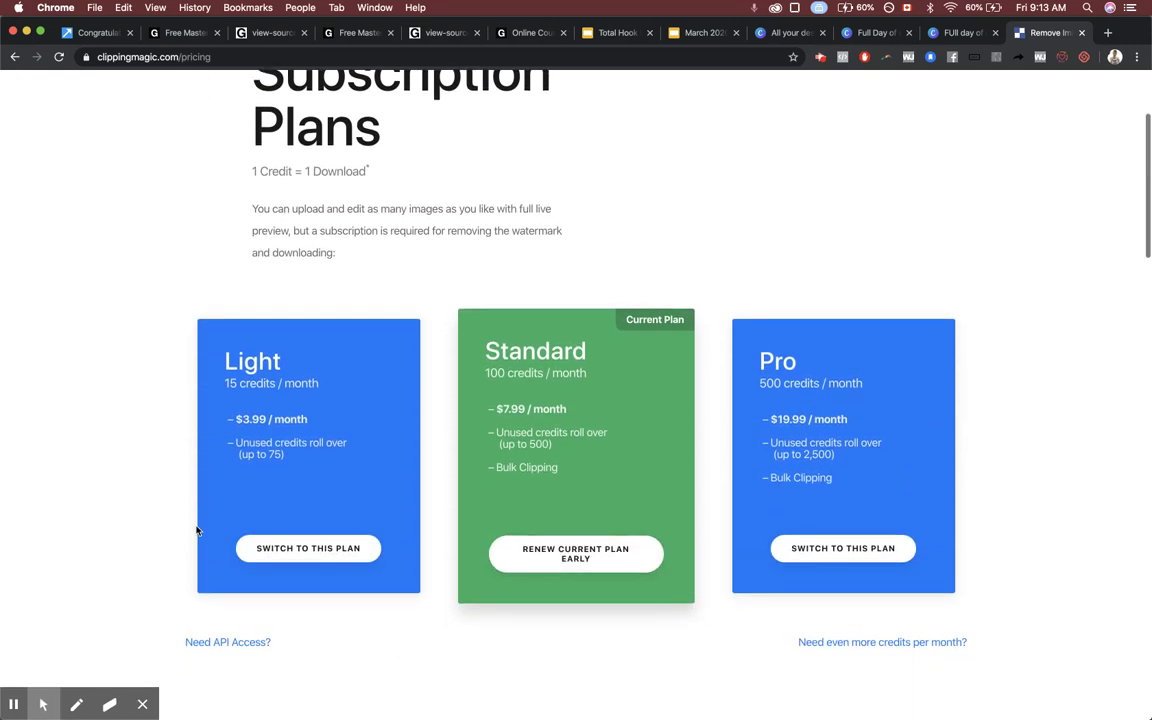
# - Compare the monthly price and credits of the Light and Standard plans
pyautogui.moveTo(234, 419); pyautogui.dragTo(289, 421)
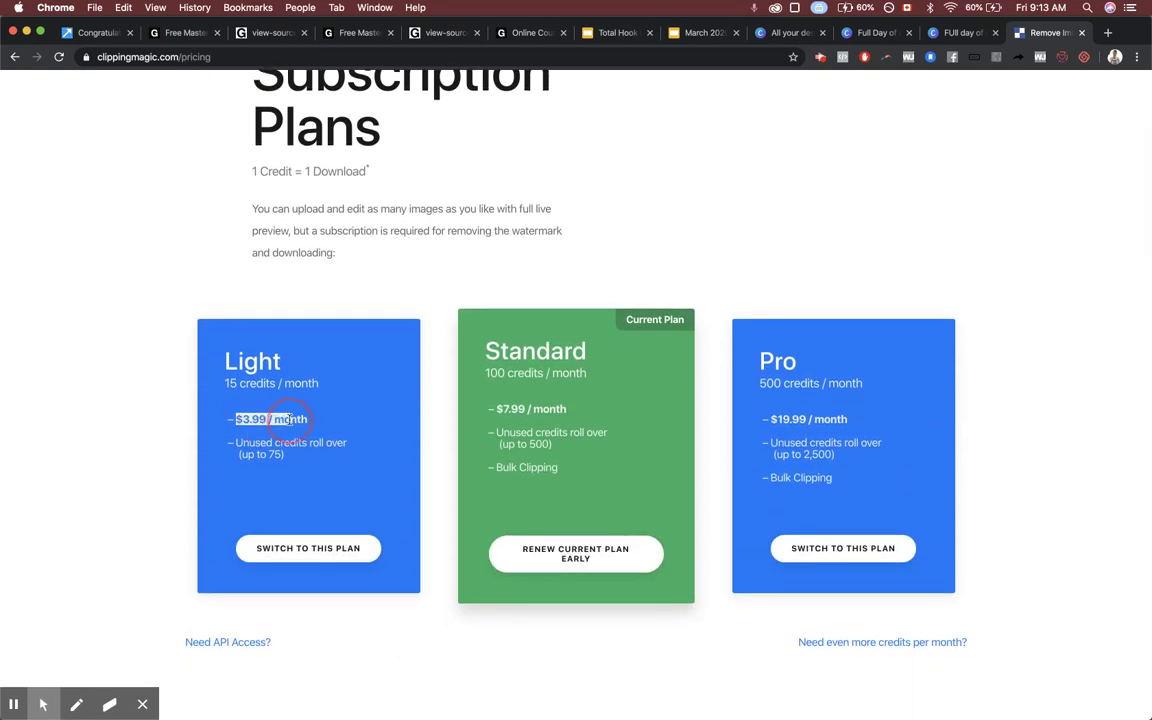
pyautogui.click(147, 439)
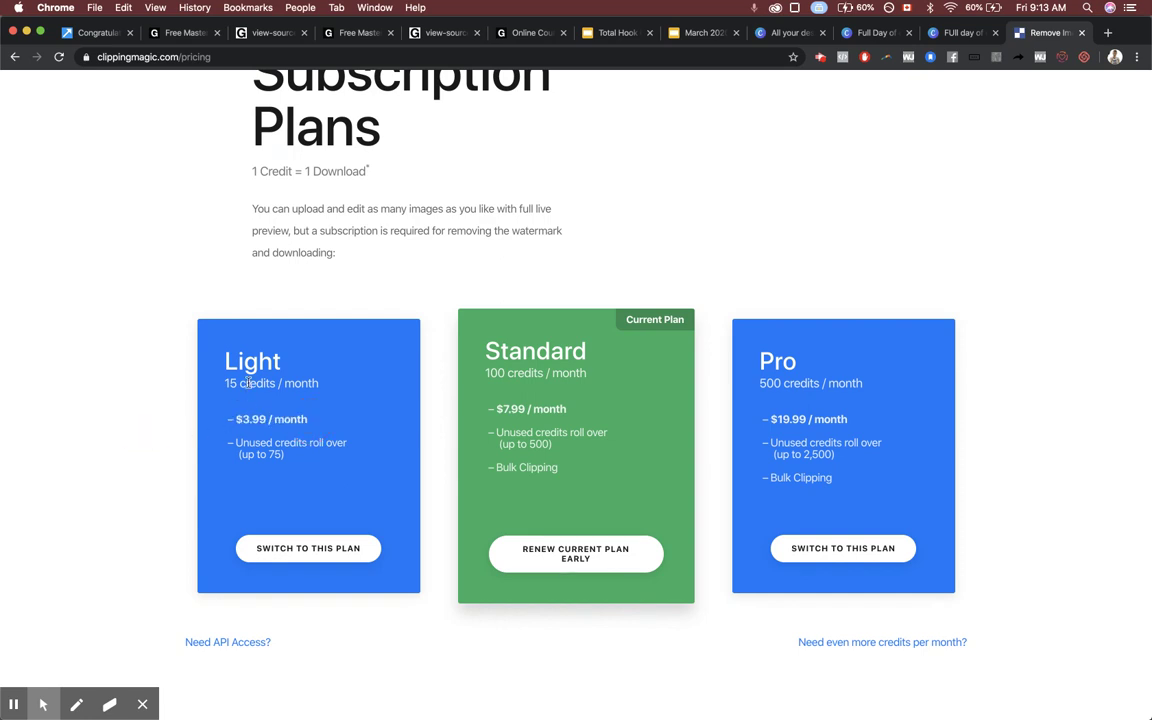
pyautogui.moveTo(229, 383); pyautogui.dragTo(272, 380)
pyautogui.click(526, 404)
pyautogui.moveTo(495, 413); pyautogui.dragTo(516, 413)
pyautogui.moveTo(486, 373); pyautogui.dragTo(512, 372)
pyautogui.click(476, 291)
pyautogui.scroll(2, 476, 294)
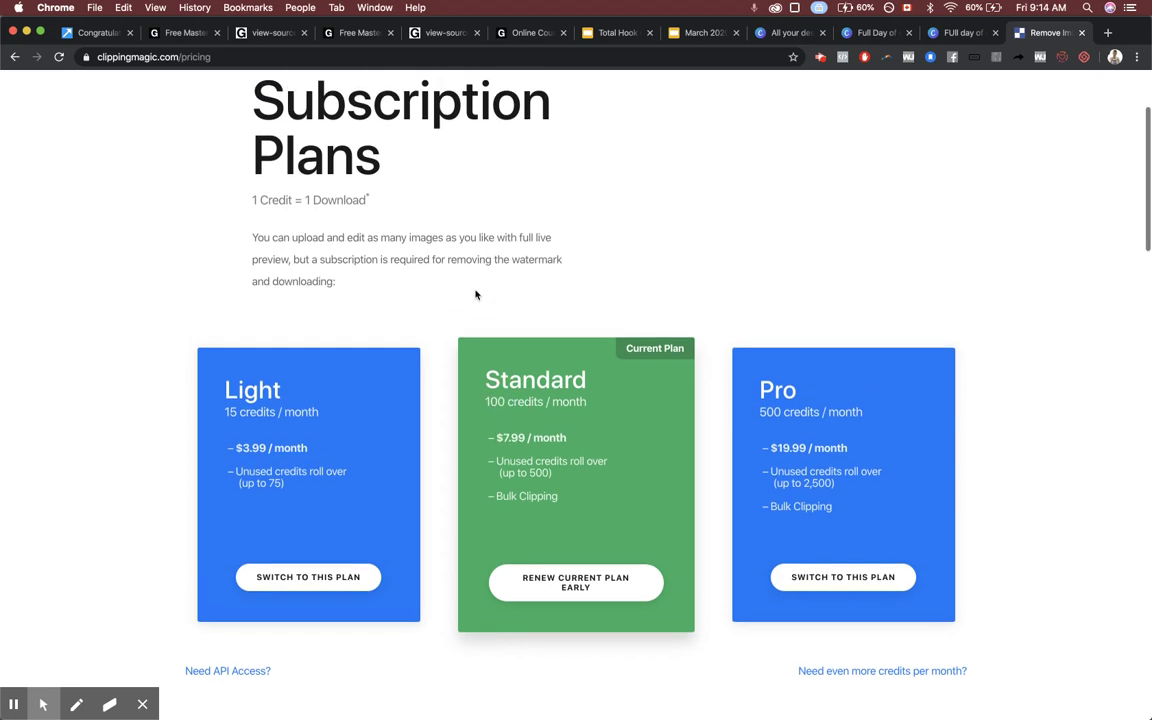
pyautogui.scroll(4, 474, 290)
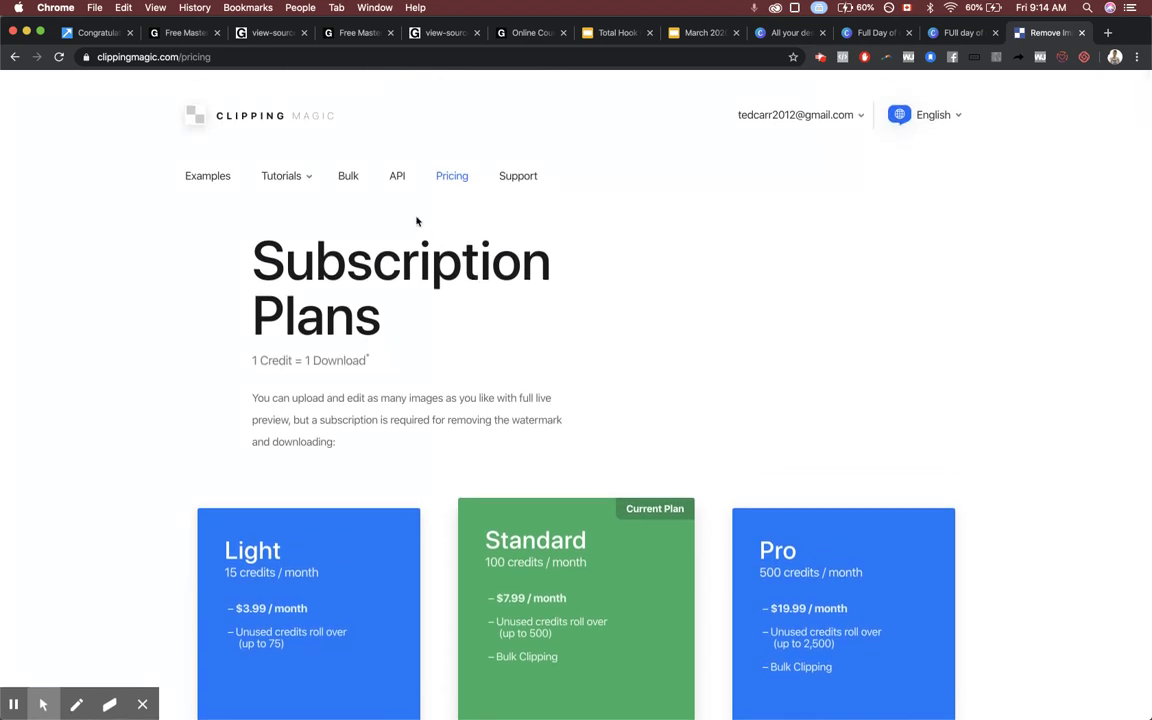
# - Look through the first two pages of previously clipped images in Bulk Clipping
pyautogui.click(350, 178)
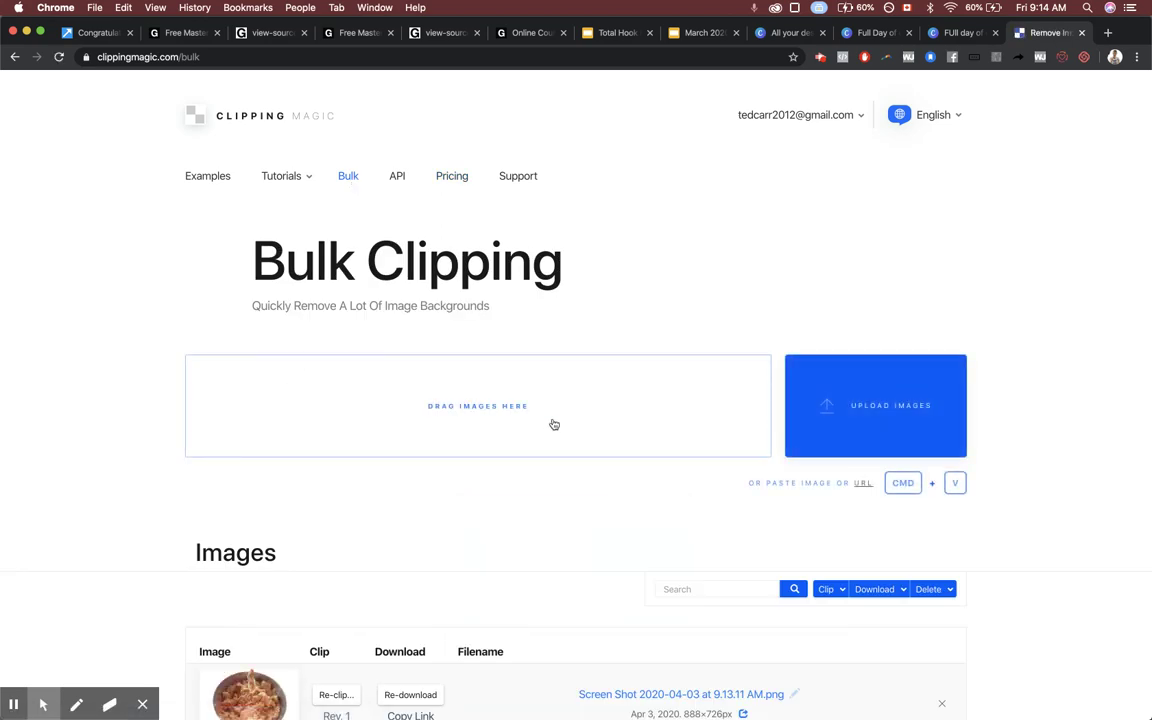
pyautogui.scroll(-10, 556, 425)
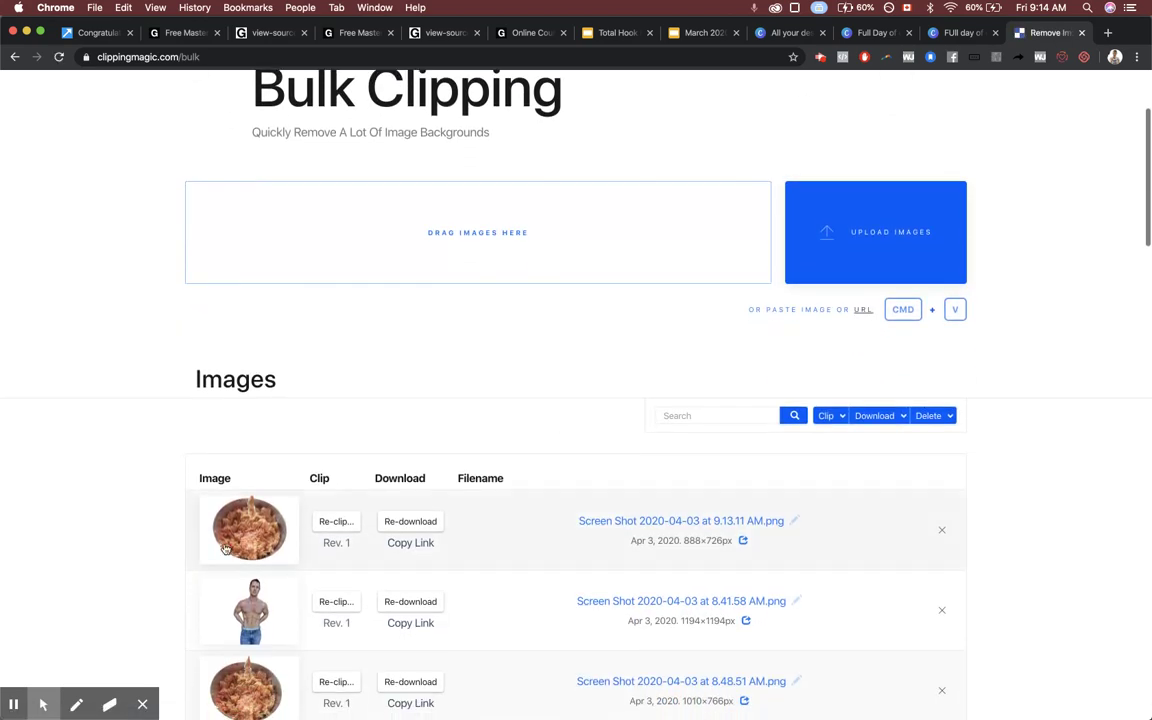
pyautogui.scroll(-15, 206, 617)
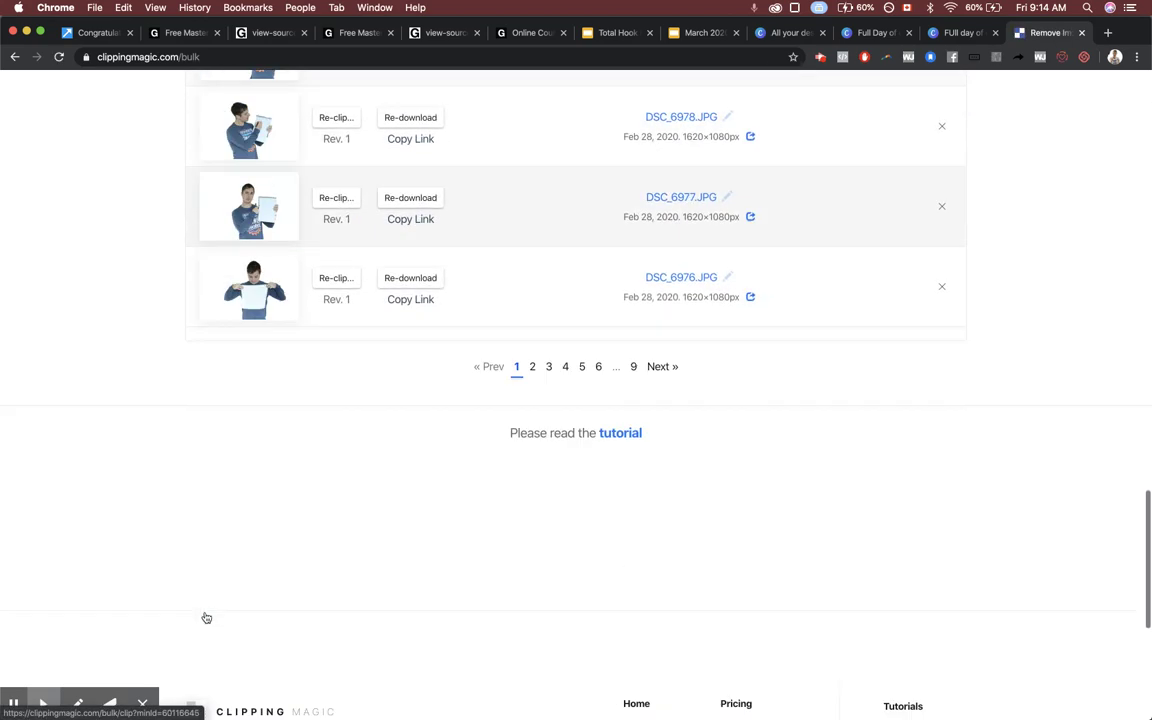
pyautogui.scroll(4, 210, 540)
pyautogui.scroll(2, 213, 479)
pyautogui.click(532, 386)
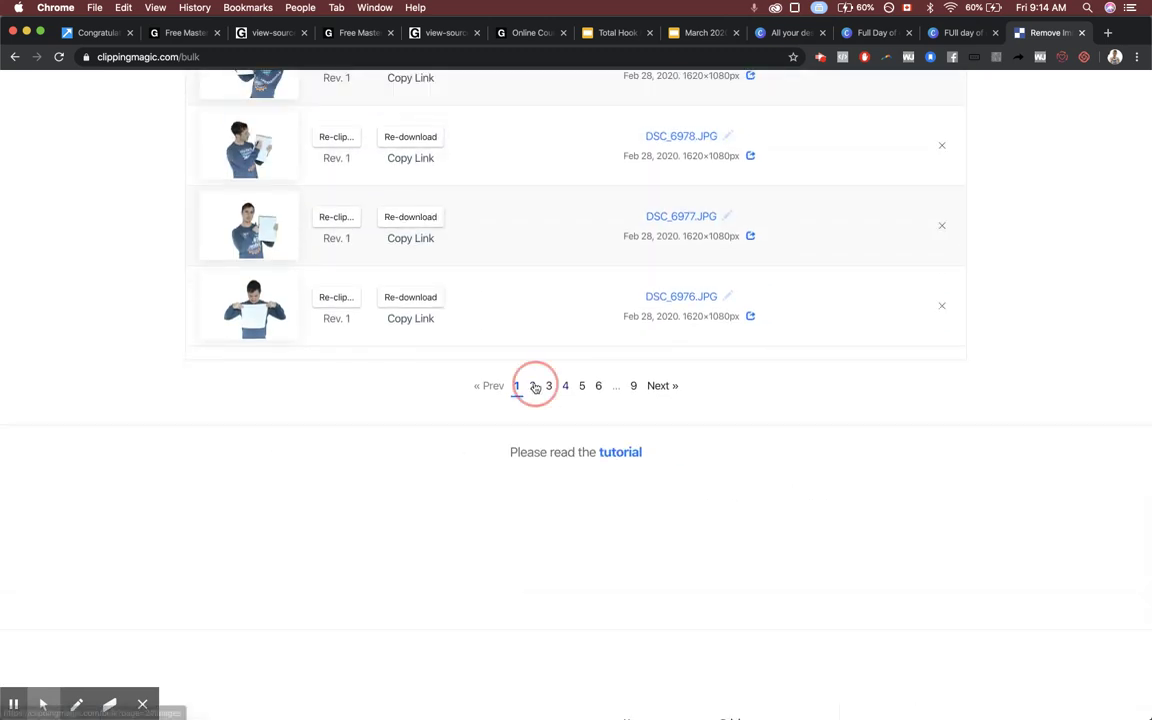
pyautogui.scroll(-10, 98, 495)
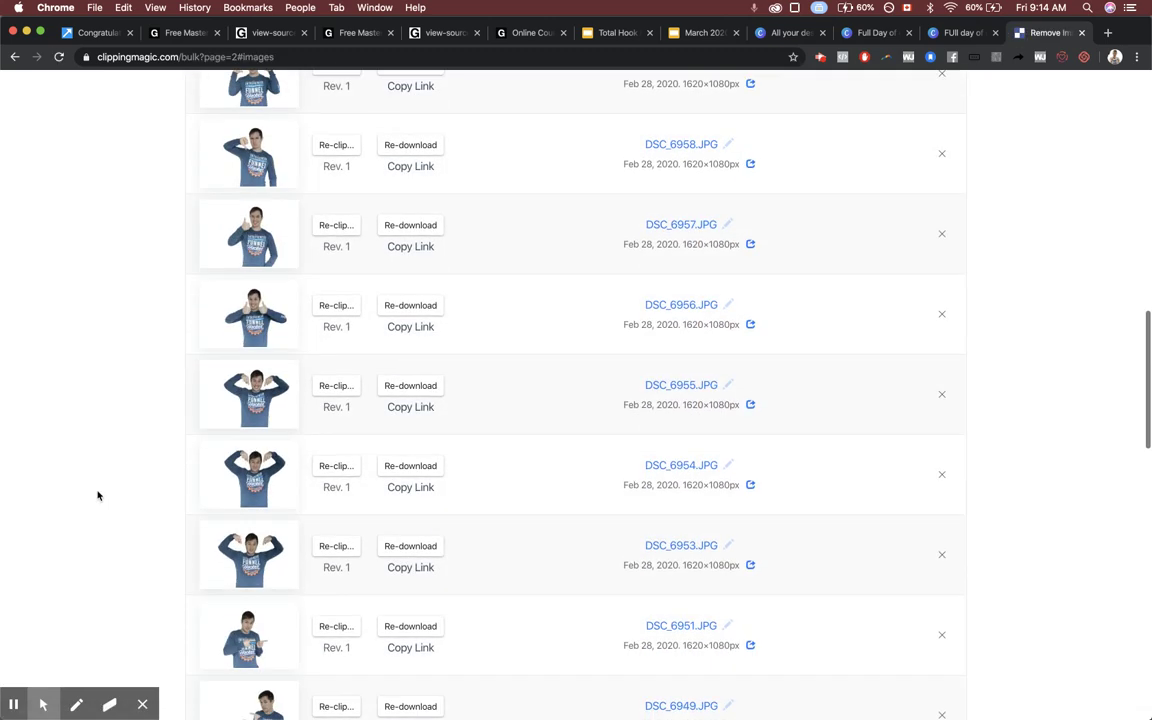
pyautogui.scroll(-8, 98, 495)
pyautogui.scroll(10, 98, 495)
pyautogui.scroll(10, 98, 495)
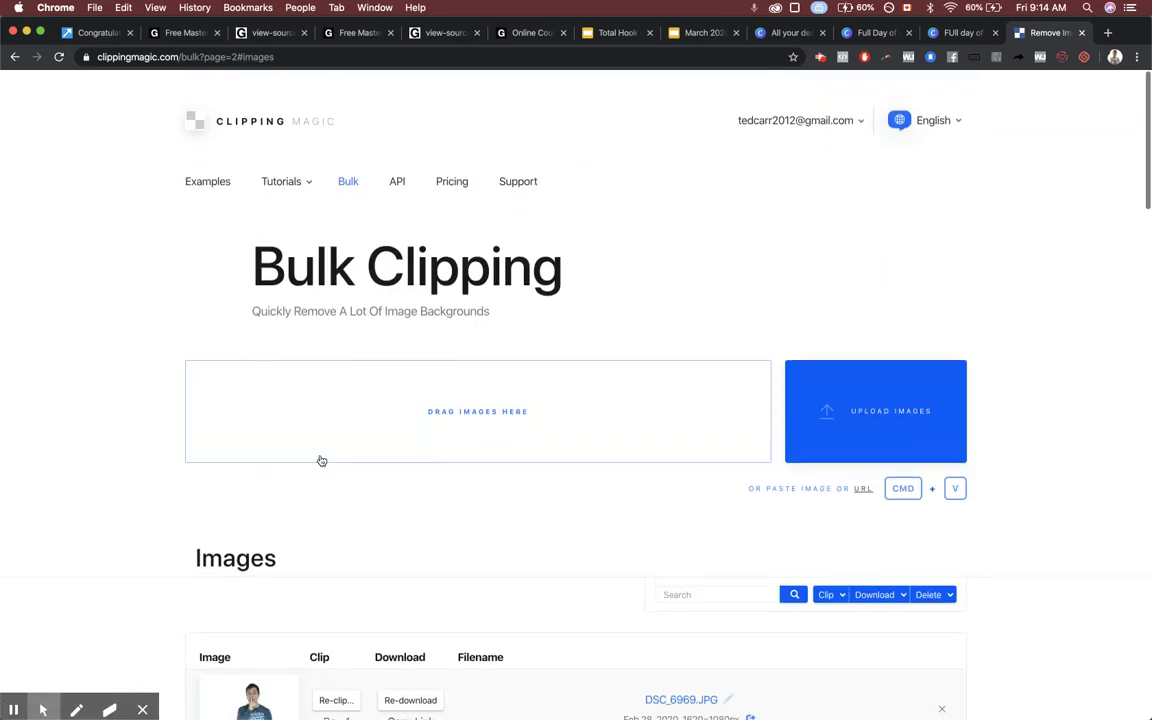
# - Switch to the Canva thumbnail being recreated, show the uploaded images, and view the file upload dialog without choosing a file
pyautogui.click(958, 33)
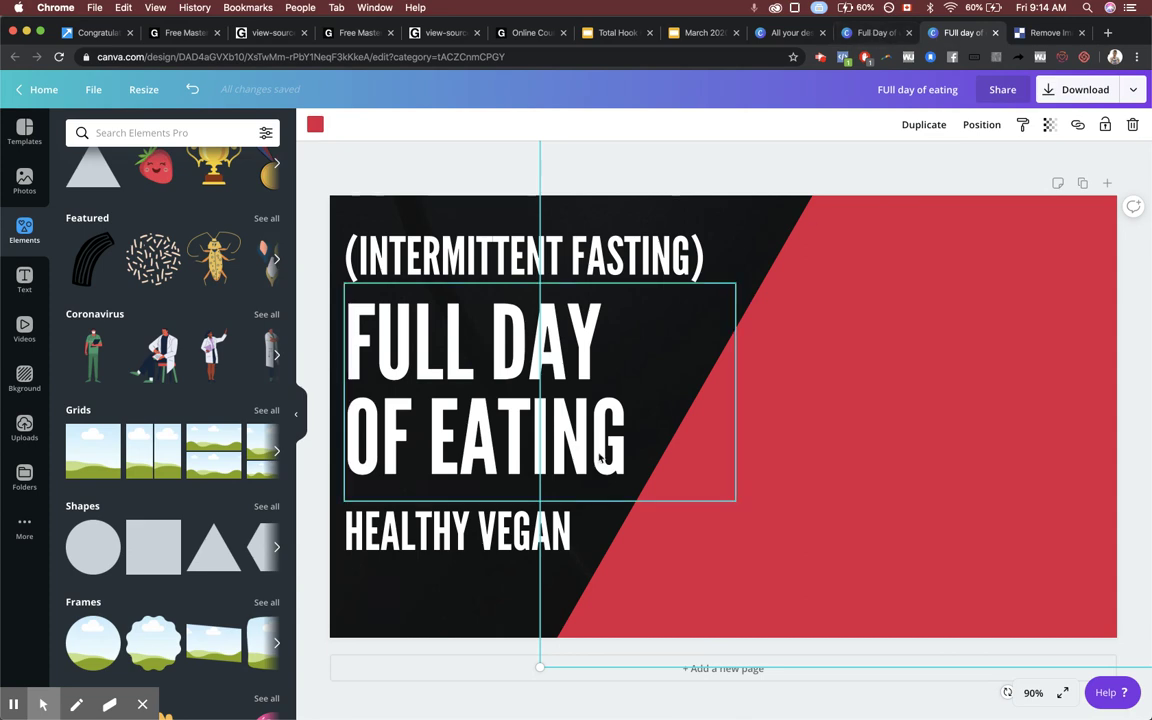
pyautogui.moveTo(412, 700)
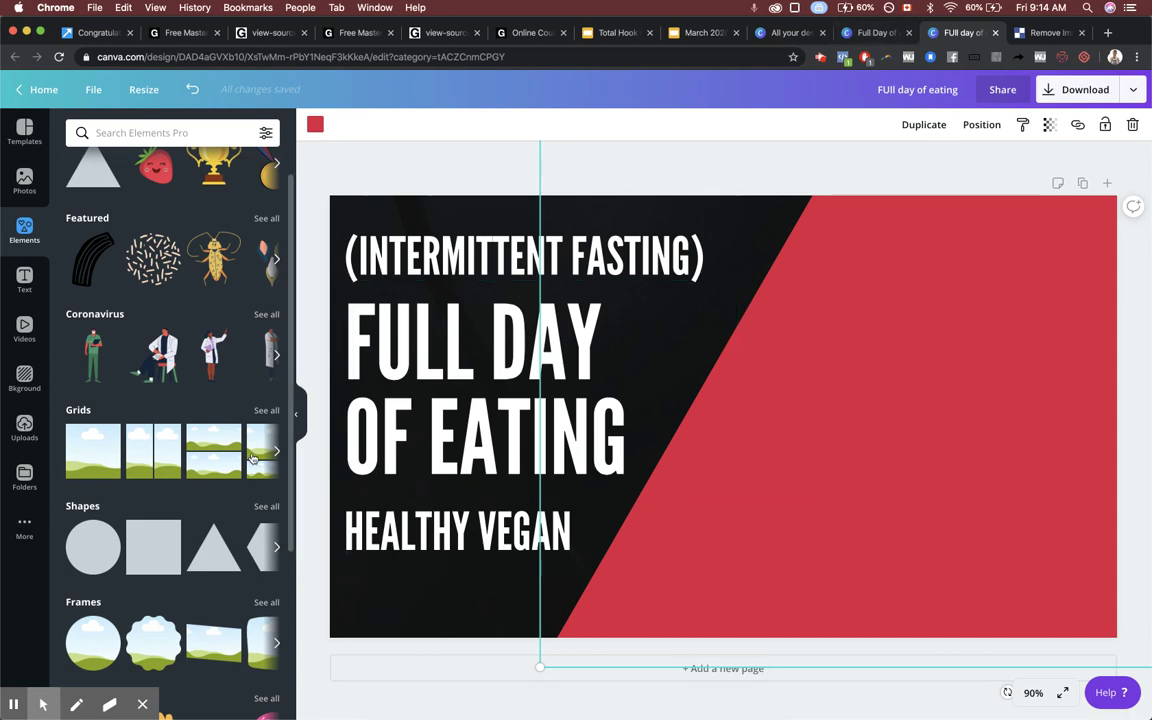
pyautogui.click(24, 226)
pyautogui.click(21, 182)
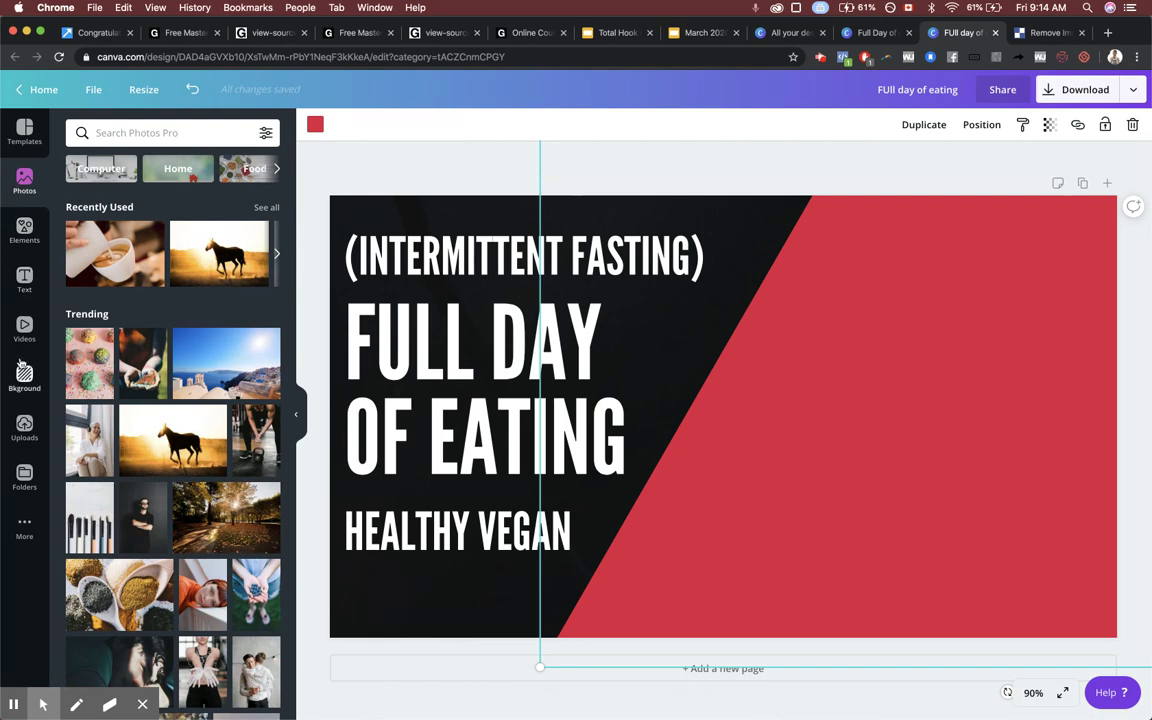
pyautogui.click(24, 426)
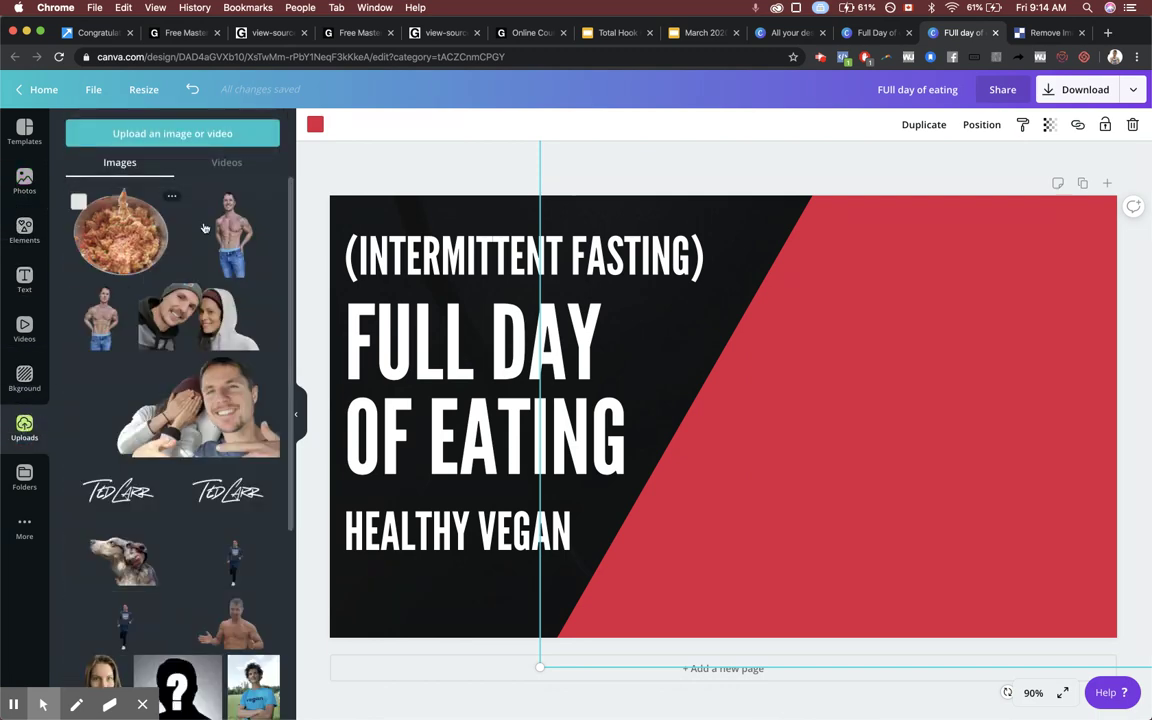
pyautogui.click(183, 138)
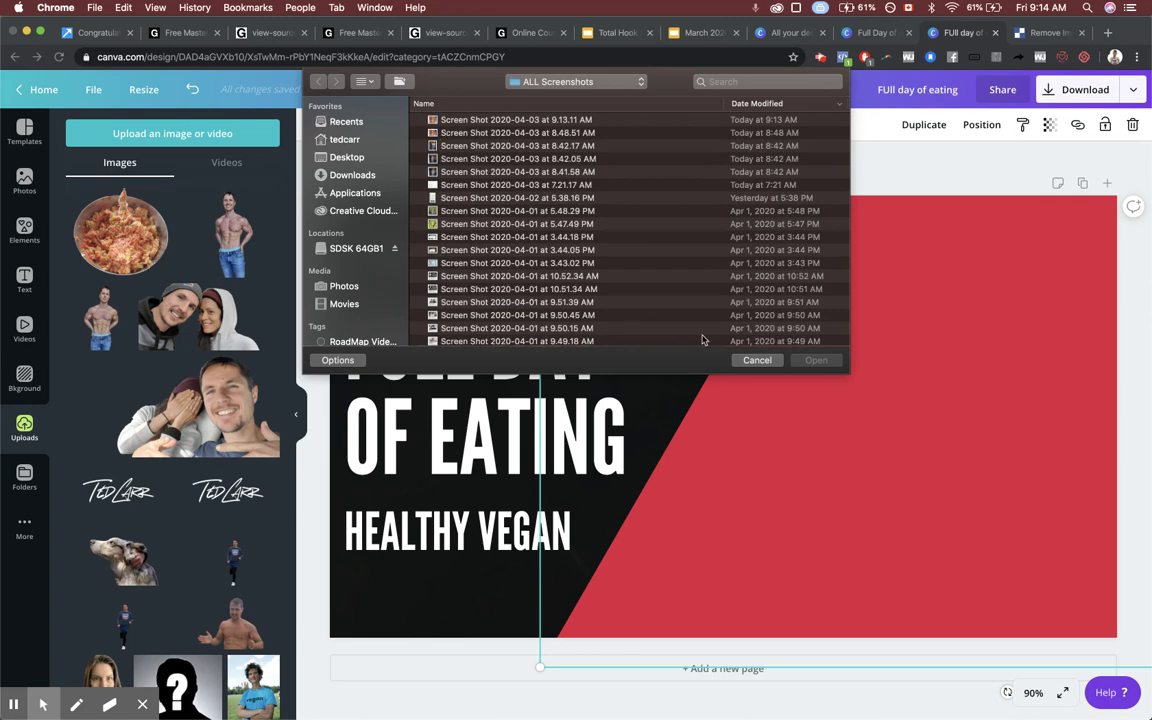
pyautogui.click(756, 360)
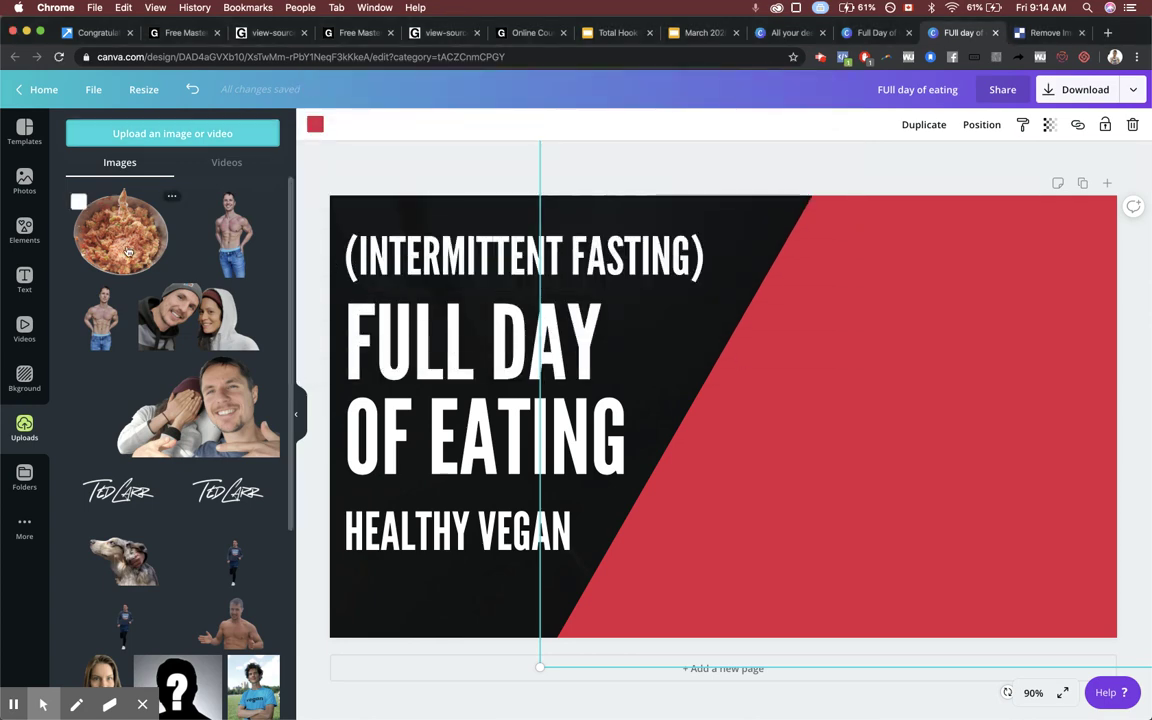
# - Add the cut-out of the shirtless man with hands on hips, enlarge it to the thumbnail's height, and place it at the red area's right side
pyautogui.moveTo(248, 242); pyautogui.dragTo(807, 265)
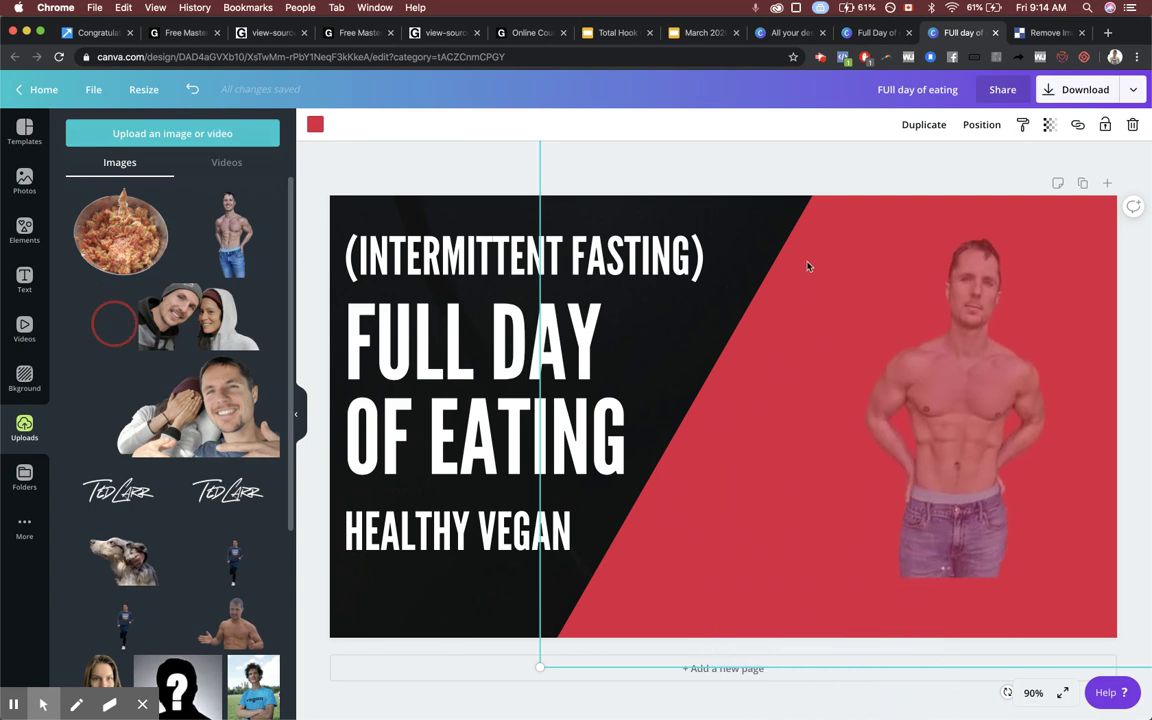
pyautogui.moveTo(767, 576); pyautogui.dragTo(564, 715)
pyautogui.moveTo(876, 488); pyautogui.dragTo(977, 442)
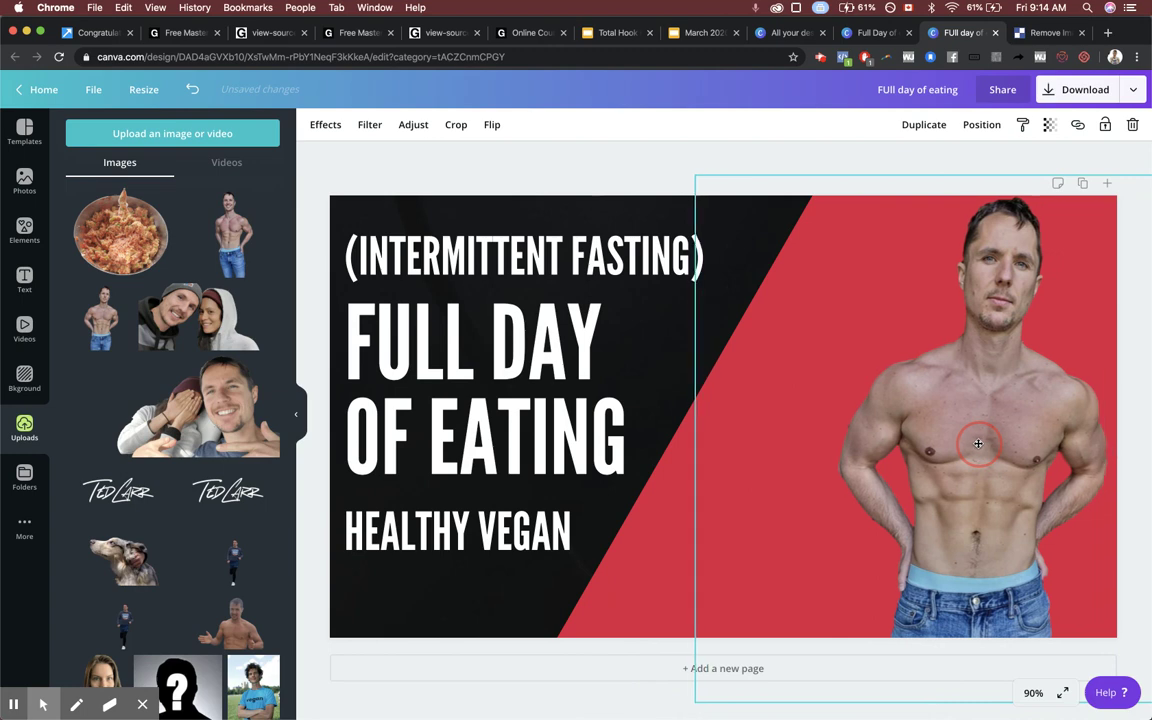
# - Add the food bowl cut-out beside the title text, overlapping the man, and check its placement against the reference thumbnail
pyautogui.click(110, 215)
pyautogui.moveTo(760, 482); pyautogui.dragTo(833, 484)
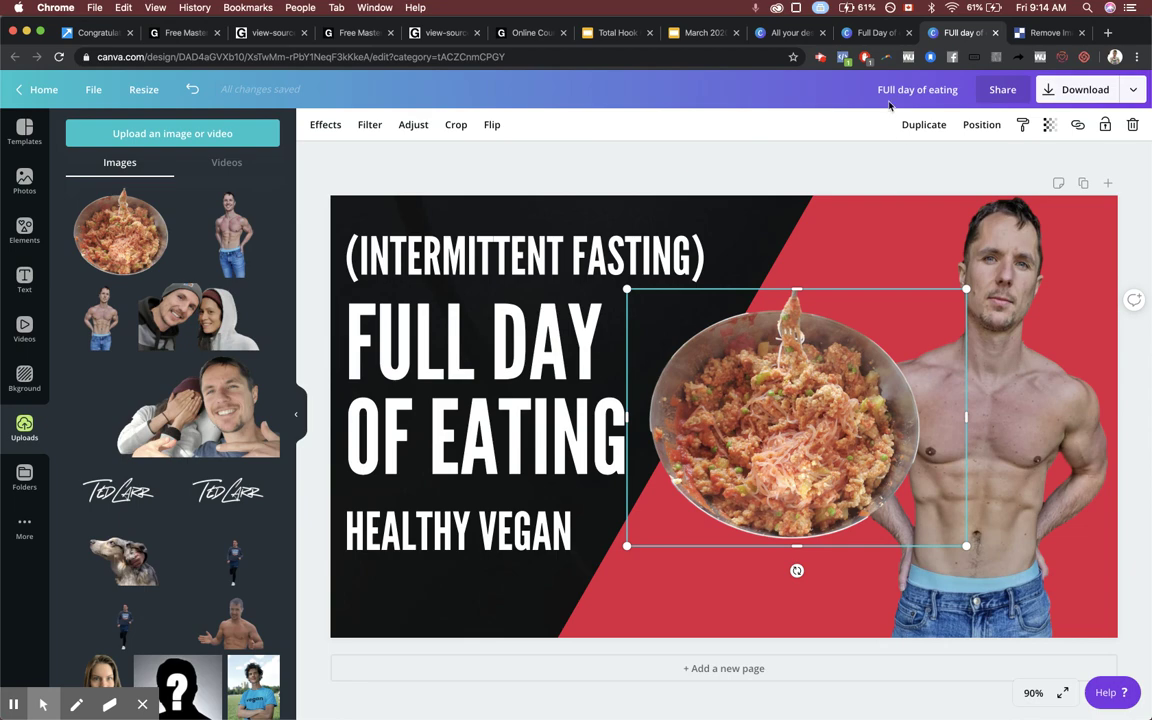
pyautogui.click(873, 32)
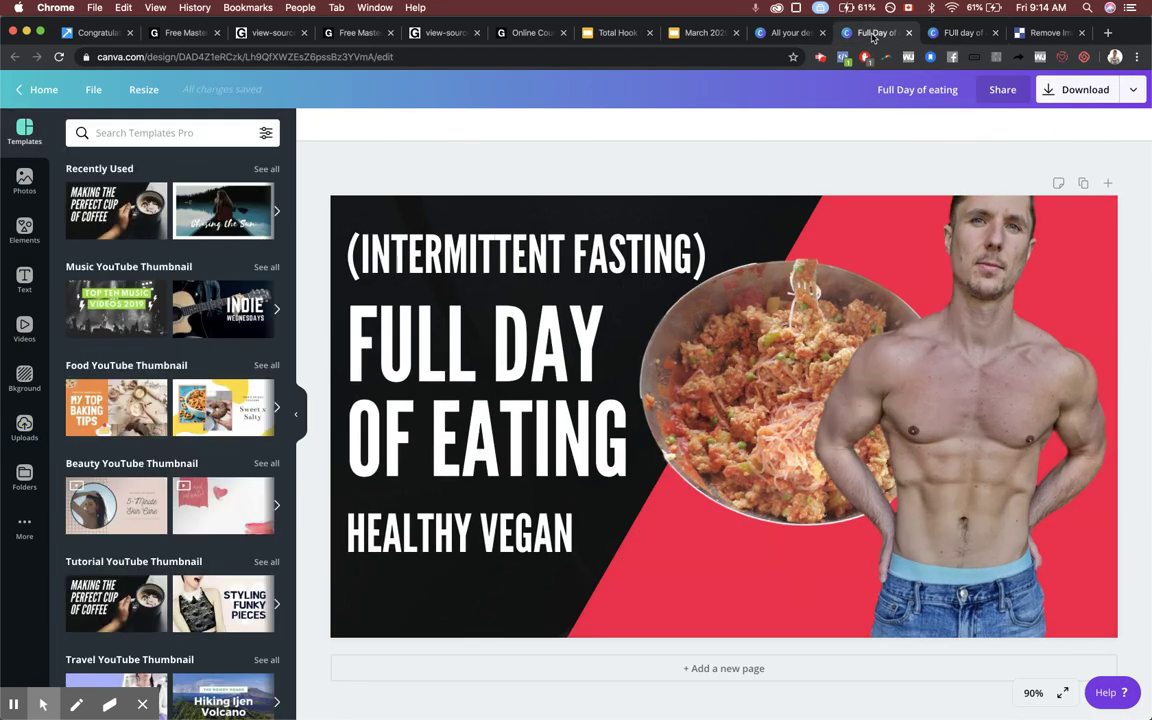
pyautogui.click(946, 34)
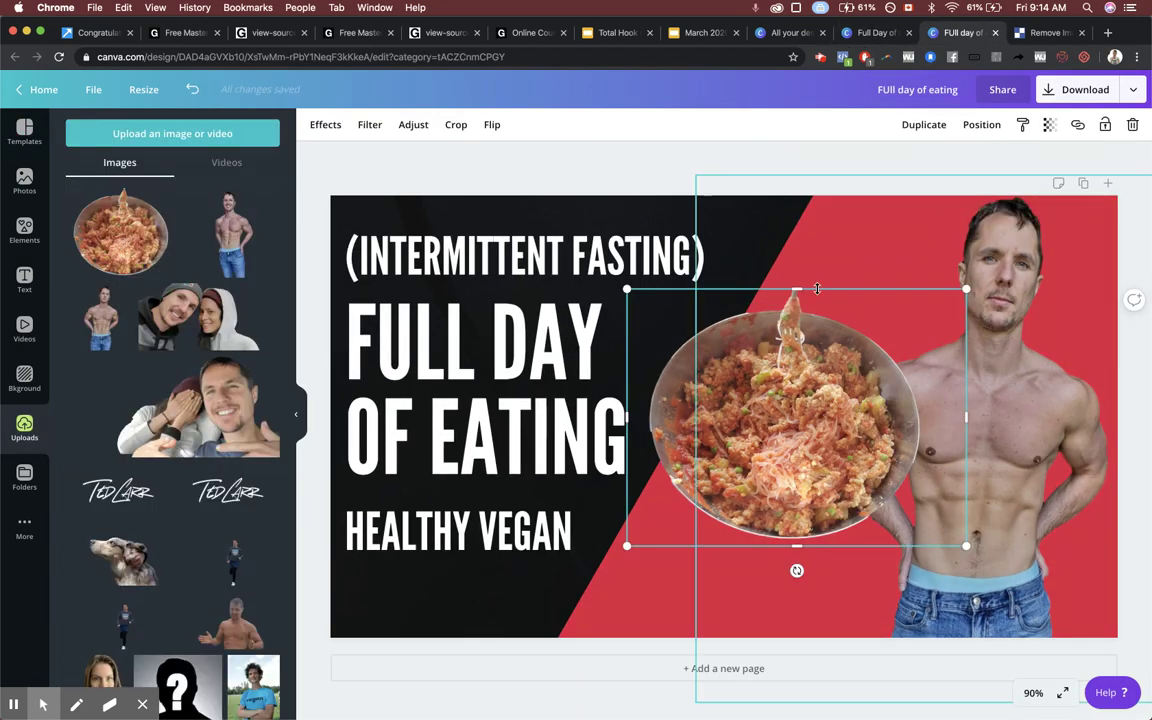
# - Send the food bowl backward so that it sits behind the shirtless man
pyautogui.click(972, 125)
pyautogui.click(943, 163)
pyautogui.click(943, 163)
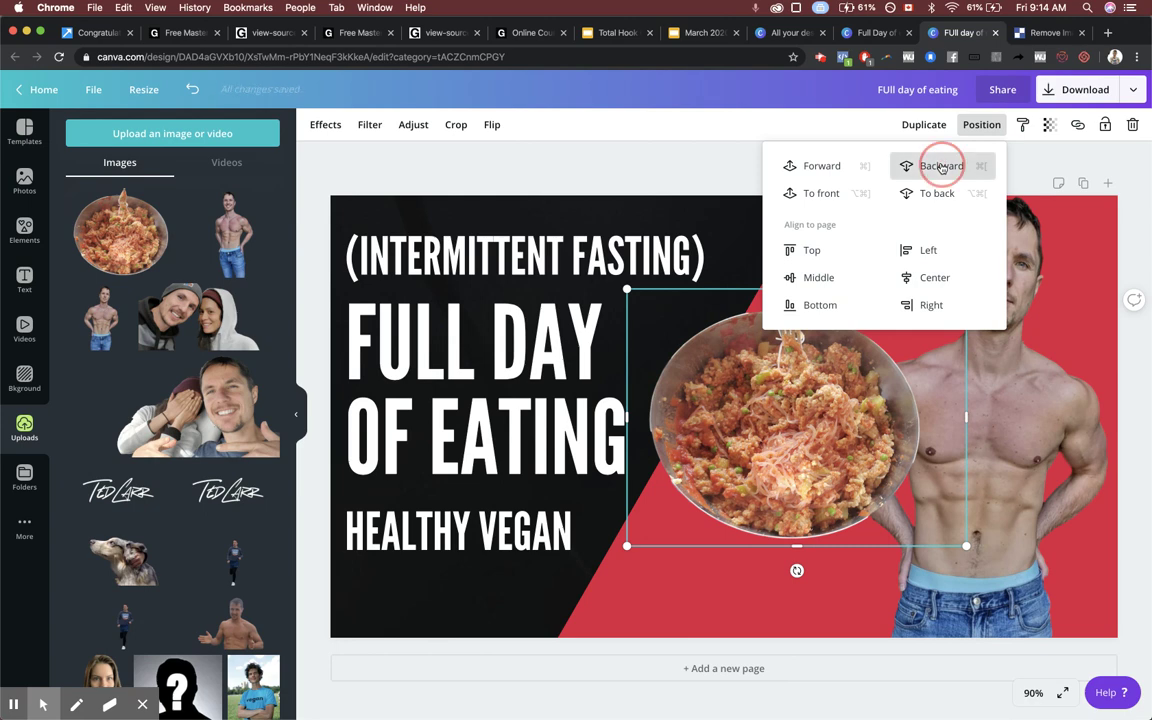
pyautogui.click(694, 175)
pyautogui.click(830, 314)
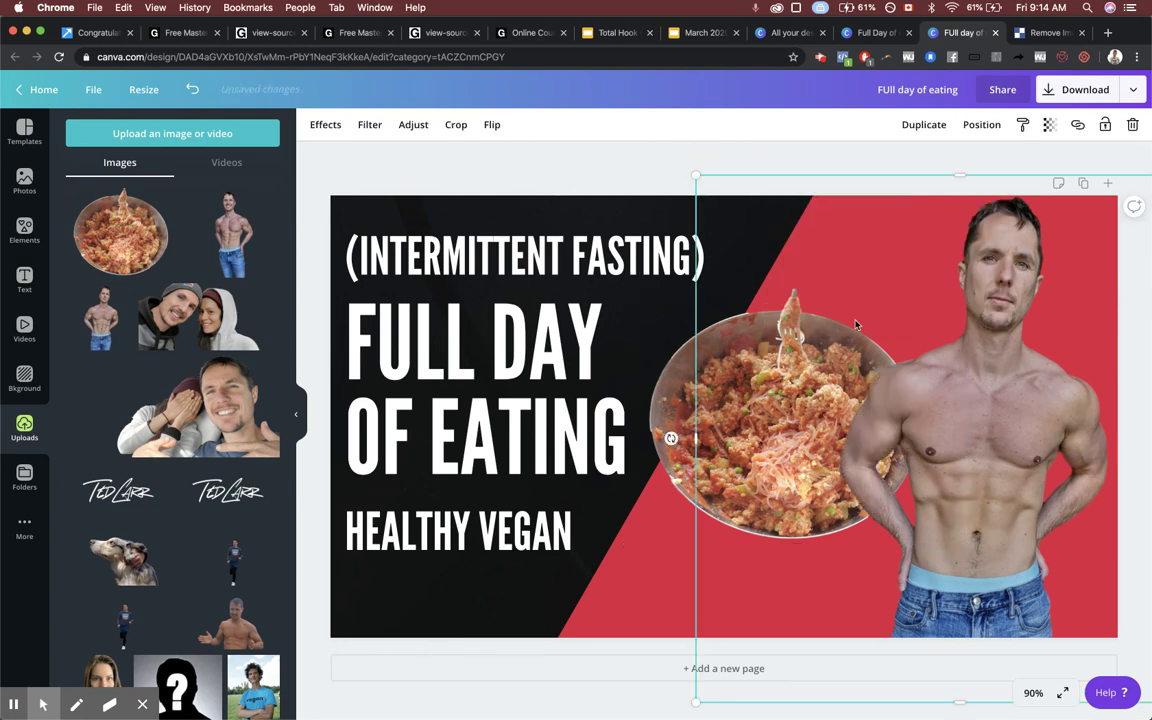
# - Narrow the "FULL DAY OF EATING" text box to fit its words, and slightly enlarge the food bowl and raise it
pyautogui.click(688, 372)
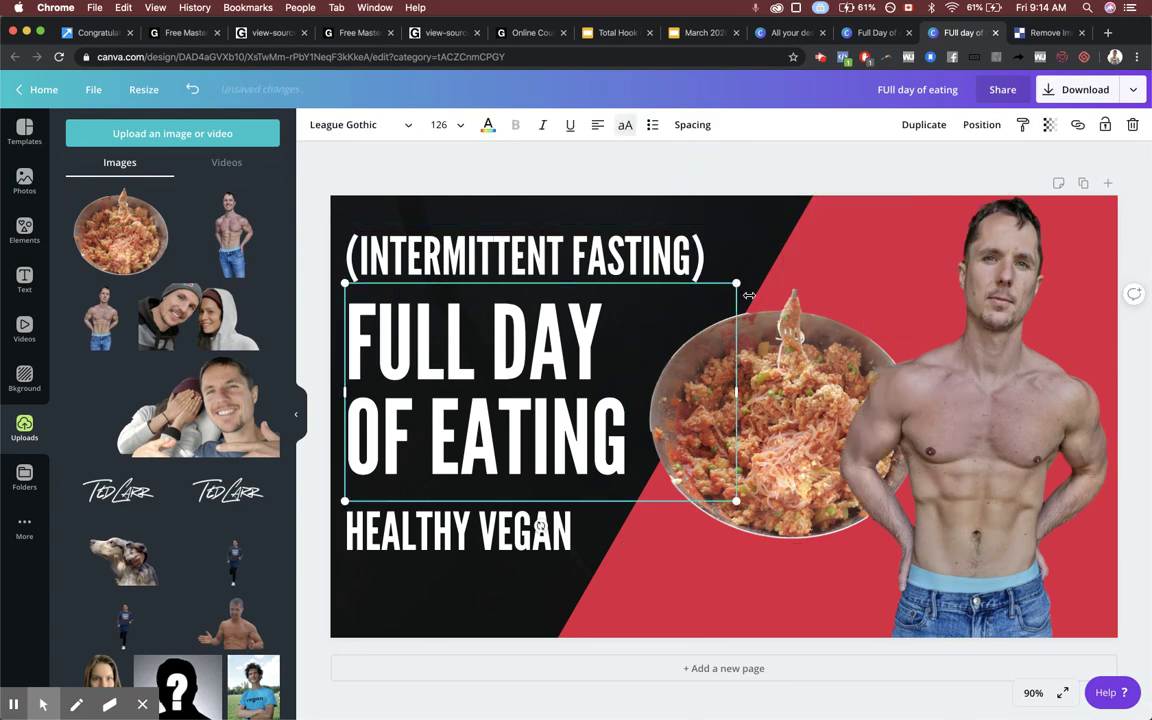
pyautogui.moveTo(735, 393); pyautogui.dragTo(641, 398)
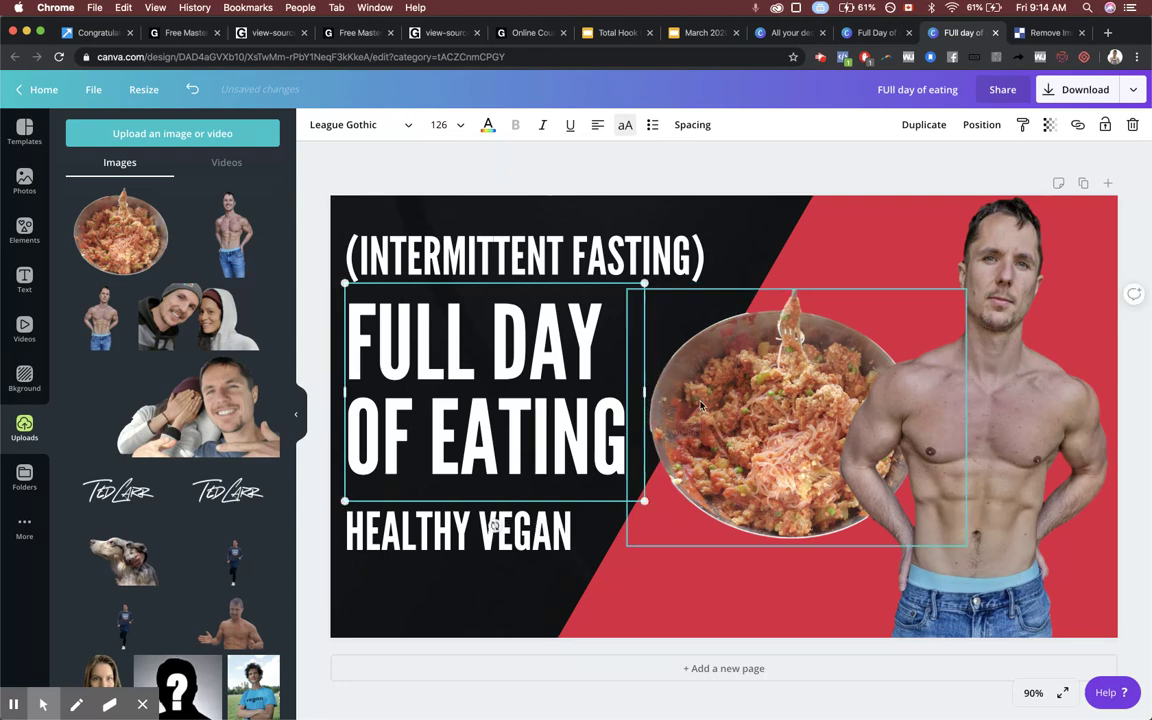
pyautogui.click(702, 280)
pyautogui.moveTo(696, 438); pyautogui.dragTo(822, 438)
pyautogui.click(769, 433)
pyautogui.moveTo(627, 289); pyautogui.dragTo(609, 275)
pyautogui.moveTo(725, 344); pyautogui.dragTo(741, 338)
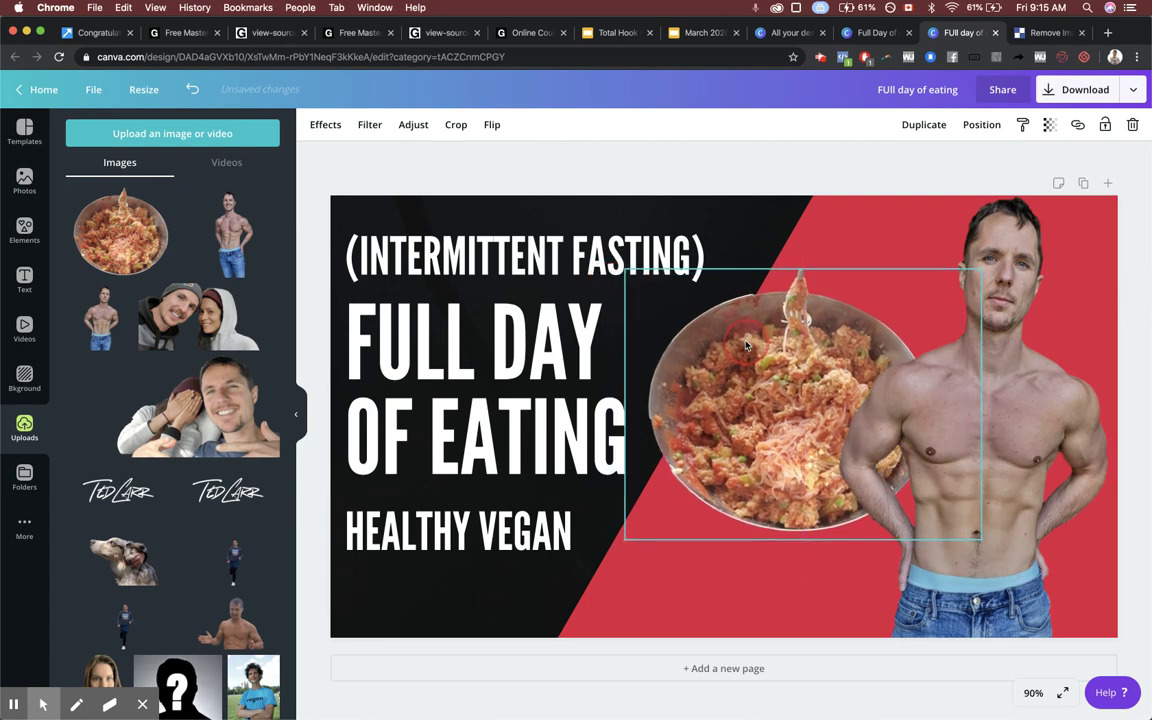
pyautogui.click(713, 172)
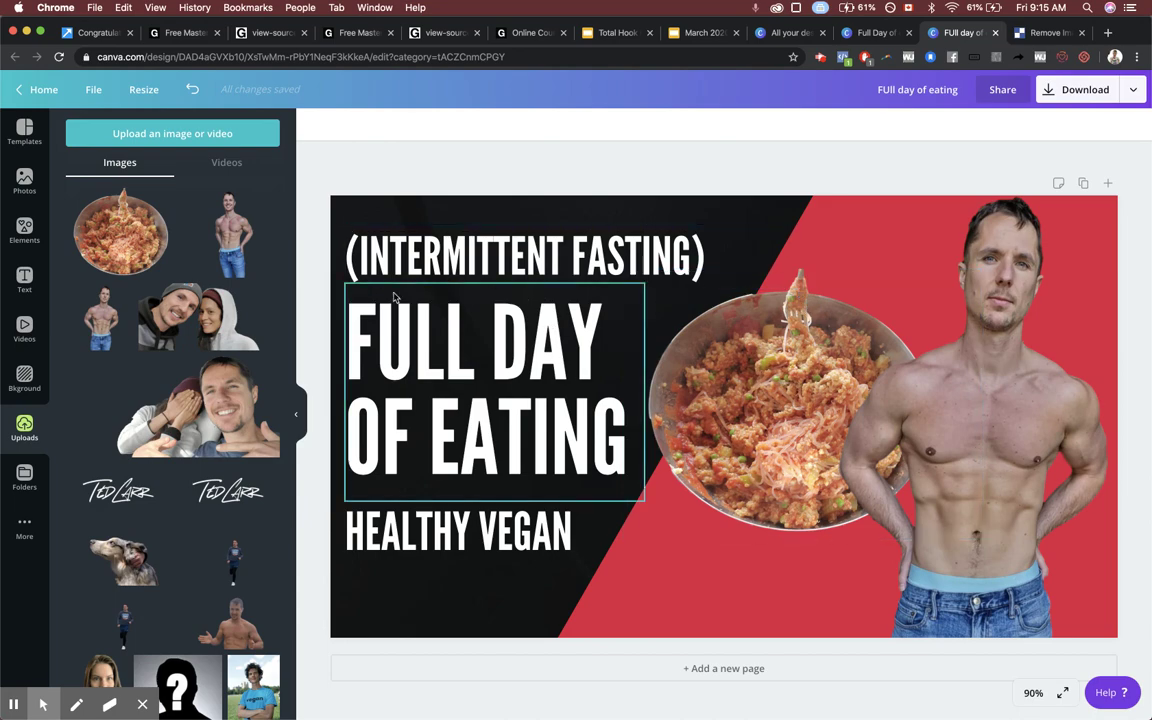
# - Add a triangle shape over the thumbnail's upper part and fill it with the red document color
pyautogui.click(26, 234)
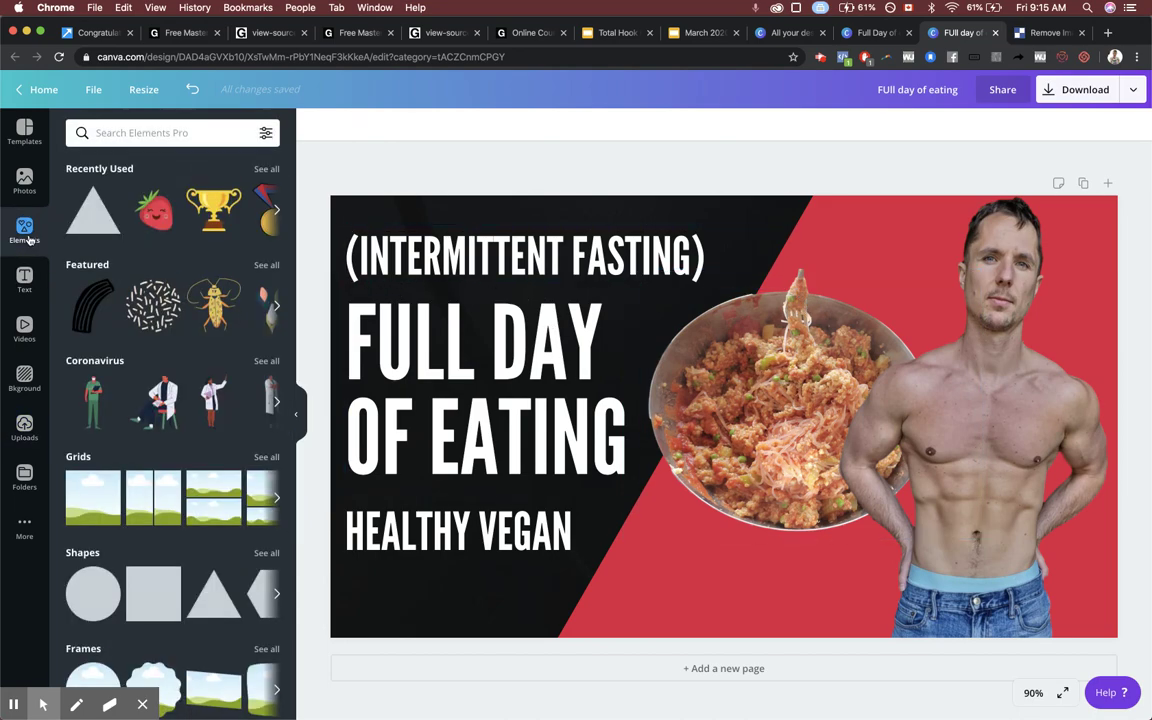
pyautogui.click(88, 225)
pyautogui.moveTo(766, 411); pyautogui.dragTo(976, 142)
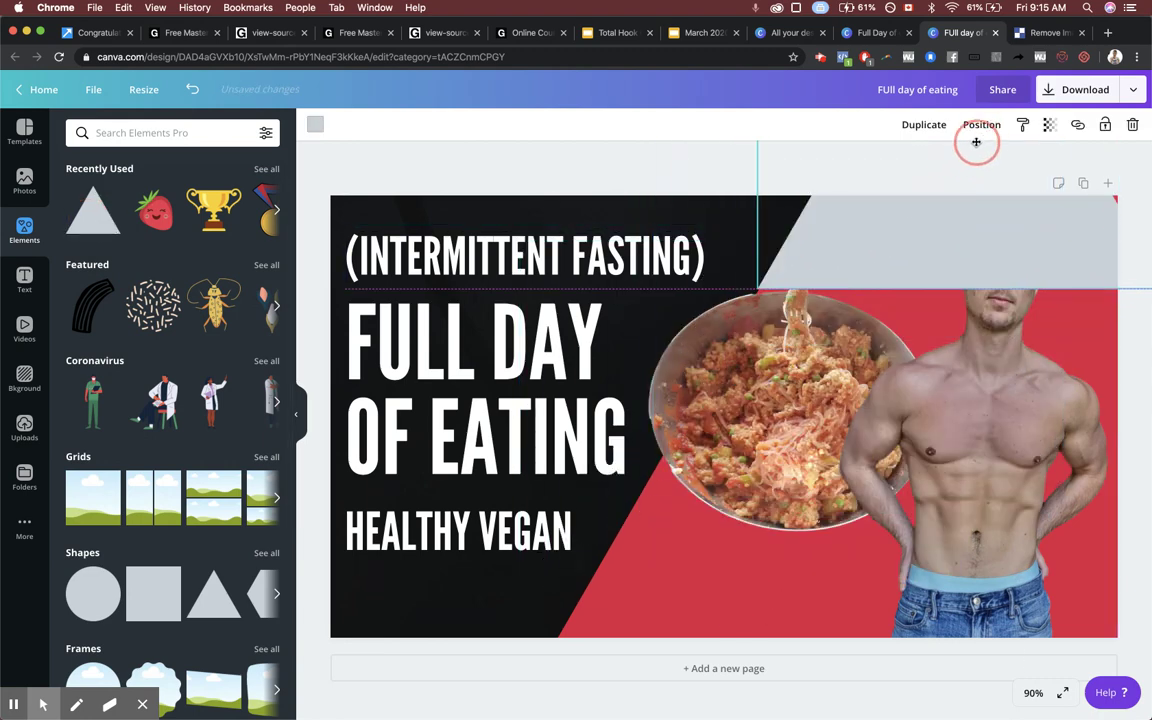
pyautogui.click(315, 126)
pyautogui.click(117, 261)
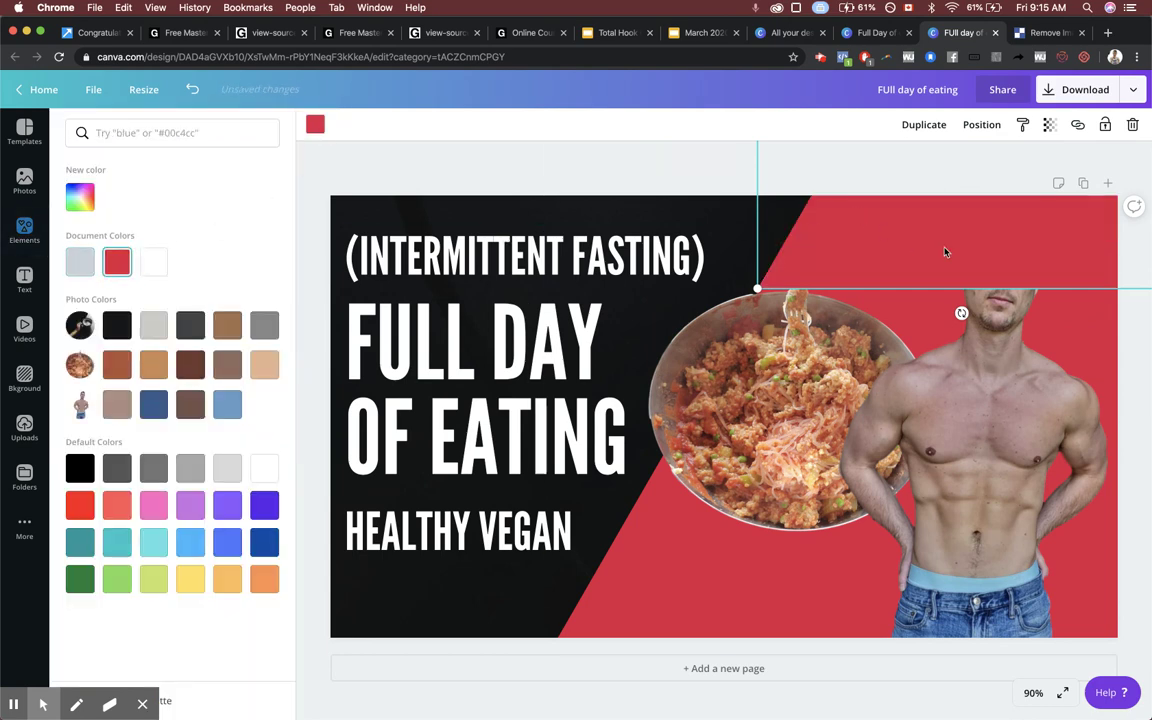
# - Shrink the red triangle and position it just above the bowl so it covers the food sticking up from the fork
pyautogui.moveTo(949, 256); pyautogui.dragTo(789, 419)
pyautogui.moveTo(996, 460); pyautogui.dragTo(709, 346)
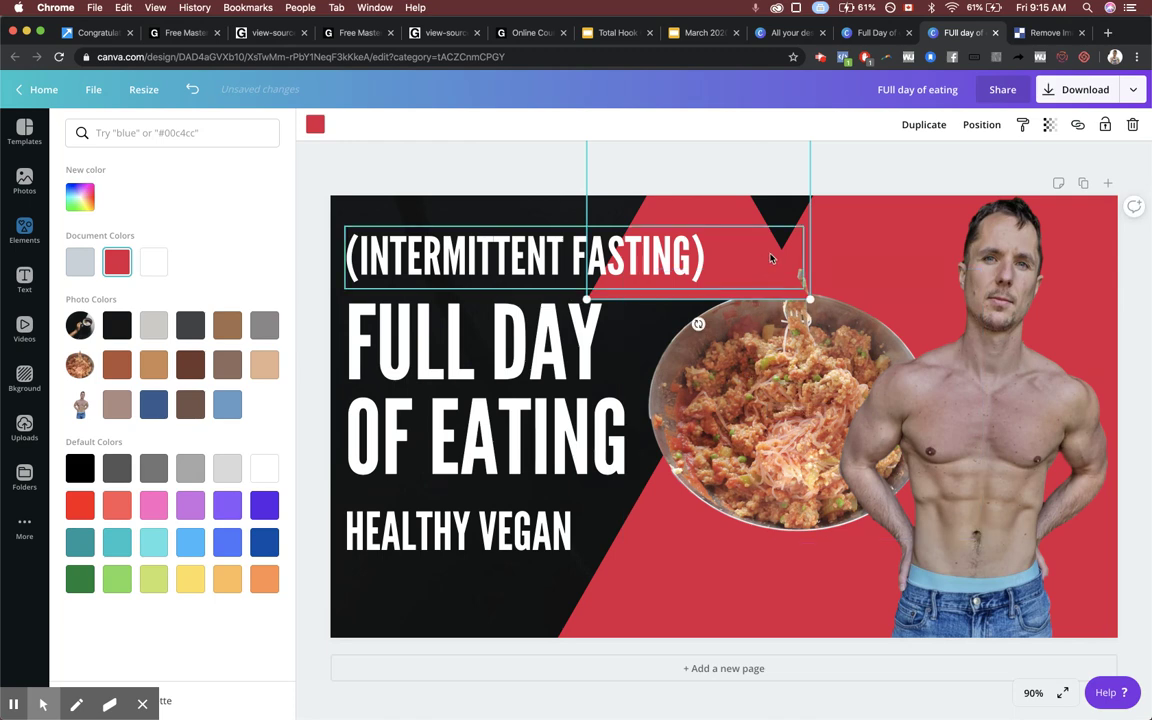
pyautogui.moveTo(762, 223); pyautogui.dragTo(927, 206)
pyautogui.moveTo(981, 289); pyautogui.dragTo(886, 275)
pyautogui.click(707, 177)
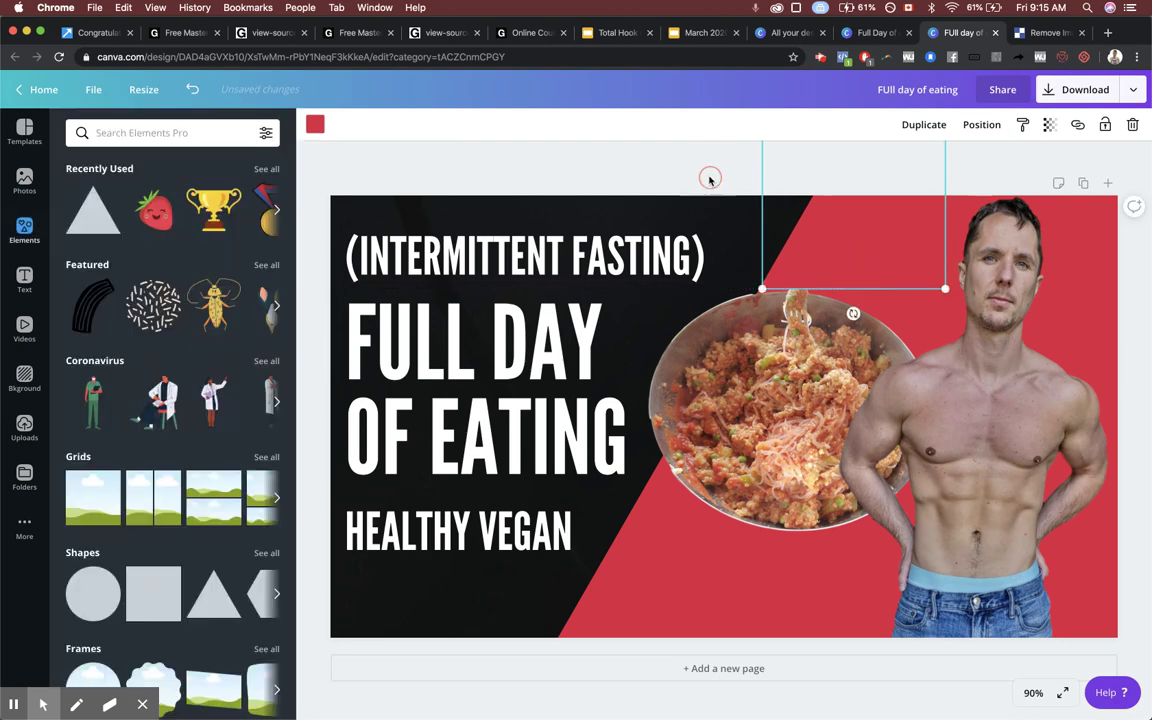
pyautogui.click(712, 180)
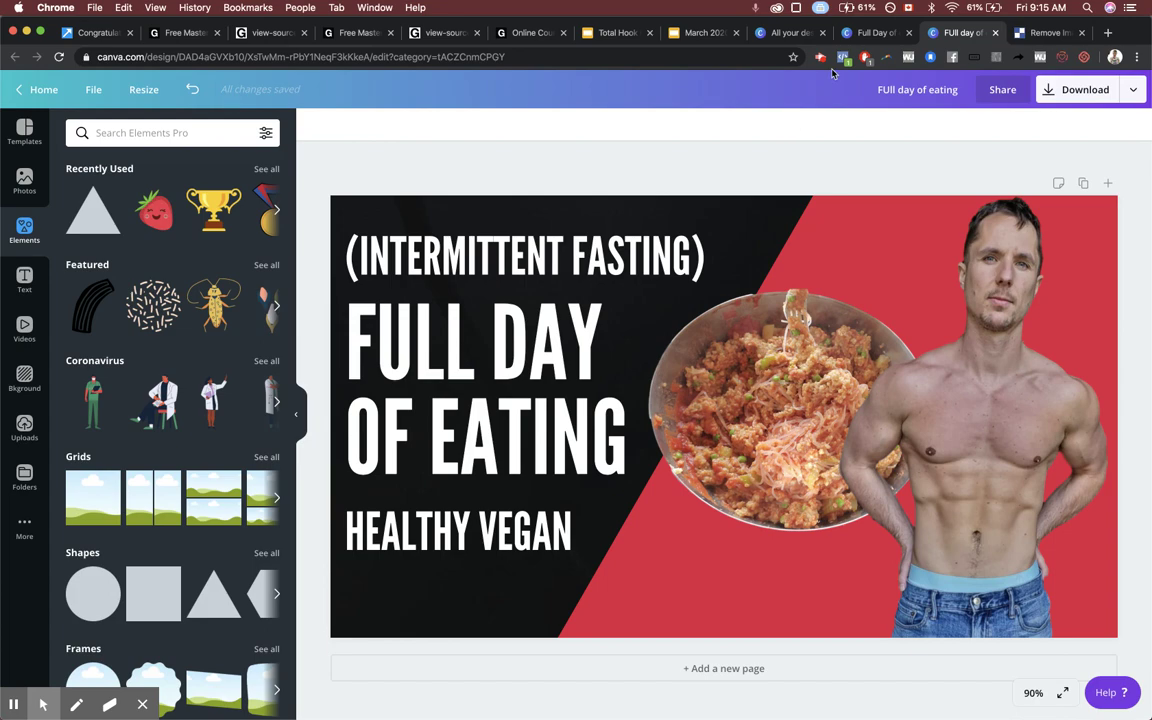
# - Compare the recreated thumbnail with the reference "Full Day of eating" design
pyautogui.click(790, 30)
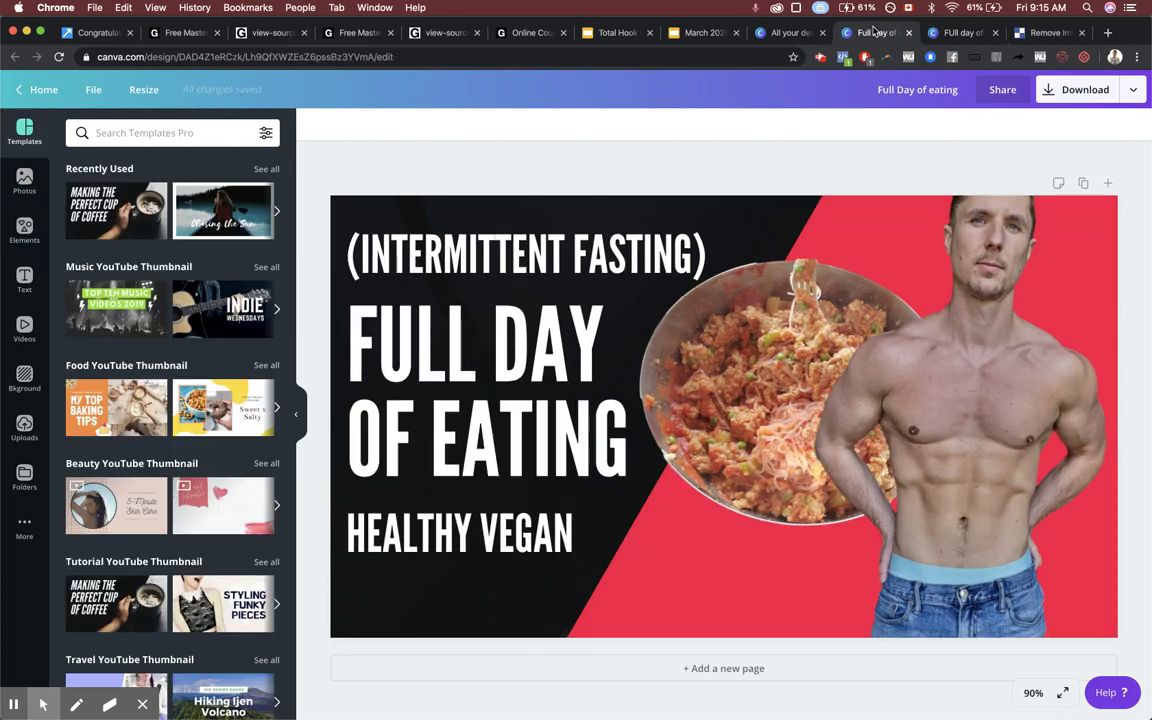
pyautogui.click(930, 32)
pyautogui.click(862, 33)
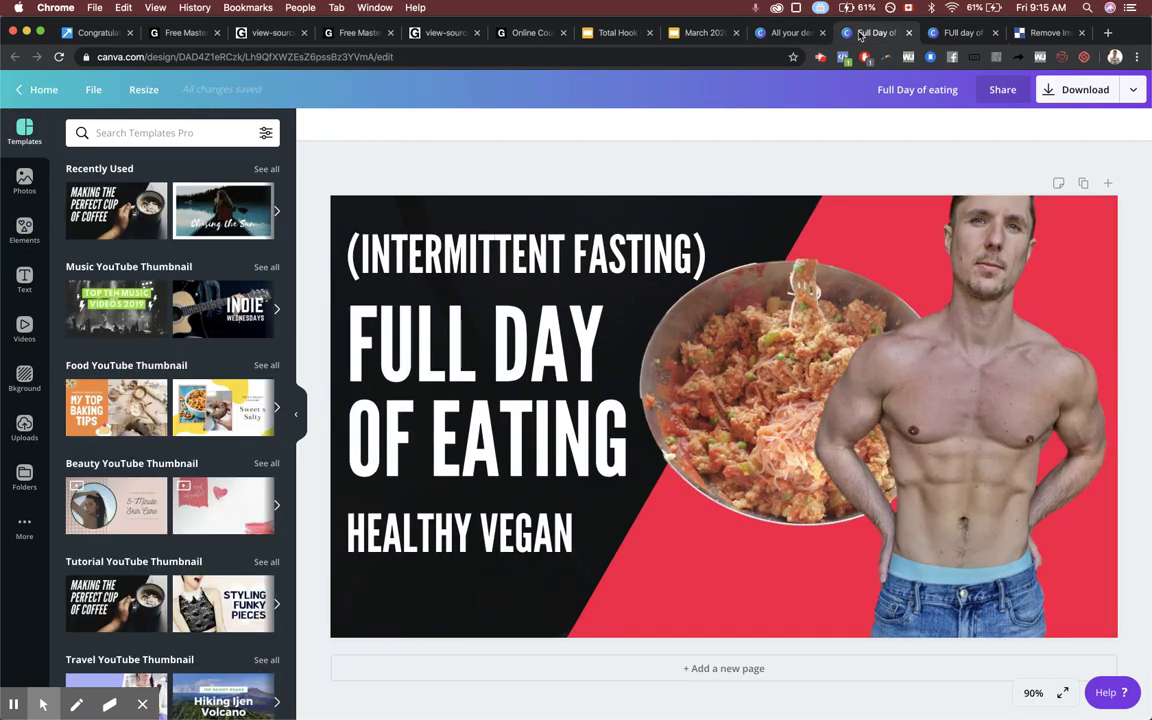
pyautogui.click(943, 33)
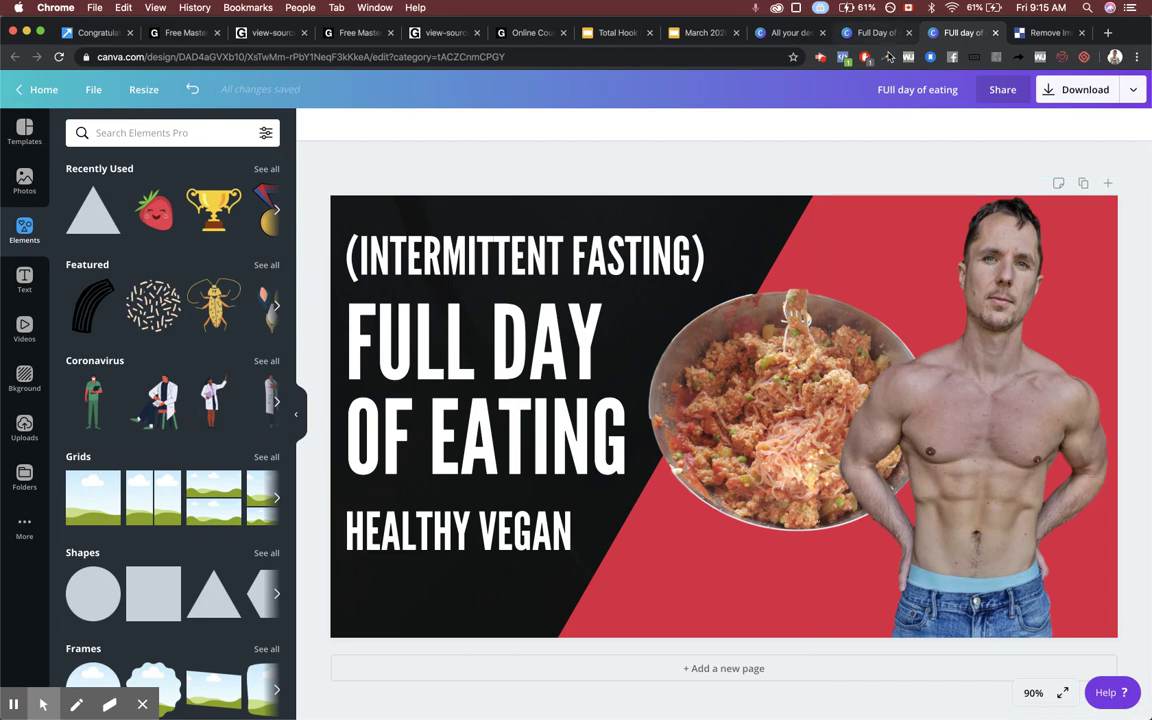
pyautogui.click(862, 32)
pyautogui.click(950, 32)
# - Download the finished thumbnail as a PNG at 1.0x size, 1280 x 720 px
pyautogui.click(1066, 91)
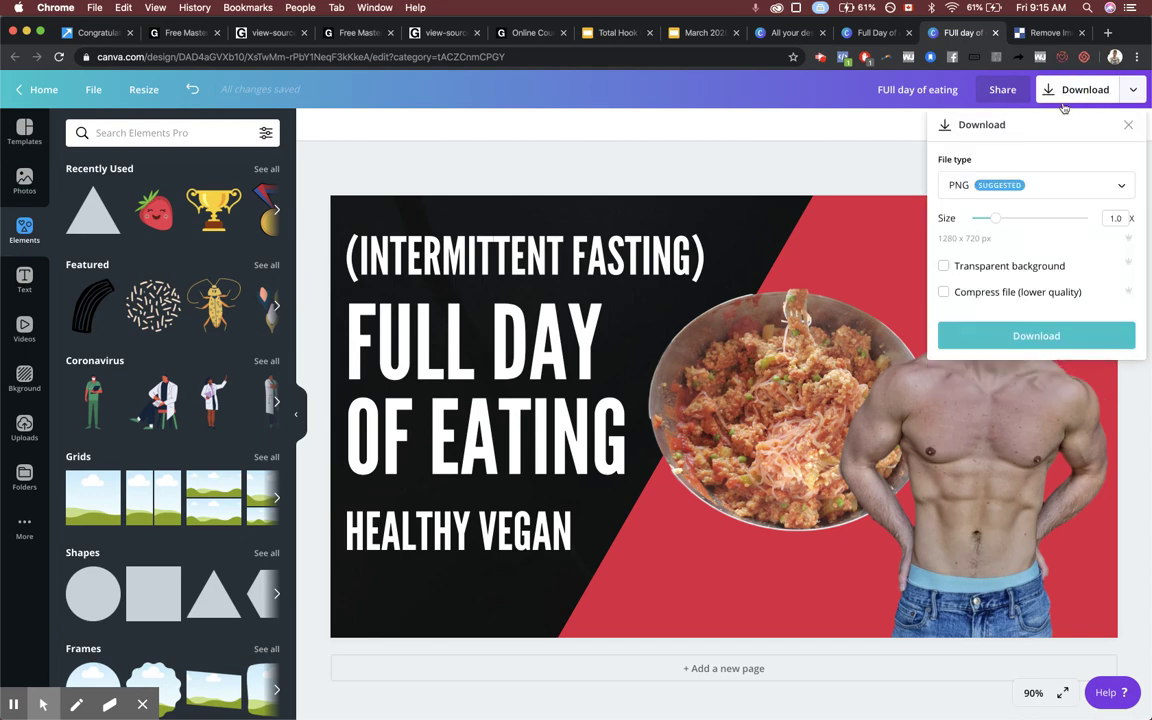
pyautogui.click(1005, 338)
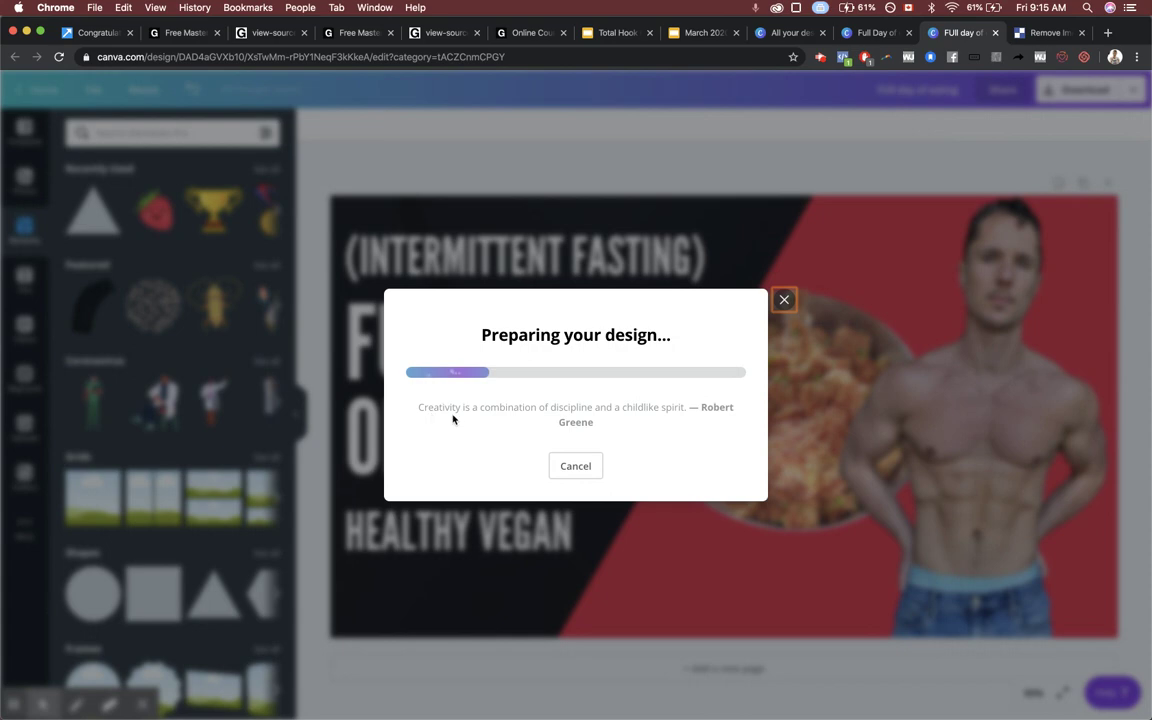
pyautogui.click(783, 258)
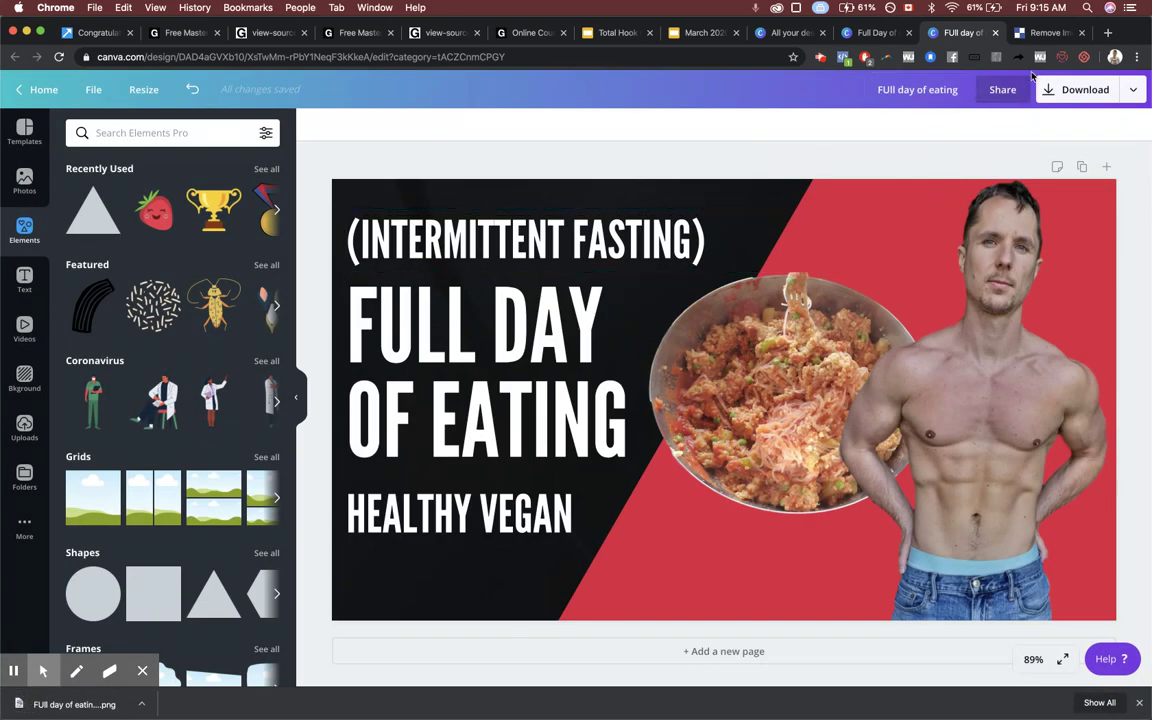
# - Open YouTube in a new browser tab and go to the channel's YouTube Studio
pyautogui.click(1107, 33)
pyautogui.write('yo')
pyautogui.press('Return')
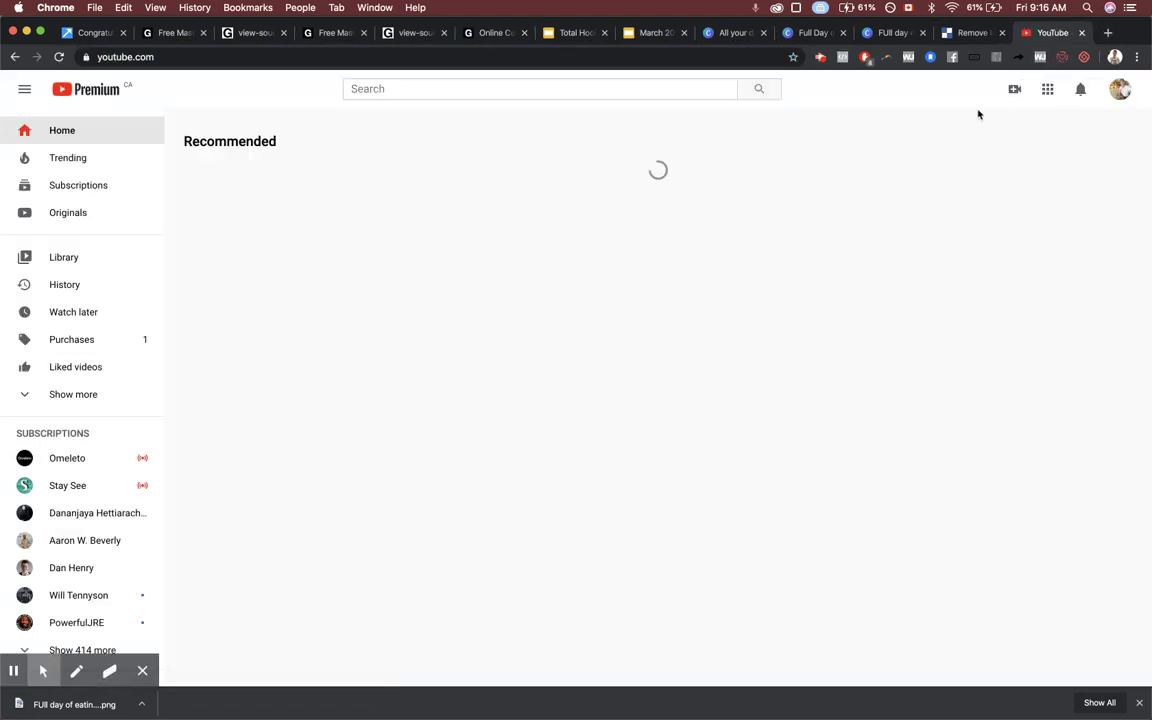
pyautogui.click(1120, 90)
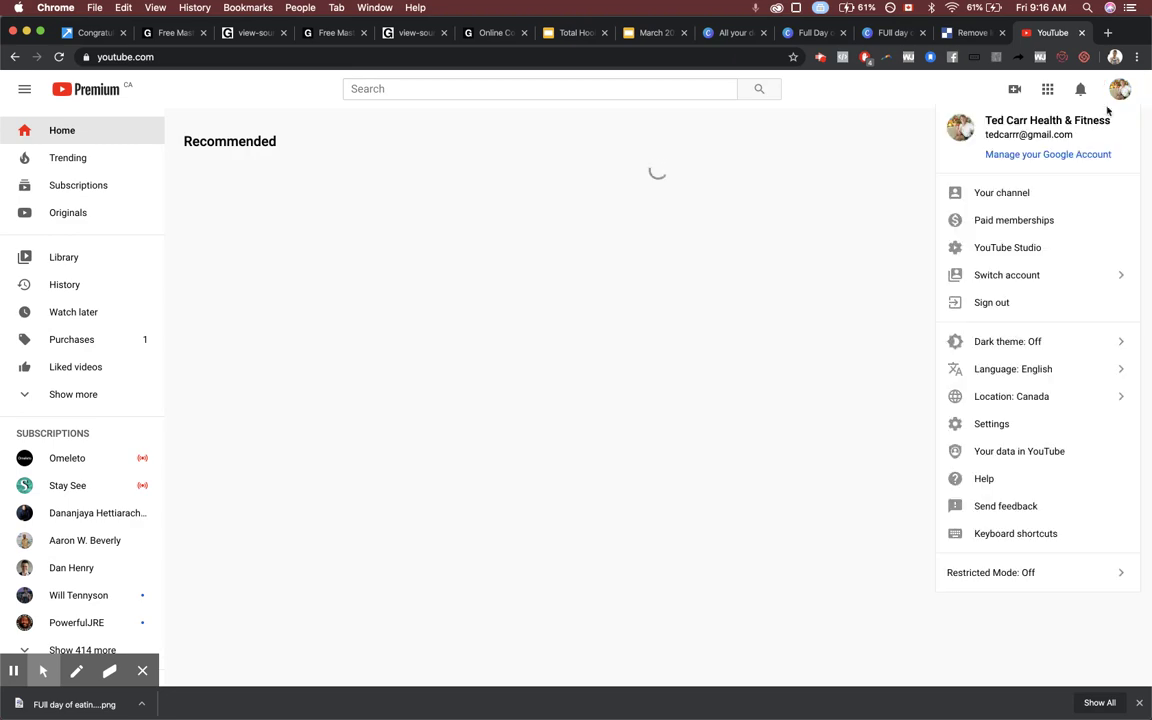
pyautogui.click(1014, 249)
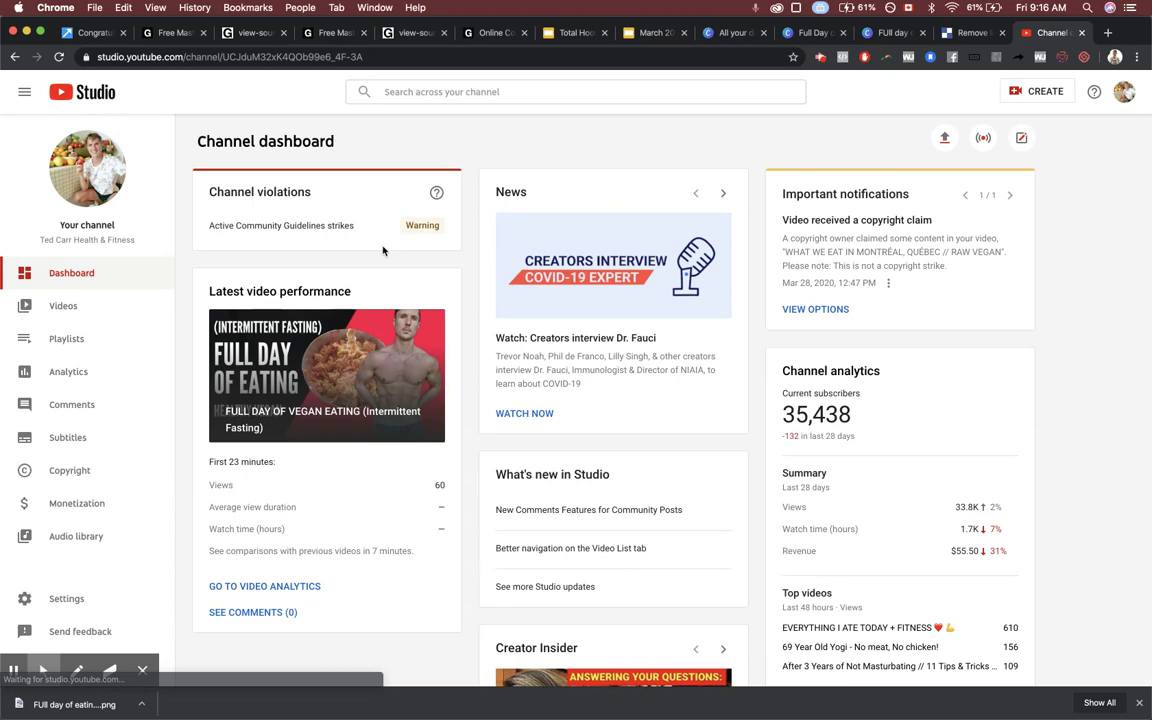
# - Find the unlisted video "Non Stop Pushup Challenge" among the channel's uploads and open its details
pyautogui.click(85, 310)
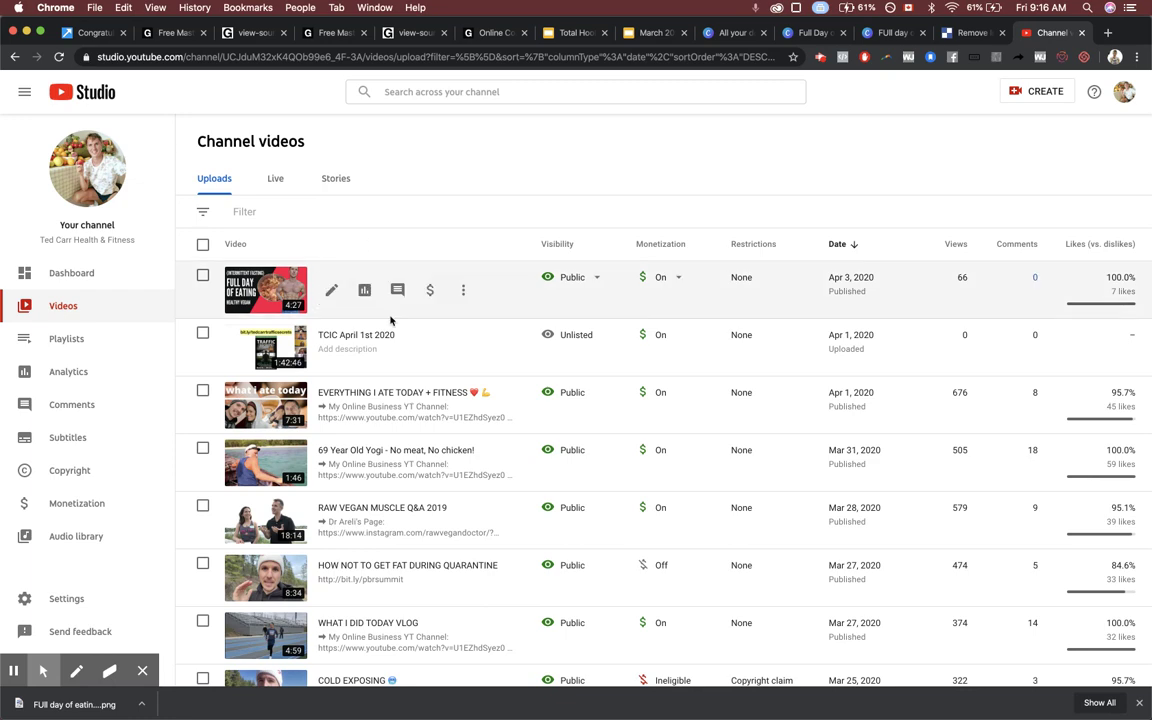
pyautogui.scroll(-10, 385, 305)
pyautogui.scroll(2, 391, 320)
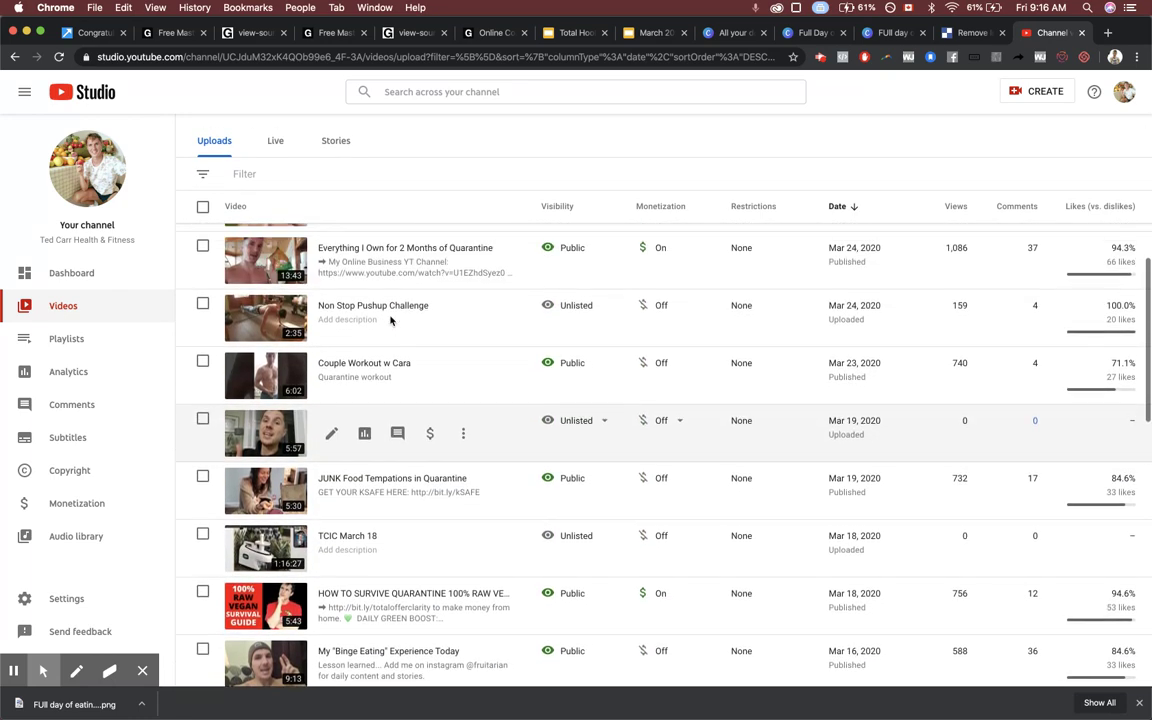
pyautogui.click(262, 367)
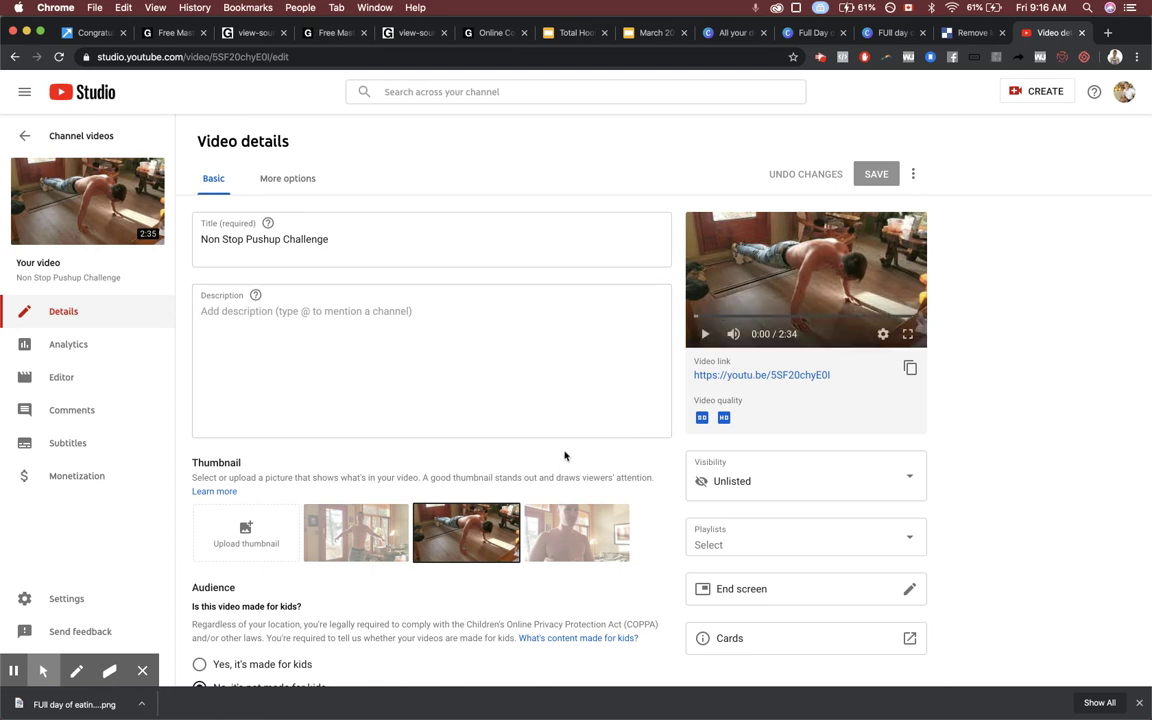
# - Upload the "FUll day of eating" PNG from Downloads as the video's custom thumbnail and save the change
pyautogui.click(252, 528)
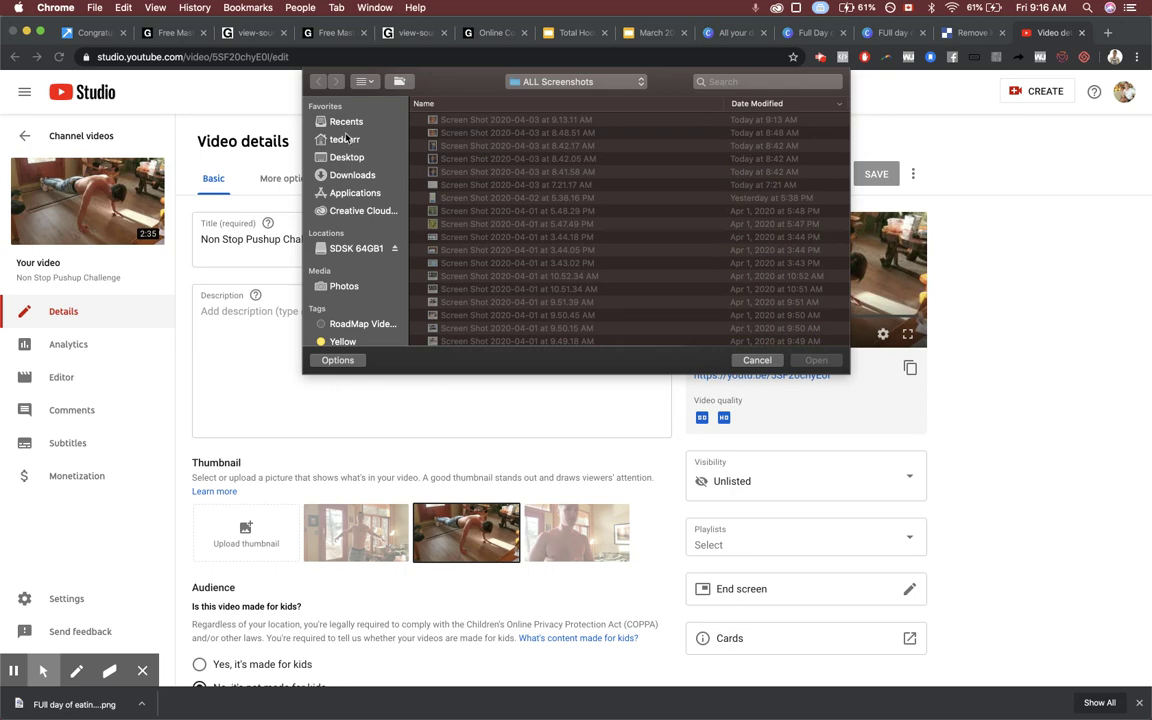
pyautogui.click(340, 176)
pyautogui.doubleClick(455, 122)
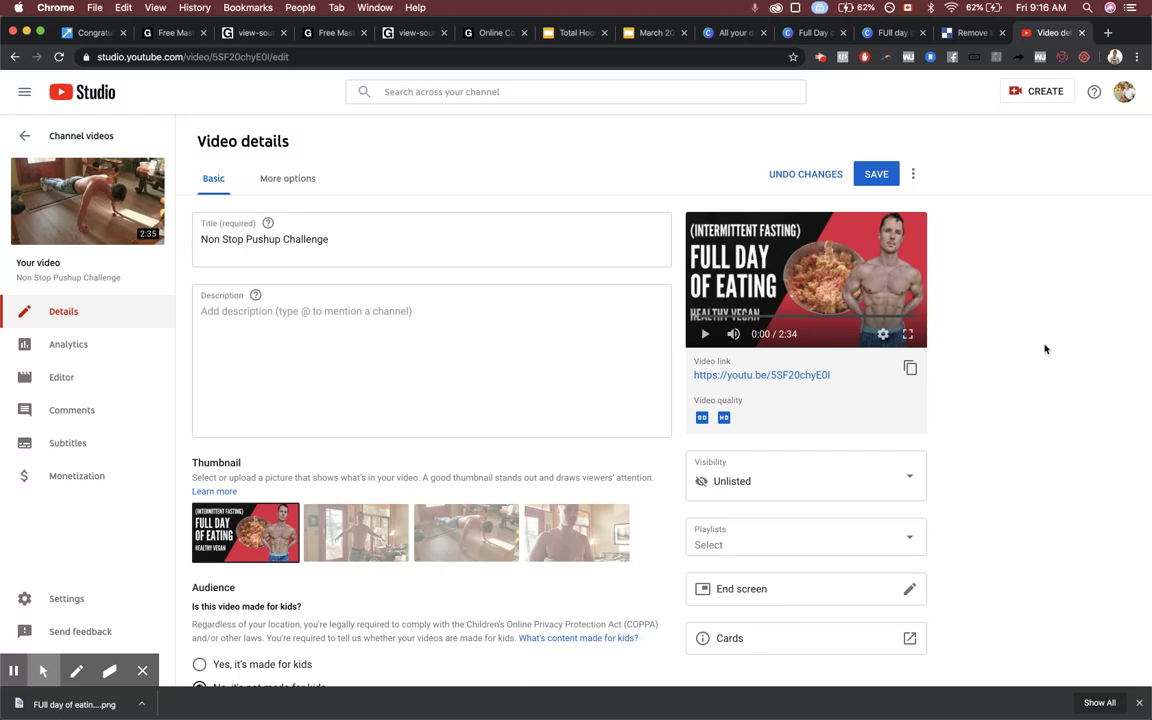
pyautogui.click(884, 188)
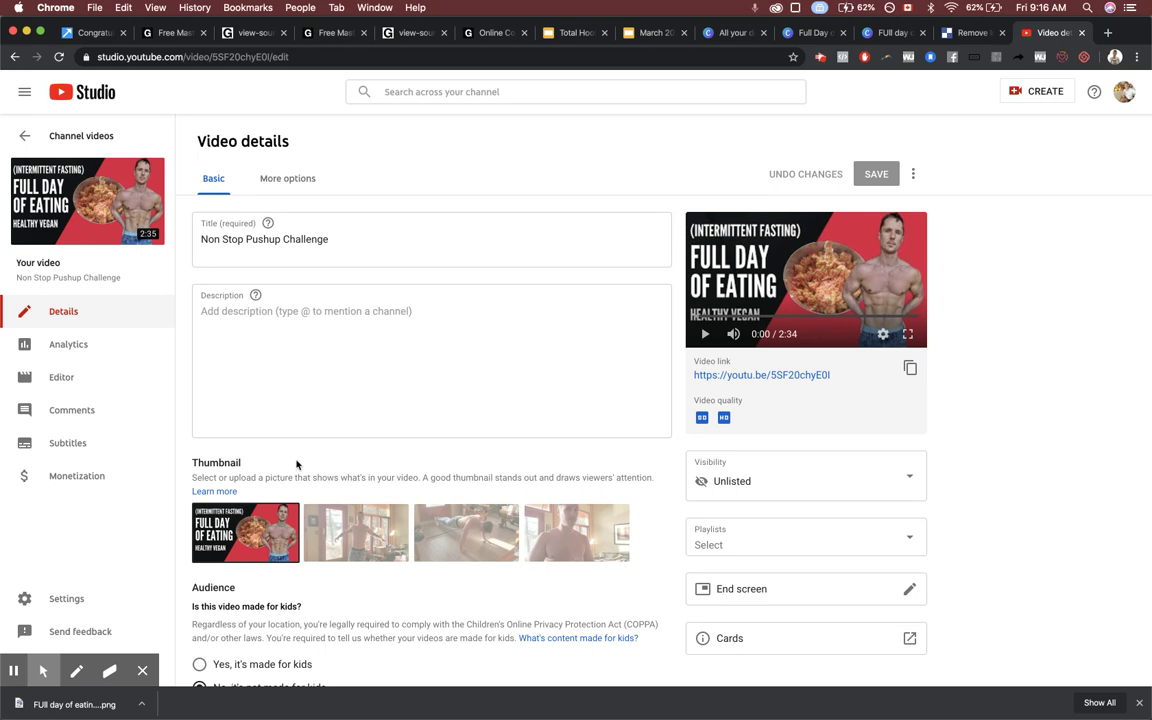
pyautogui.click(285, 516)
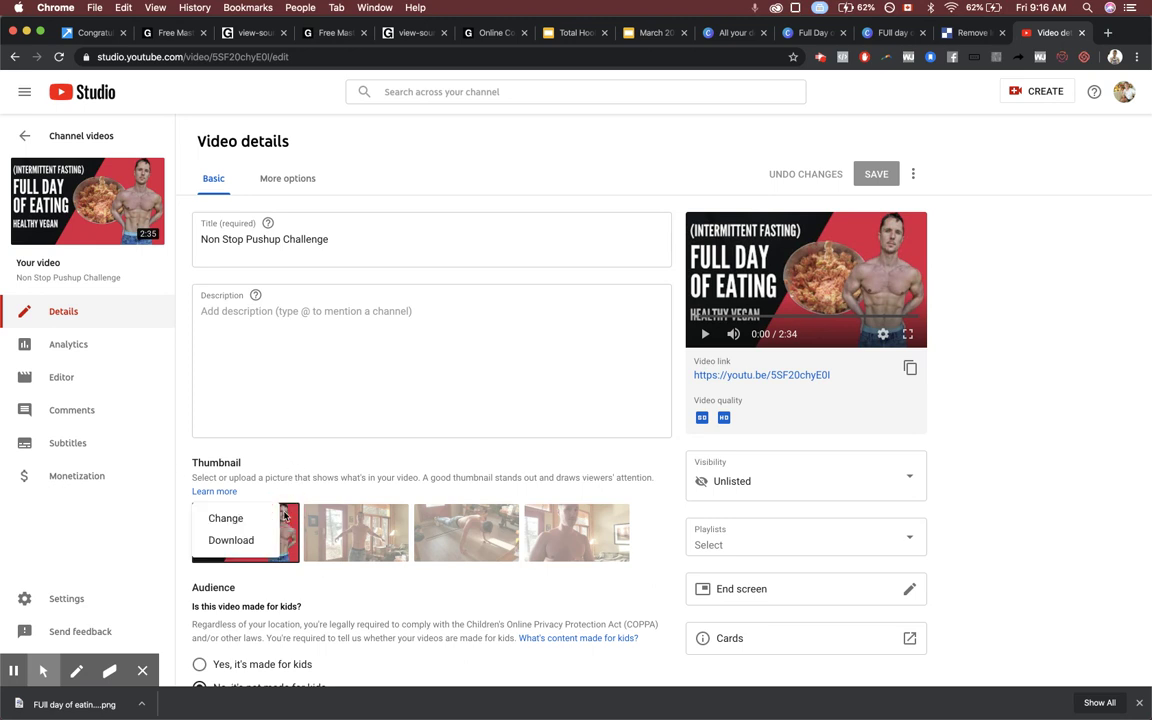
pyautogui.click(226, 518)
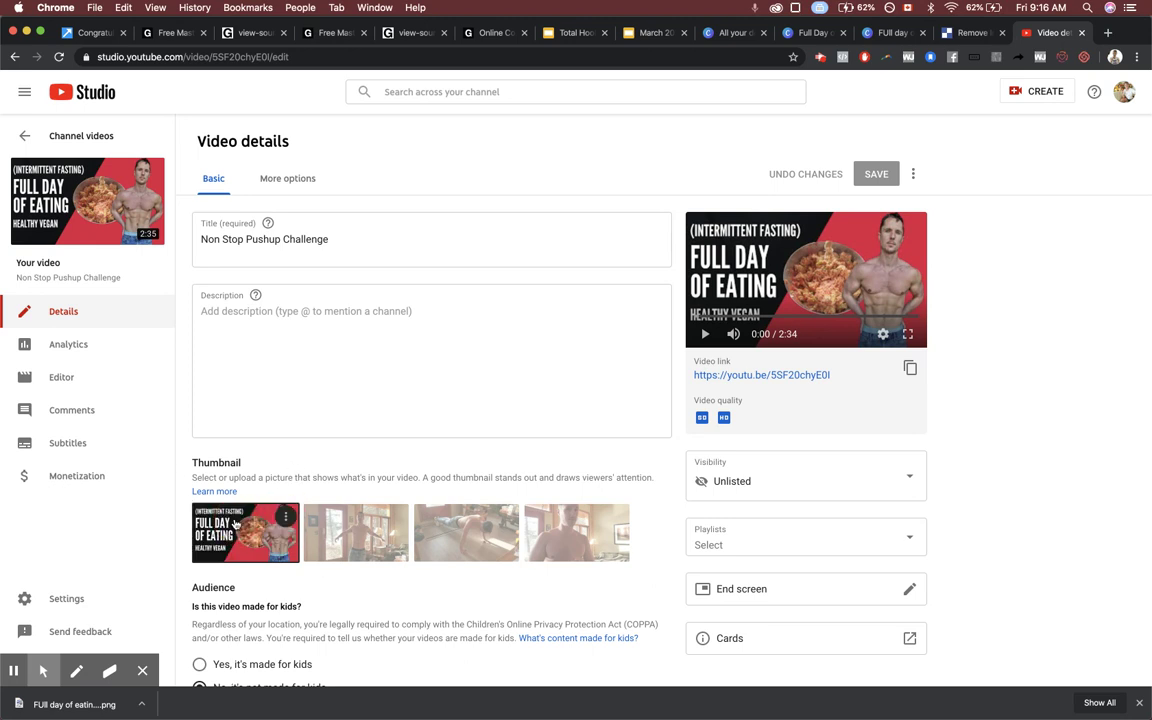
pyautogui.click(757, 360)
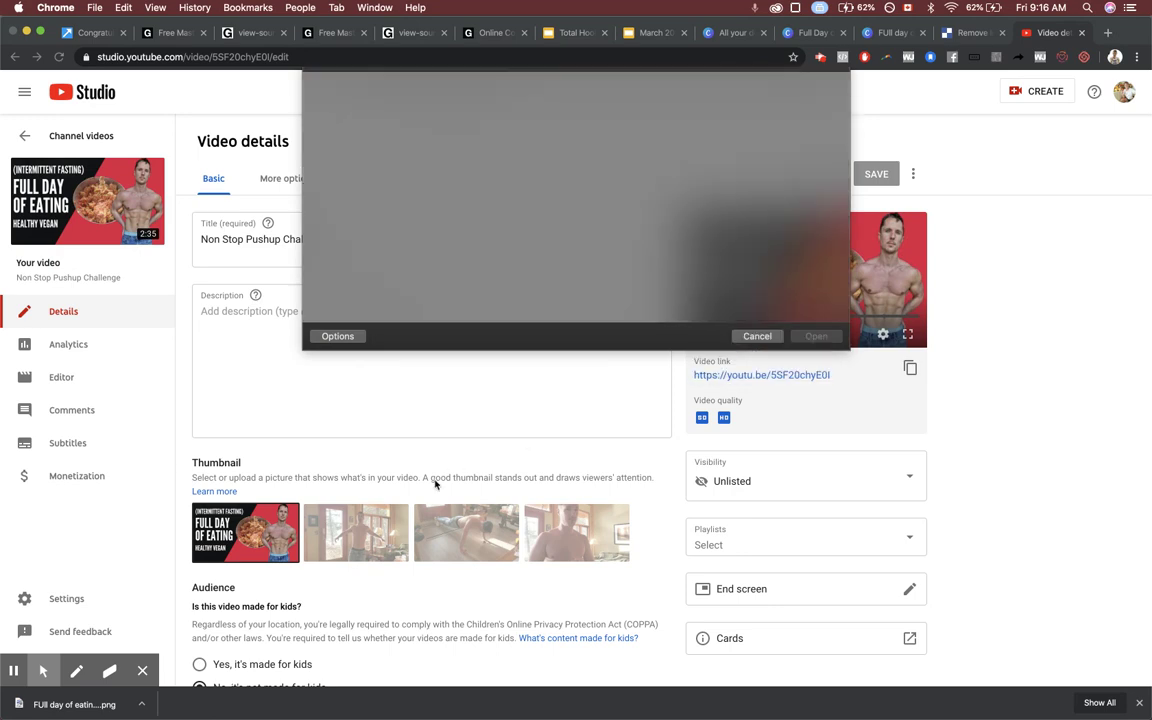
# - Restore the auto-generated pushup frame as the video's thumbnail and save the change
pyautogui.click(462, 520)
pyautogui.click(876, 174)
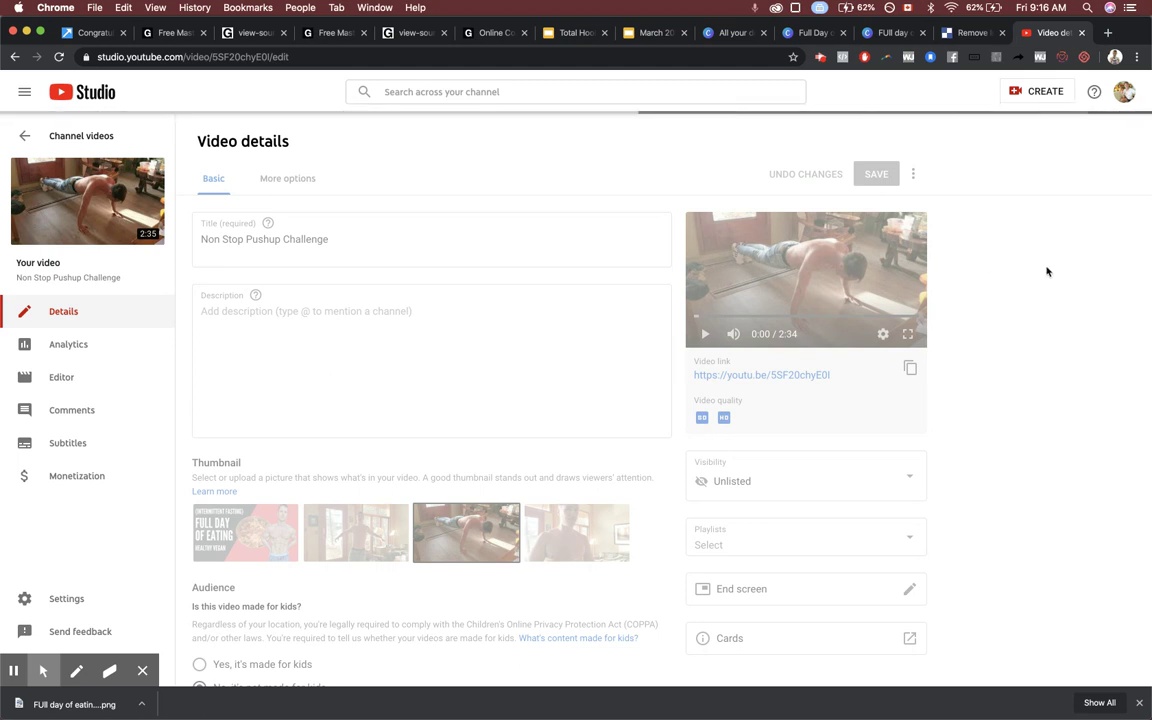
pyautogui.click(820, 58)
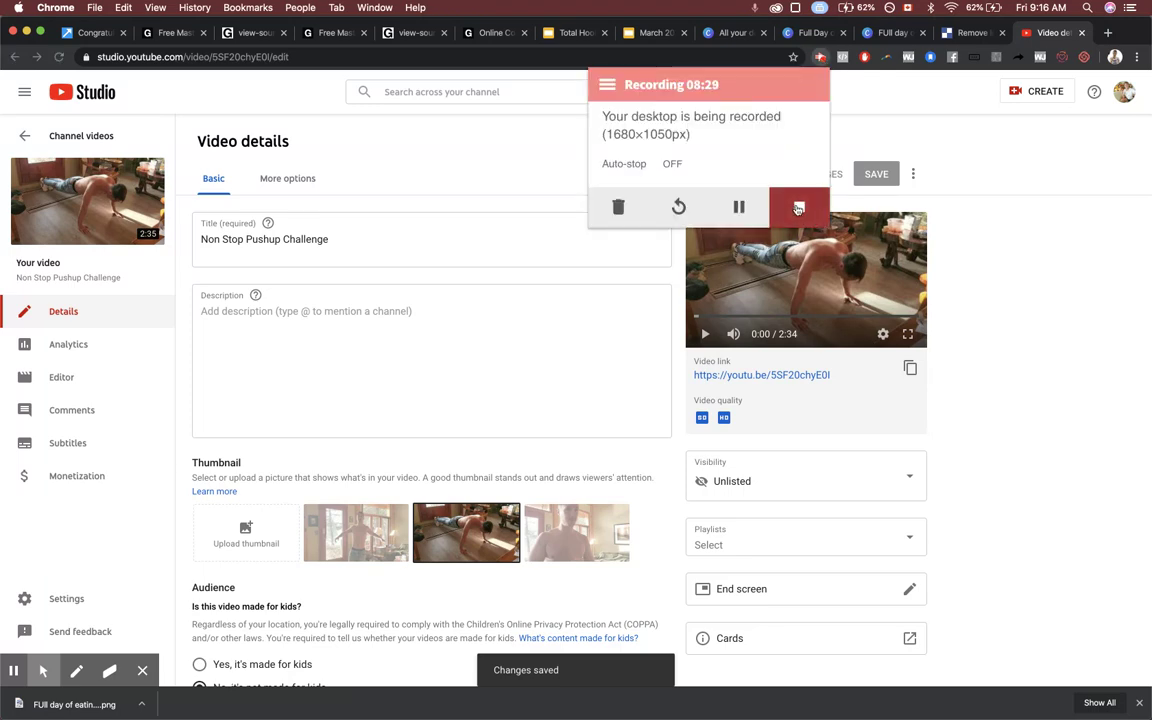